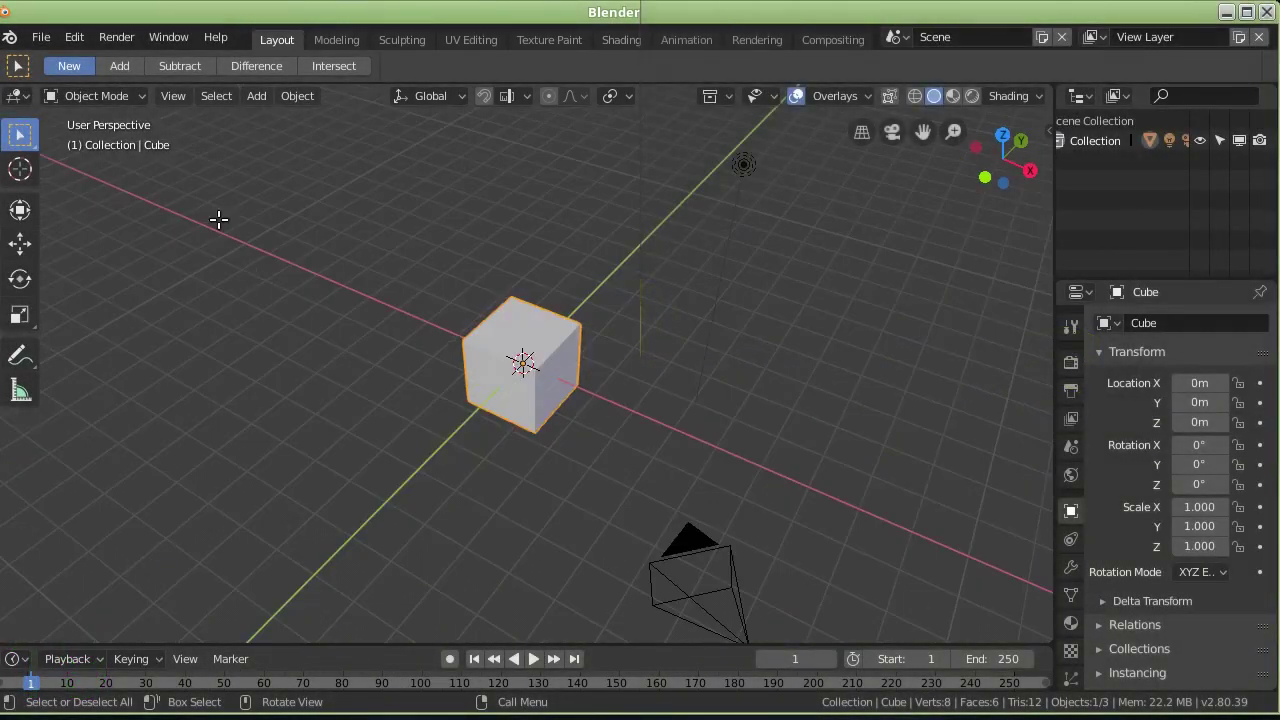
# Add a UV sphere and move it beside the cube, raised along Z.
pyautogui.click(258, 99)
pyautogui.moveTo(282, 120)
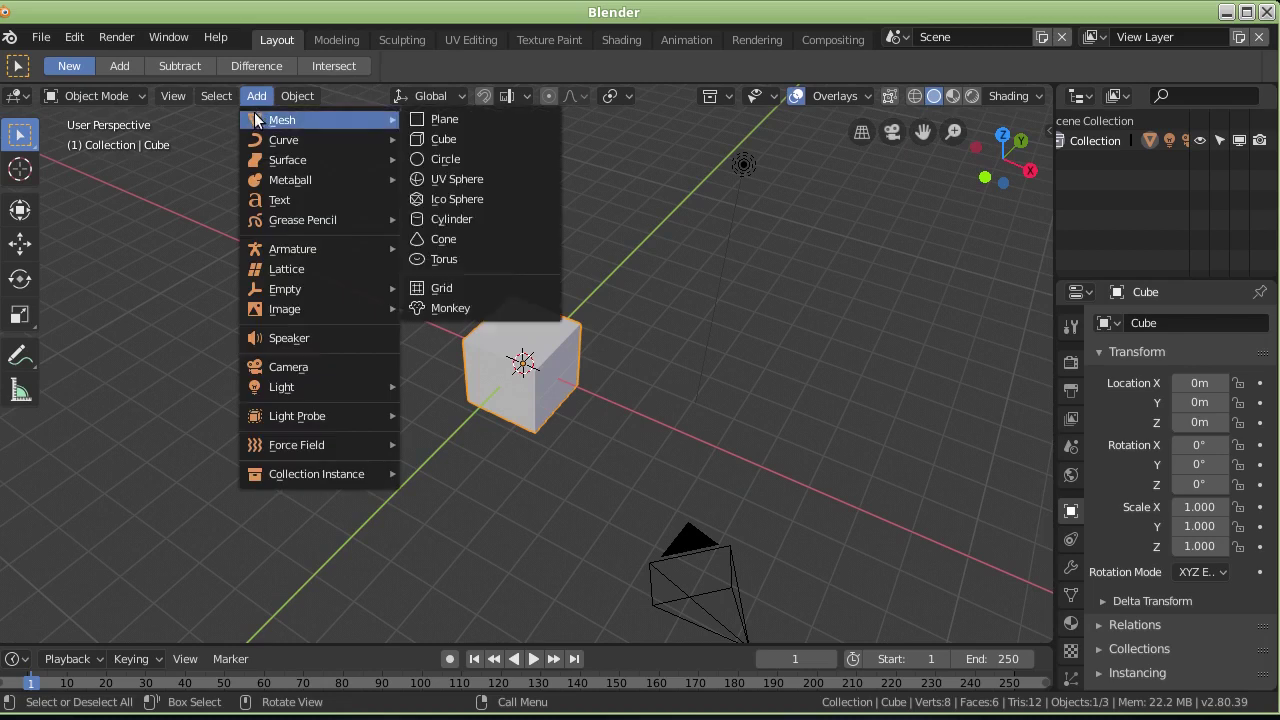
pyautogui.click(514, 183)
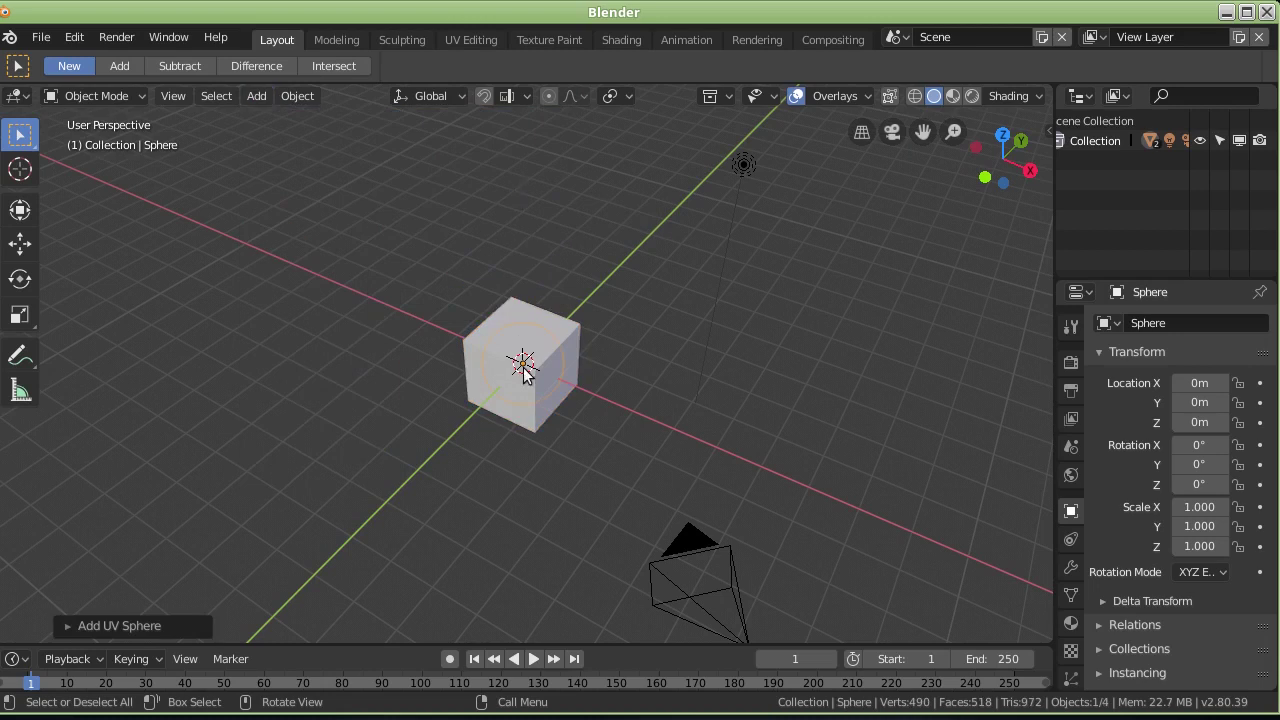
pyautogui.click(25, 254)
pyautogui.moveTo(588, 393)
pyautogui.mouseDown()
pyautogui.moveTo(643, 408)
pyautogui.moveTo(605, 390)
pyautogui.mouseUp()
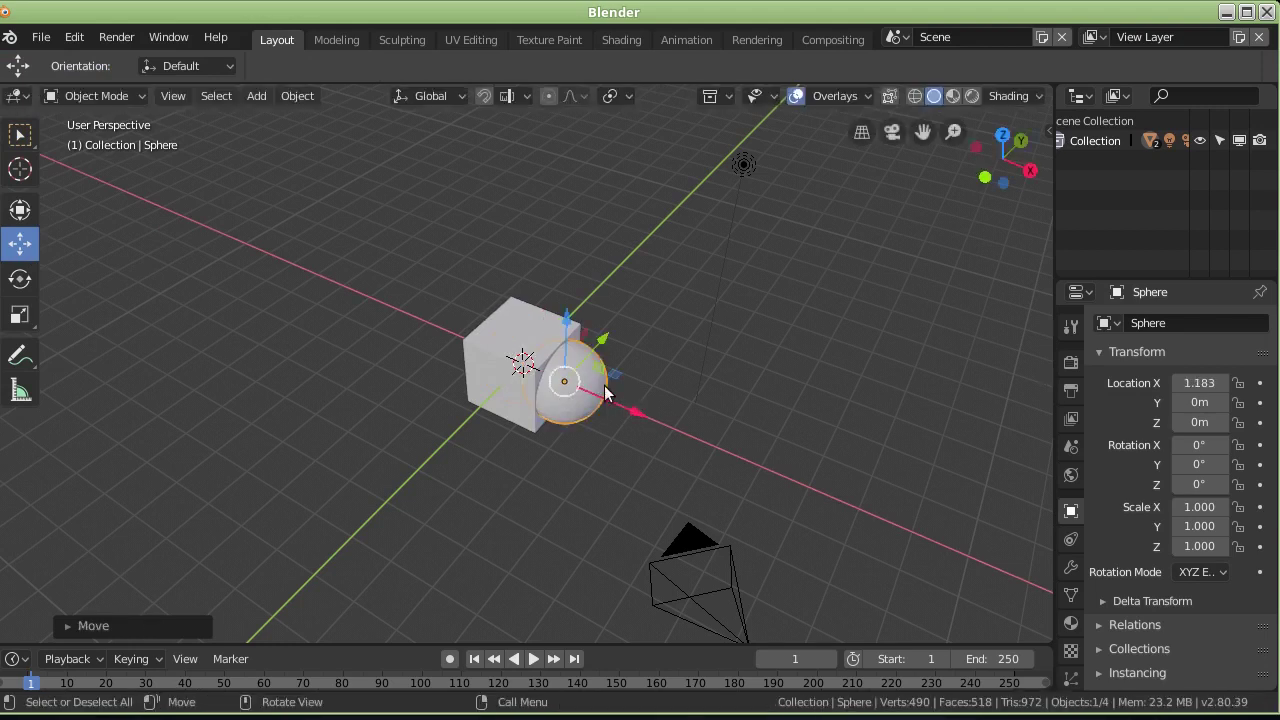
pyautogui.moveTo(565, 320)
pyautogui.mouseDown()
pyautogui.moveTo(566, 290)
pyautogui.moveTo(628, 288)
pyautogui.mouseUp()
# From top view, nudge the sphere onto the cube's upper corner, then reselect the cube.
pyautogui.moveTo(696, 379)
pyautogui.mouseDown(button='middle')
pyautogui.moveTo(620, 502)
pyautogui.moveTo(548, 501)
pyautogui.mouseUp(button='middle')
pyautogui.press('KP_7')
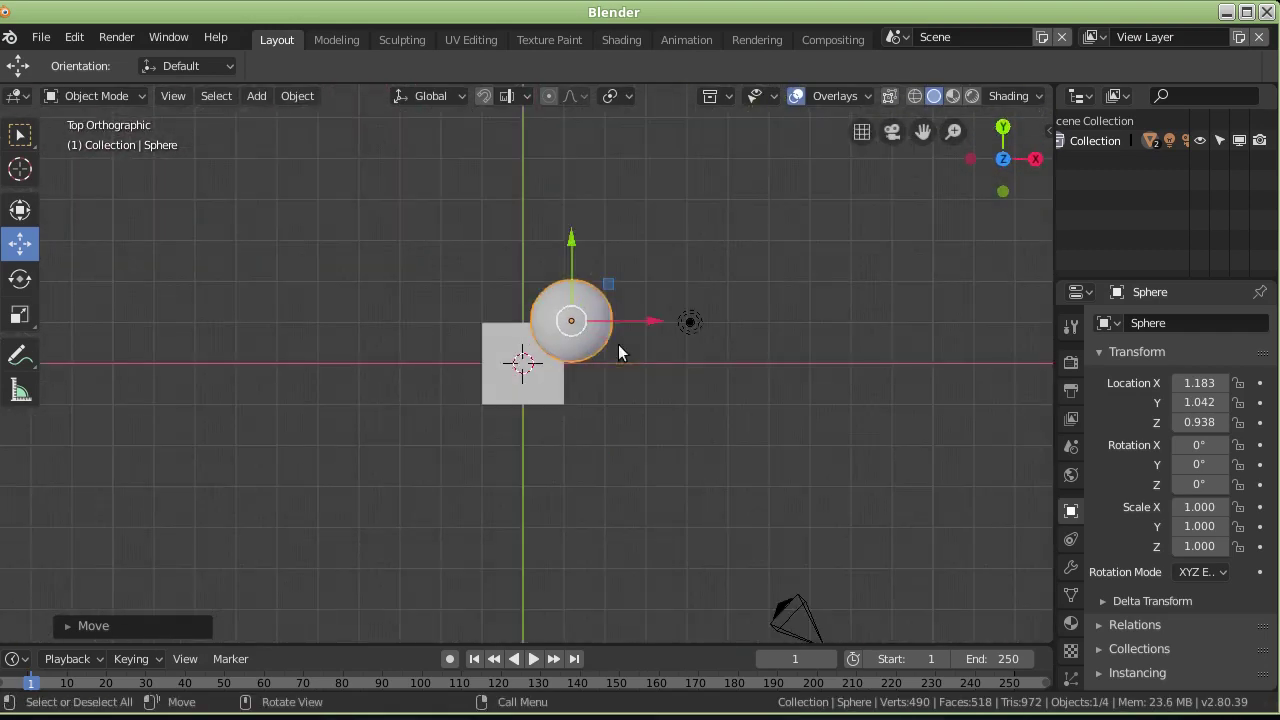
pyautogui.moveTo(622, 315); pyautogui.dragTo(603, 307)
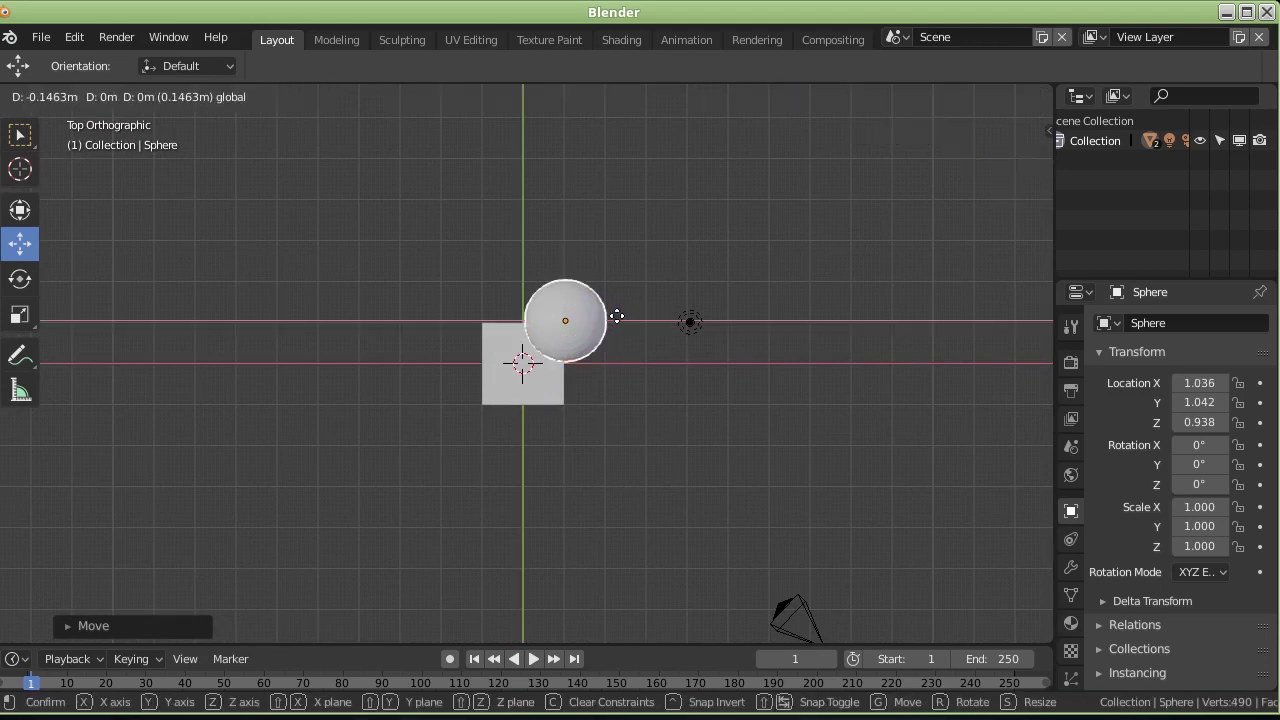
pyautogui.moveTo(564, 241); pyautogui.dragTo(565, 245)
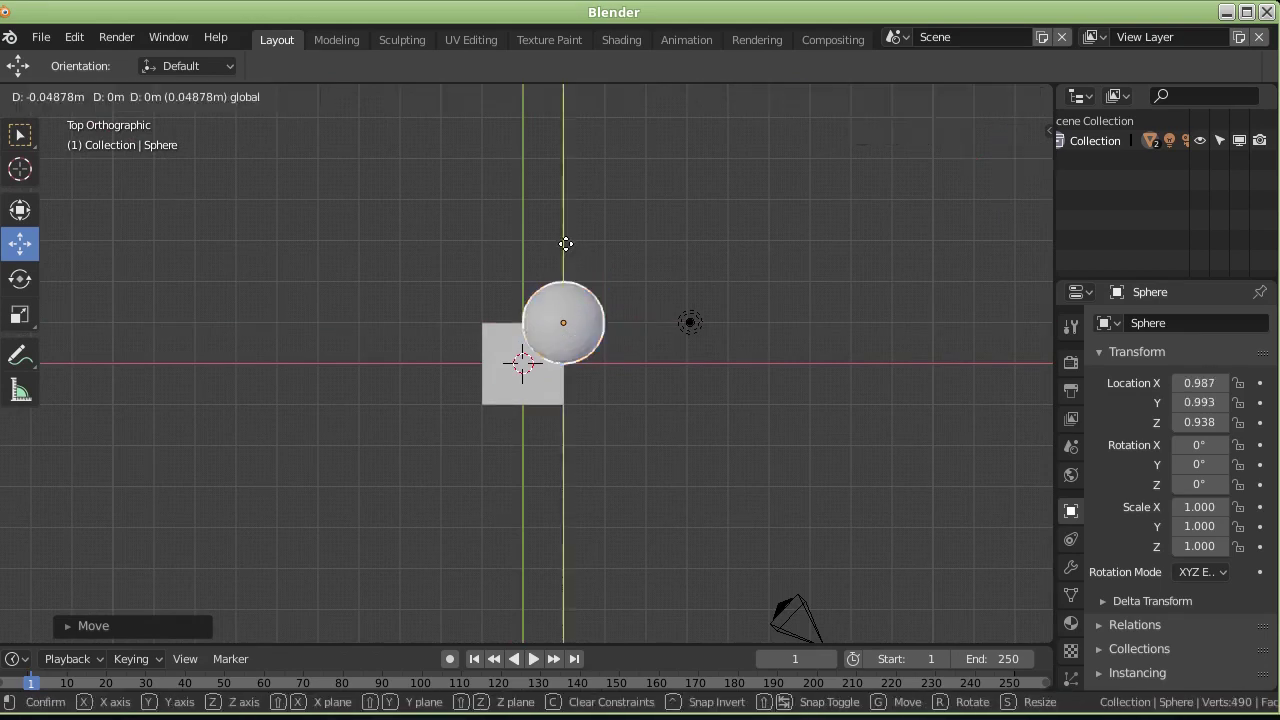
pyautogui.click(560, 398)
pyautogui.moveTo(560, 398); pyautogui.dragTo(789, 407, button='middle')
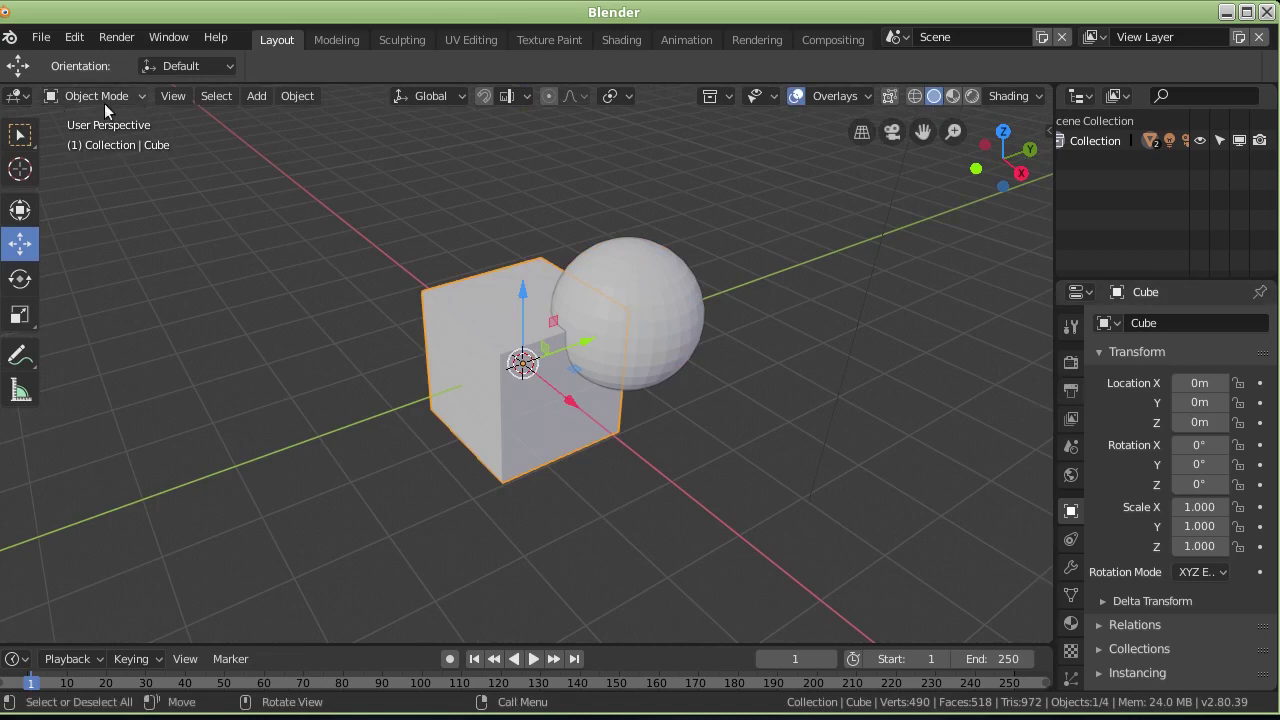
# Add a Boolean modifier to the cube set to Difference with the sphere as object, and apply it.
pyautogui.click(1072, 567)
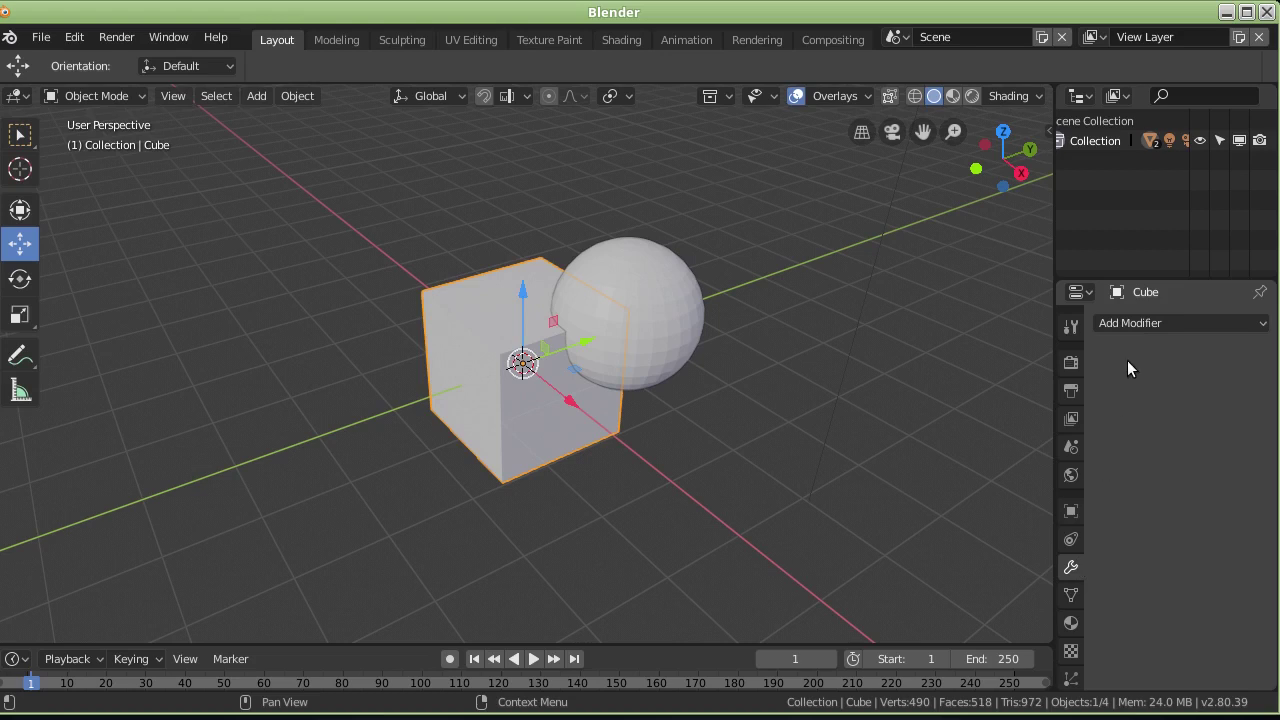
pyautogui.click(1135, 322)
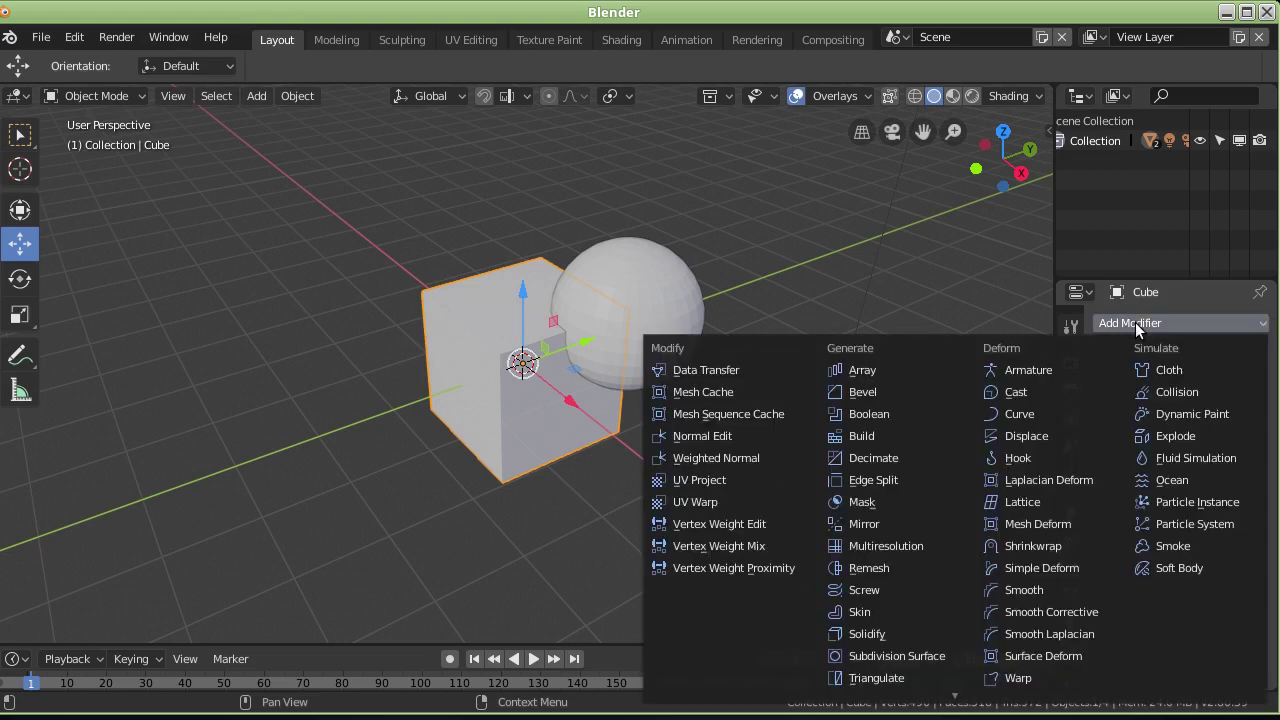
pyautogui.click(889, 415)
pyautogui.moveTo(480, 321); pyautogui.dragTo(520, 347, button='middle')
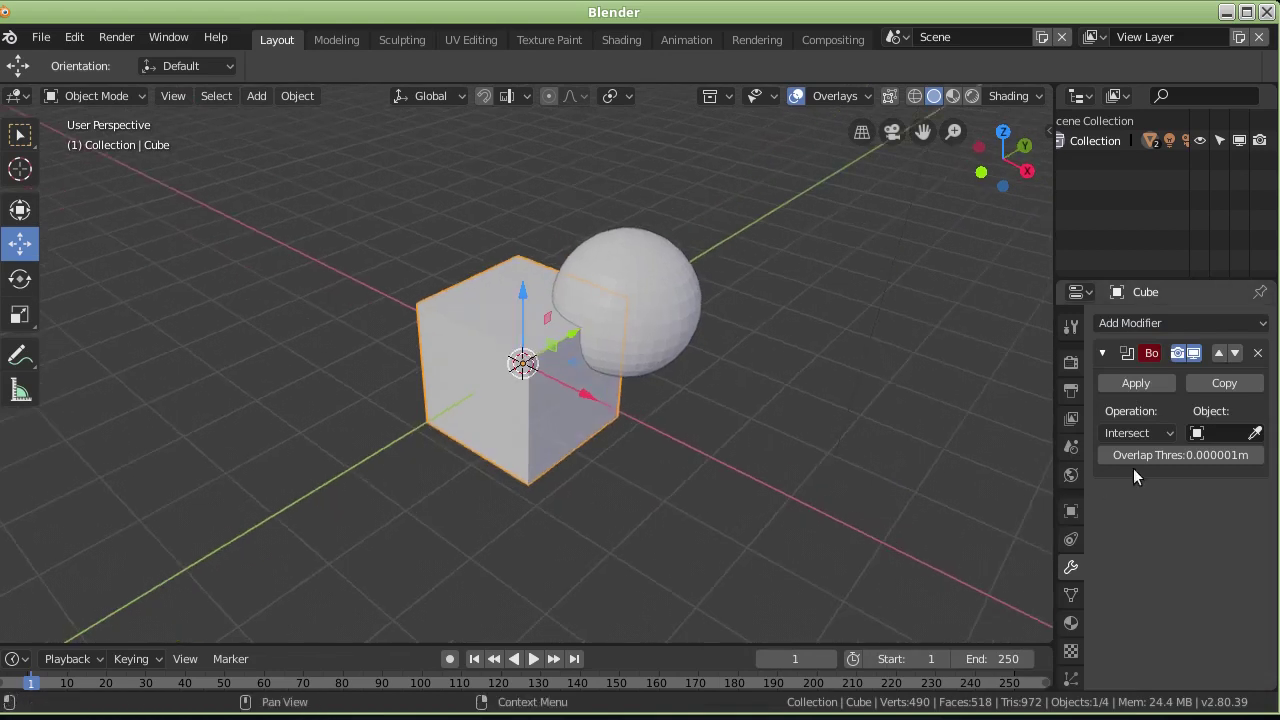
pyautogui.click(1160, 440)
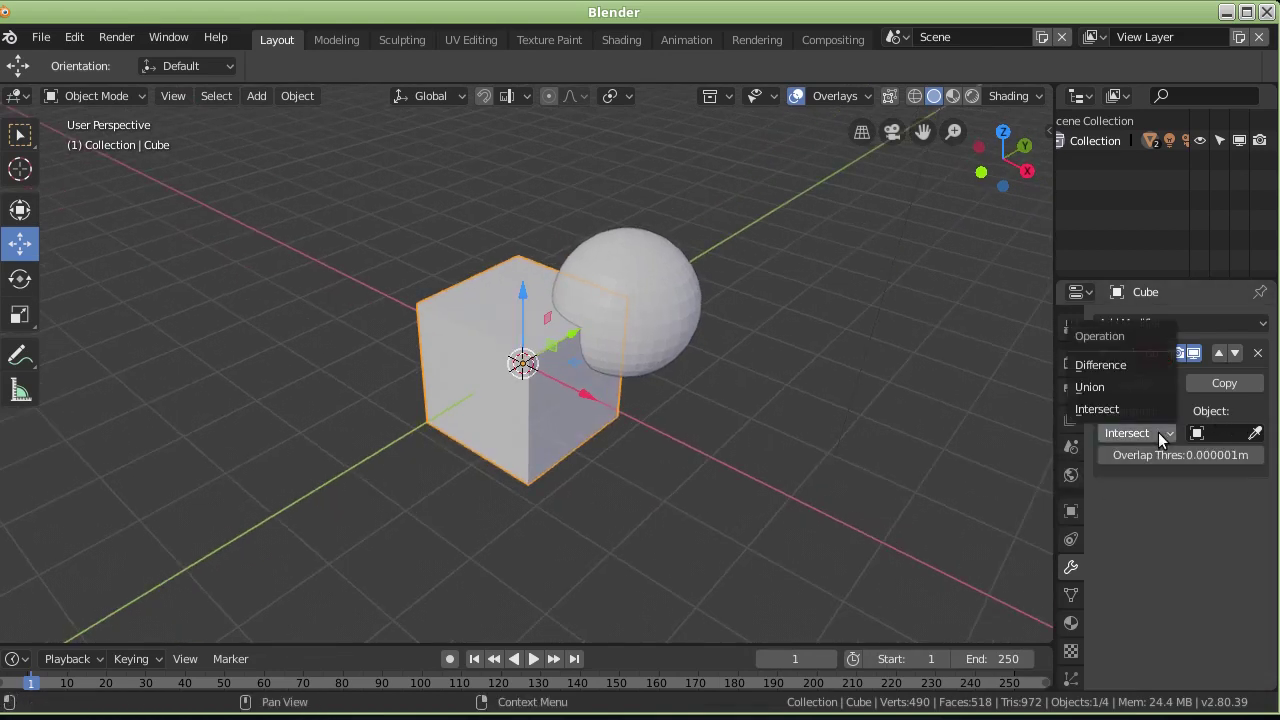
pyautogui.click(1116, 363)
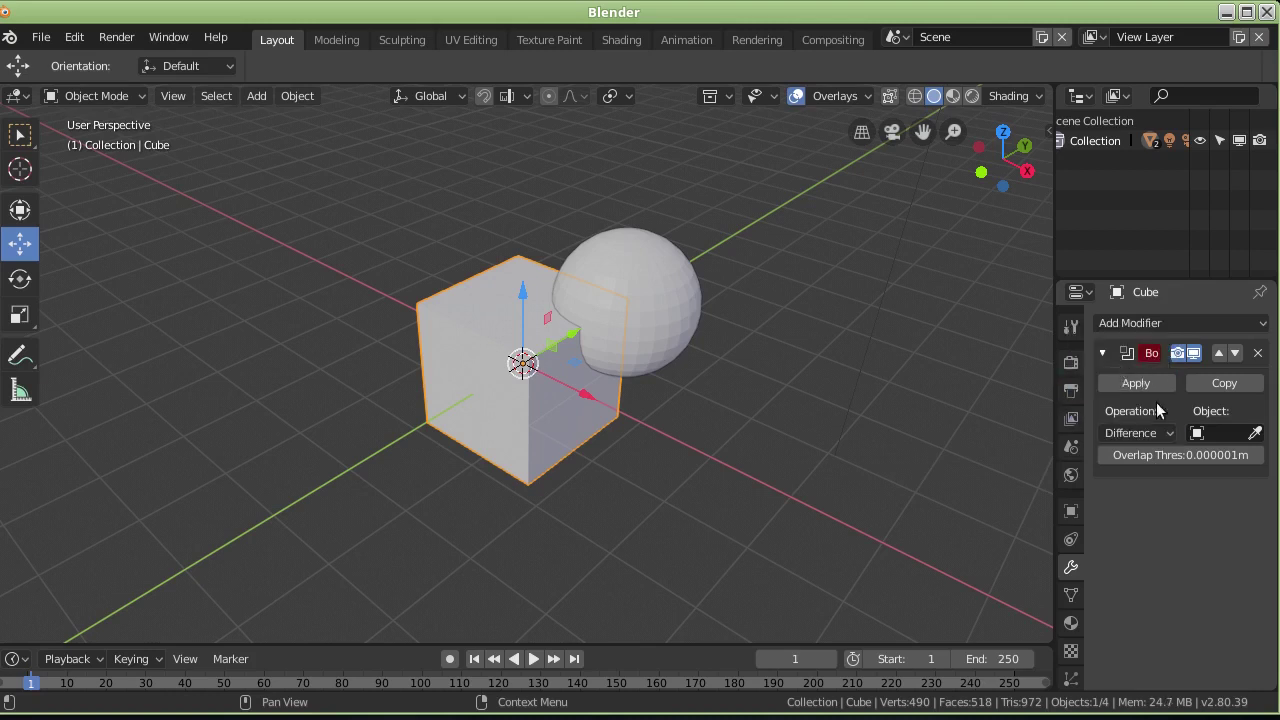
pyautogui.click(1256, 432)
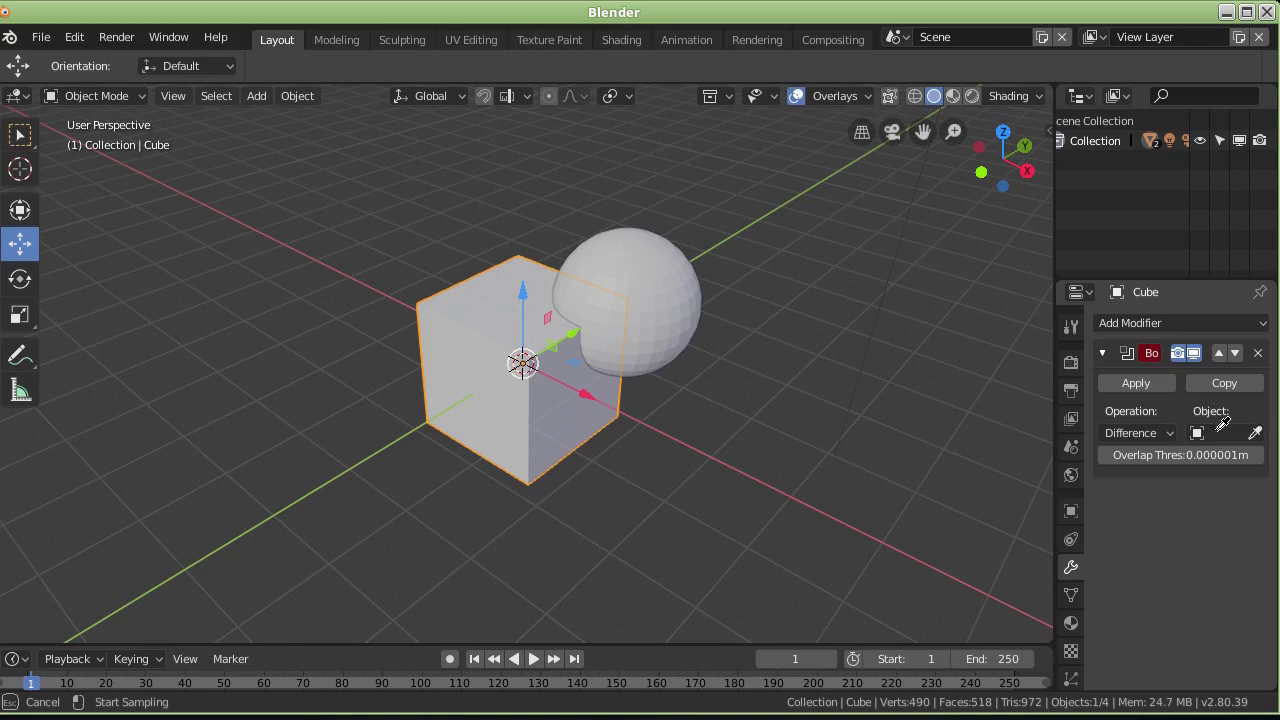
pyautogui.click(641, 262)
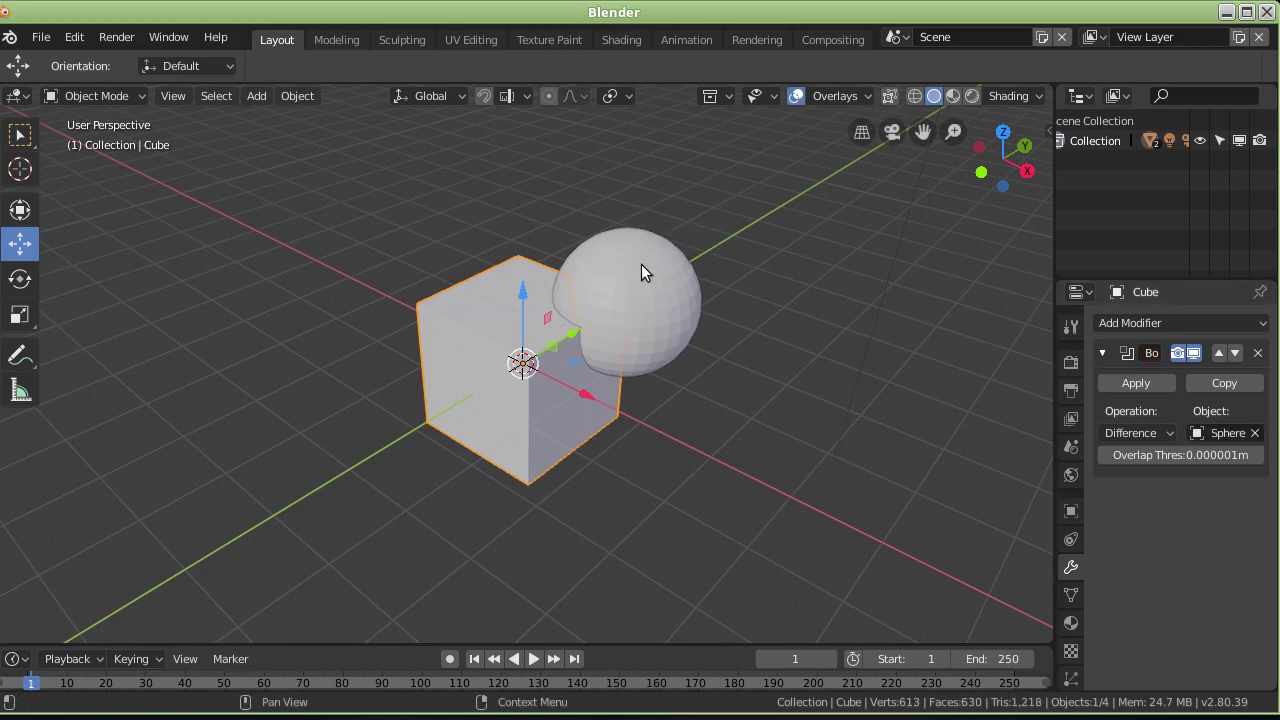
pyautogui.click(1140, 384)
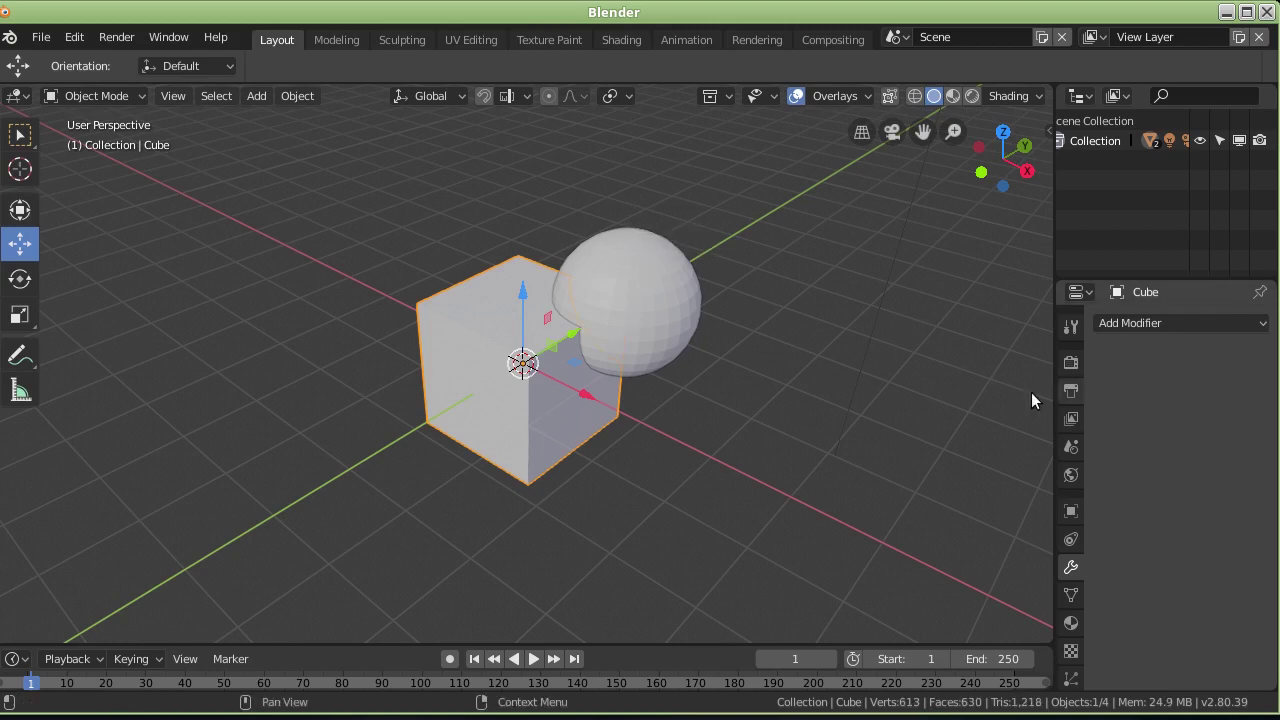
pyautogui.moveTo(708, 350)
pyautogui.mouseDown(button='middle')
pyautogui.moveTo(731, 370)
pyautogui.moveTo(598, 400)
pyautogui.mouseUp(button='middle')
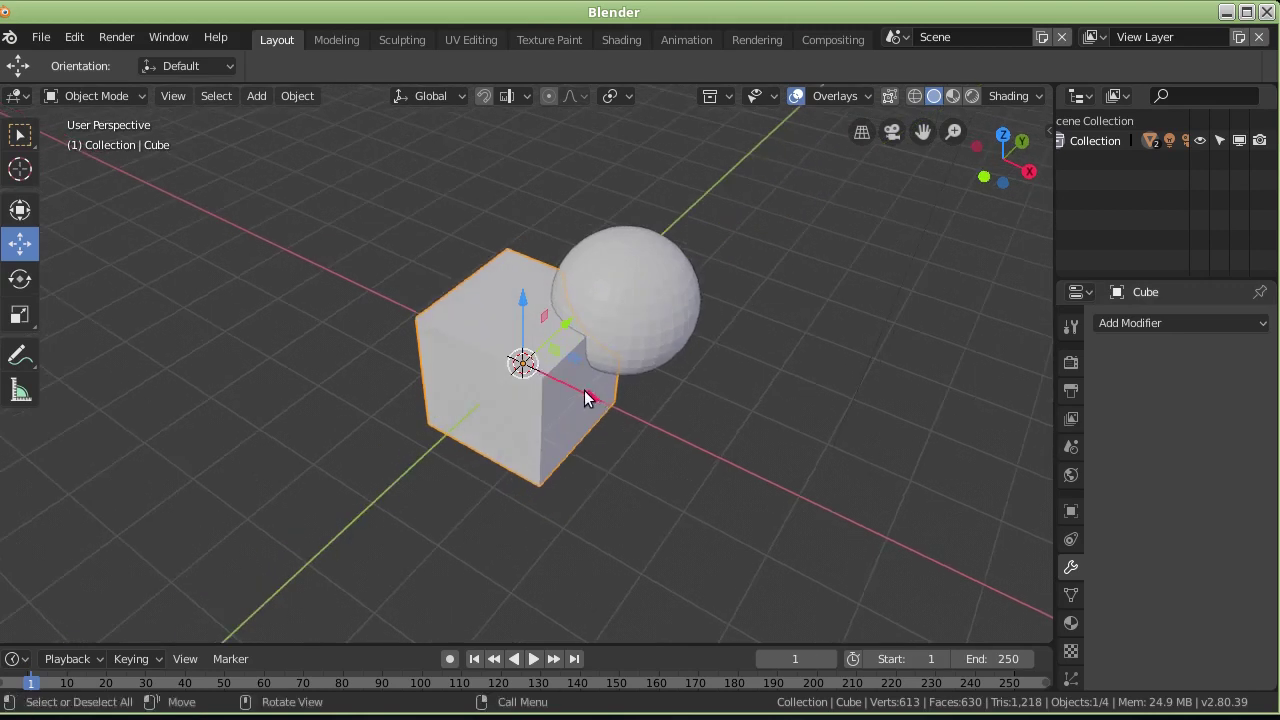
# Move the cube, then orbit and zoom in to inspect its carved hollow.
pyautogui.press('g')
pyautogui.click(471, 346)
pyautogui.moveTo(532, 299)
pyautogui.mouseDown(button='middle')
pyautogui.moveTo(418, 340)
pyautogui.moveTo(239, 321)
pyautogui.moveTo(108, 289)
pyautogui.mouseUp(button='middle')
pyautogui.scroll(2, 599, 434)
pyautogui.scroll(2, 607, 403)
pyautogui.moveTo(607, 395)
pyautogui.mouseDown(button='middle')
pyautogui.moveTo(776, 418)
pyautogui.moveTo(791, 448)
pyautogui.mouseUp(button='middle')
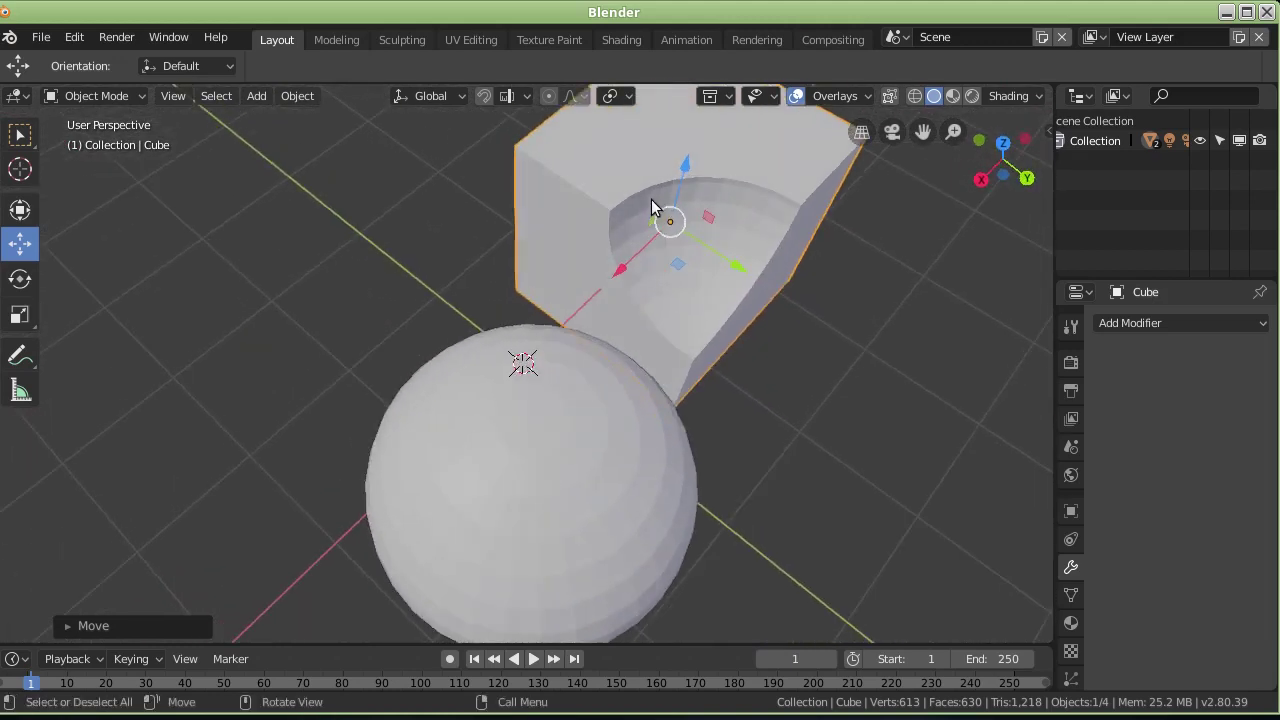
pyautogui.moveTo(503, 354)
pyautogui.mouseDown(button='middle')
pyautogui.moveTo(640, 353)
pyautogui.moveTo(736, 320)
pyautogui.mouseUp(button='middle')
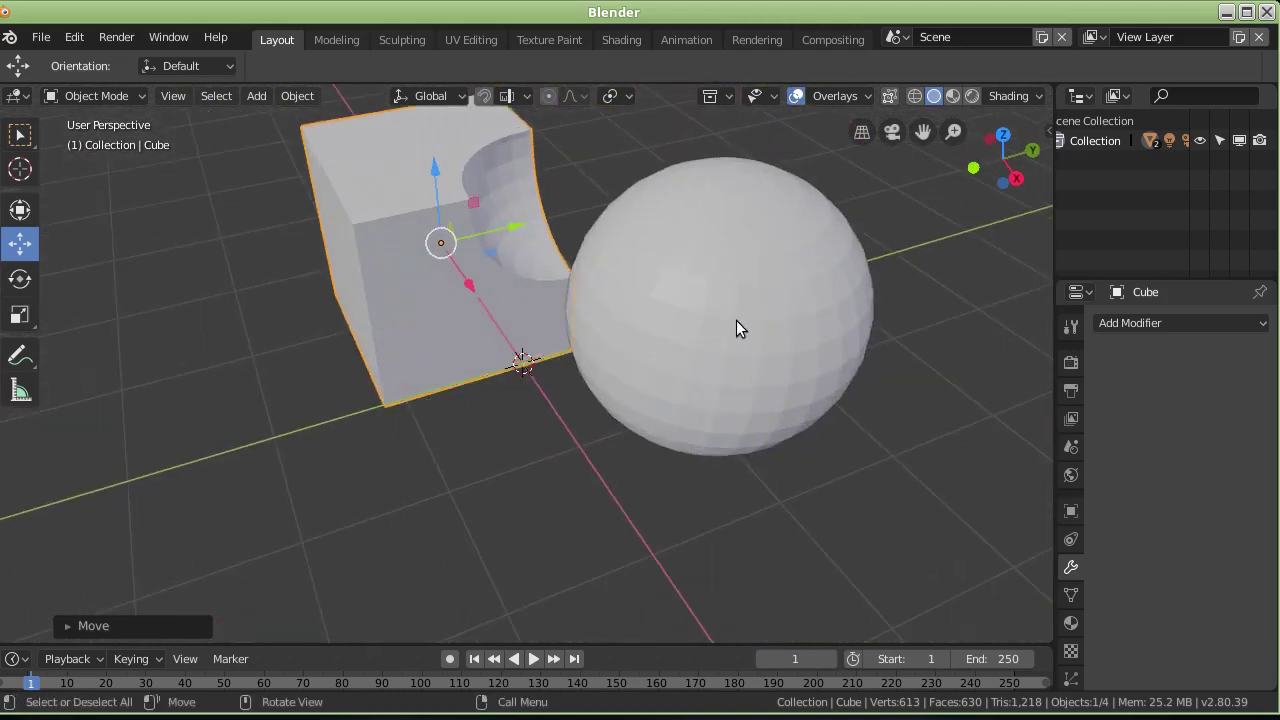
pyautogui.moveTo(549, 320)
pyautogui.mouseDown(button='middle')
pyautogui.moveTo(617, 289)
pyautogui.moveTo(400, 288)
pyautogui.mouseUp(button='middle')
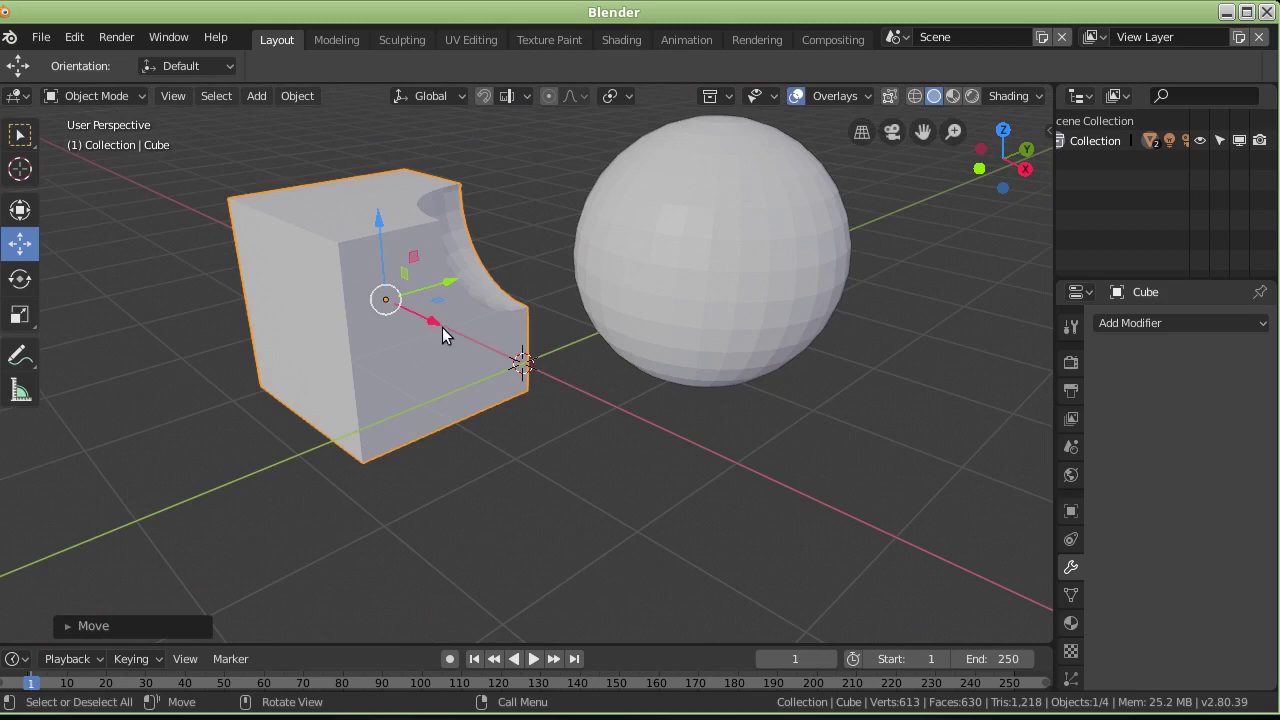
# Move the cube away from the sphere and centre both in the view.
pyautogui.press('g')
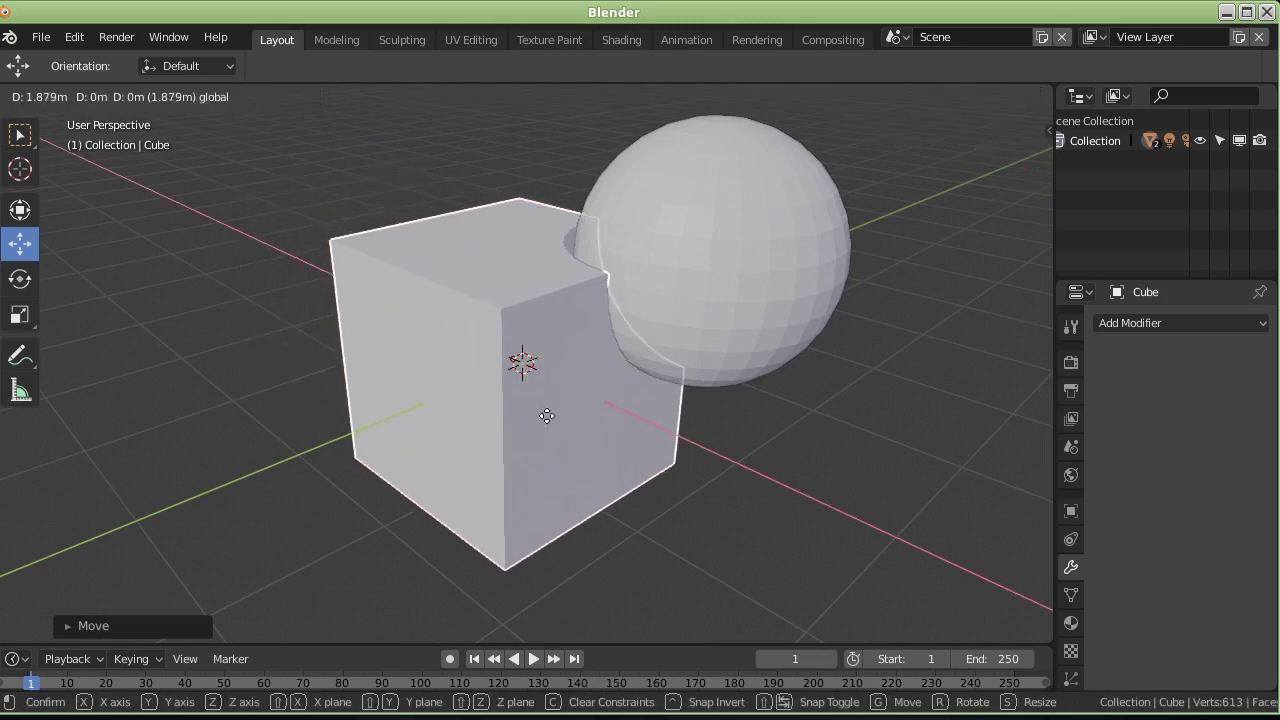
pyautogui.click(382, 192)
pyautogui.moveTo(383, 191); pyautogui.dragTo(292, 268, button='middle')
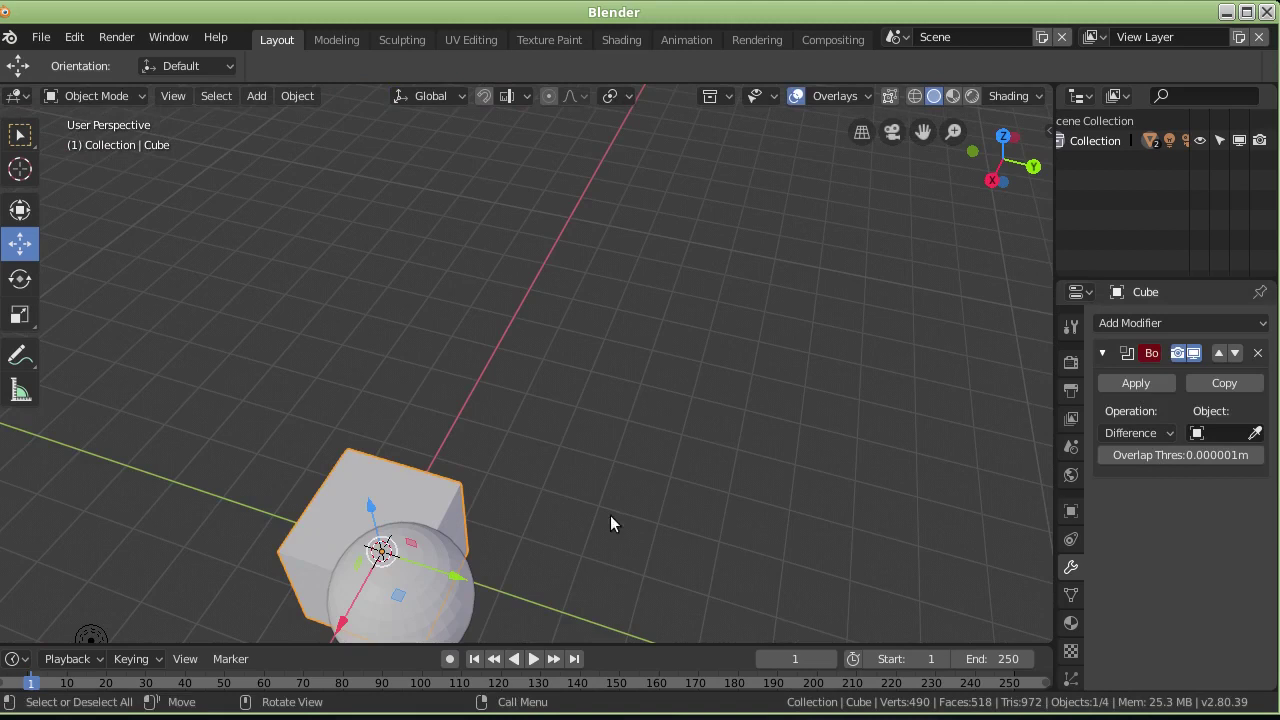
pyautogui.moveTo(610, 515)
pyautogui.keyDown('shift'); pyautogui.mouseDown(button='middle')
pyautogui.moveTo(714, 451)
pyautogui.moveTo(712, 380)
pyautogui.moveTo(714, 423)
pyautogui.mouseUp(button='middle'); pyautogui.keyUp('shift')
# Set the cube's Boolean to Union with the sphere as object and apply it.
pyautogui.click(1161, 433)
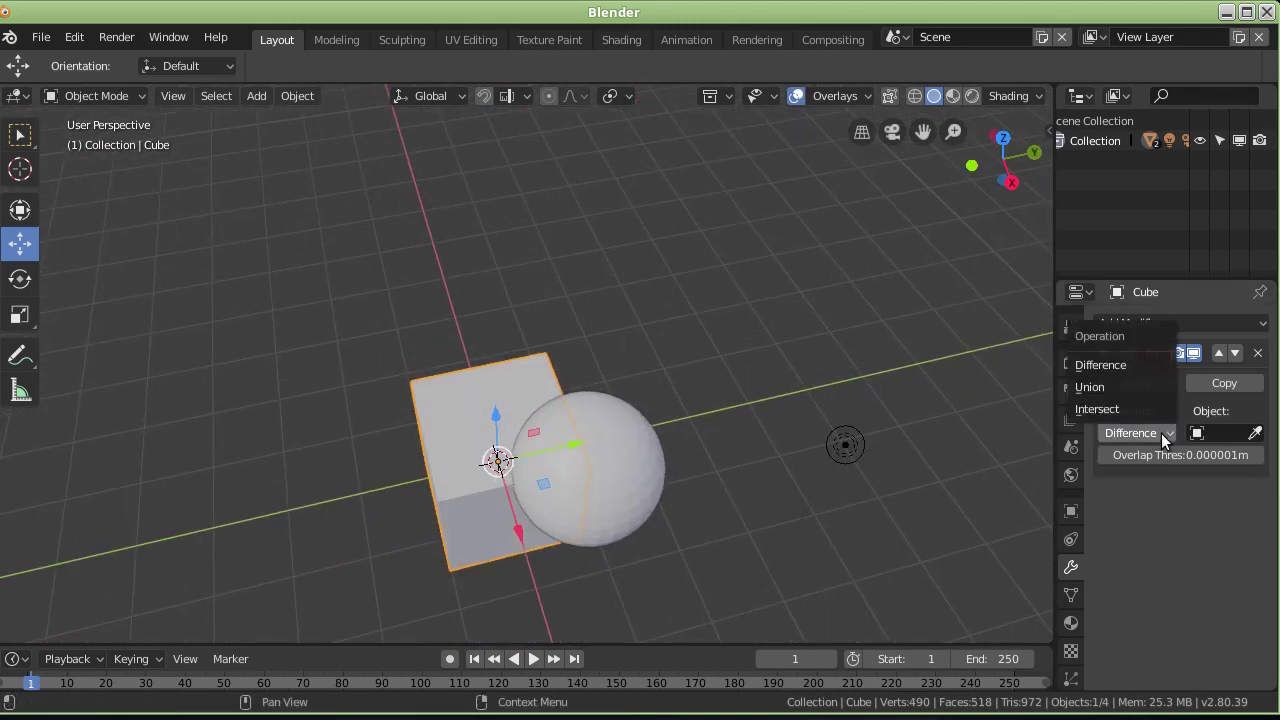
pyautogui.click(1090, 386)
pyautogui.click(1255, 432)
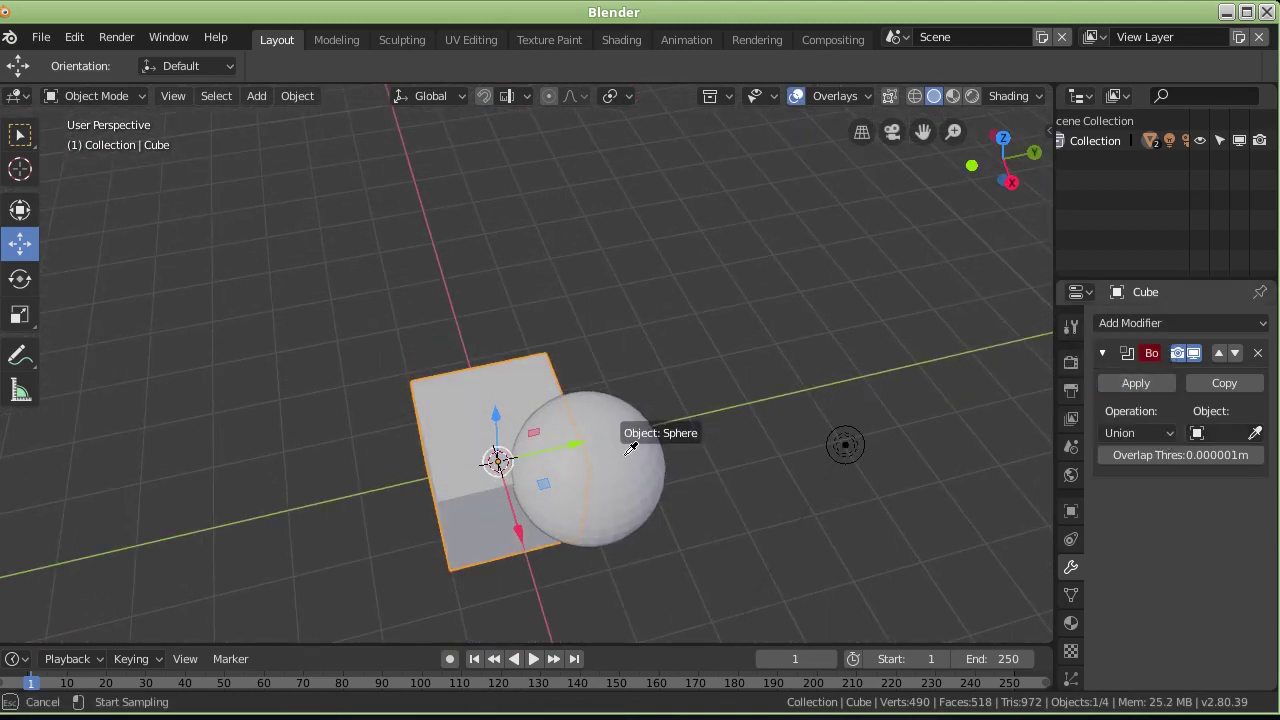
pyautogui.click(627, 451)
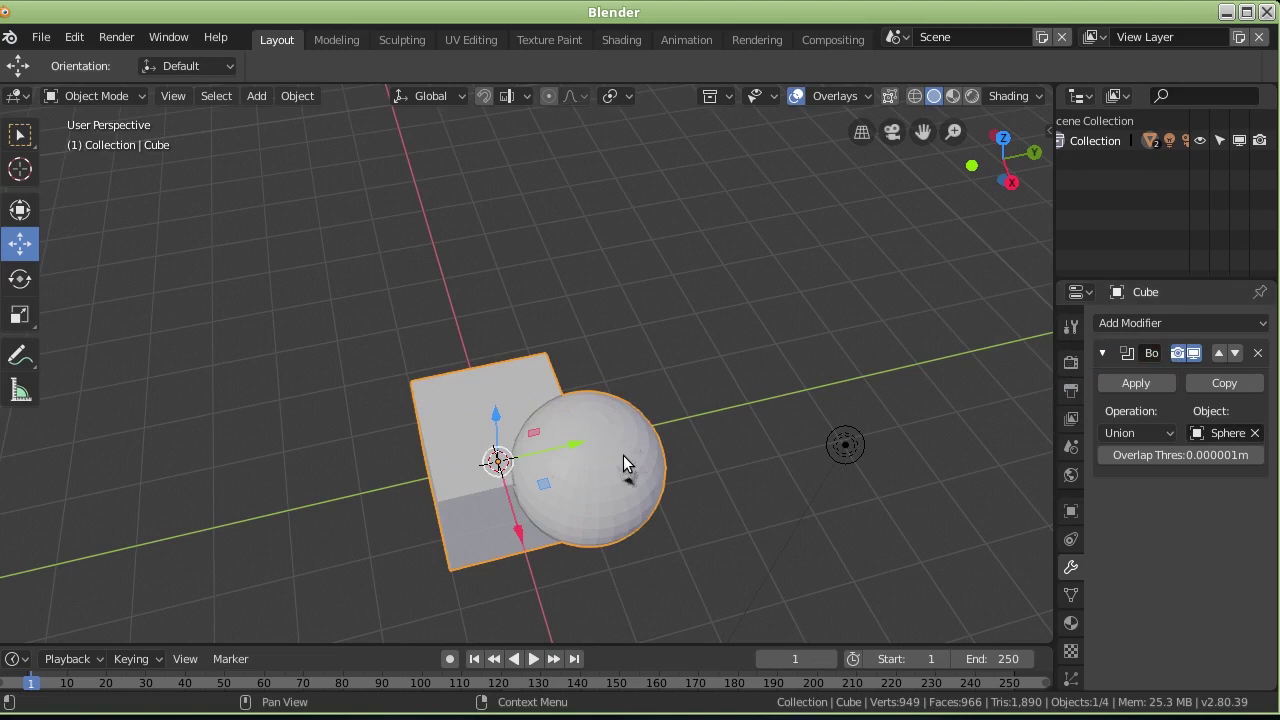
pyautogui.click(1134, 382)
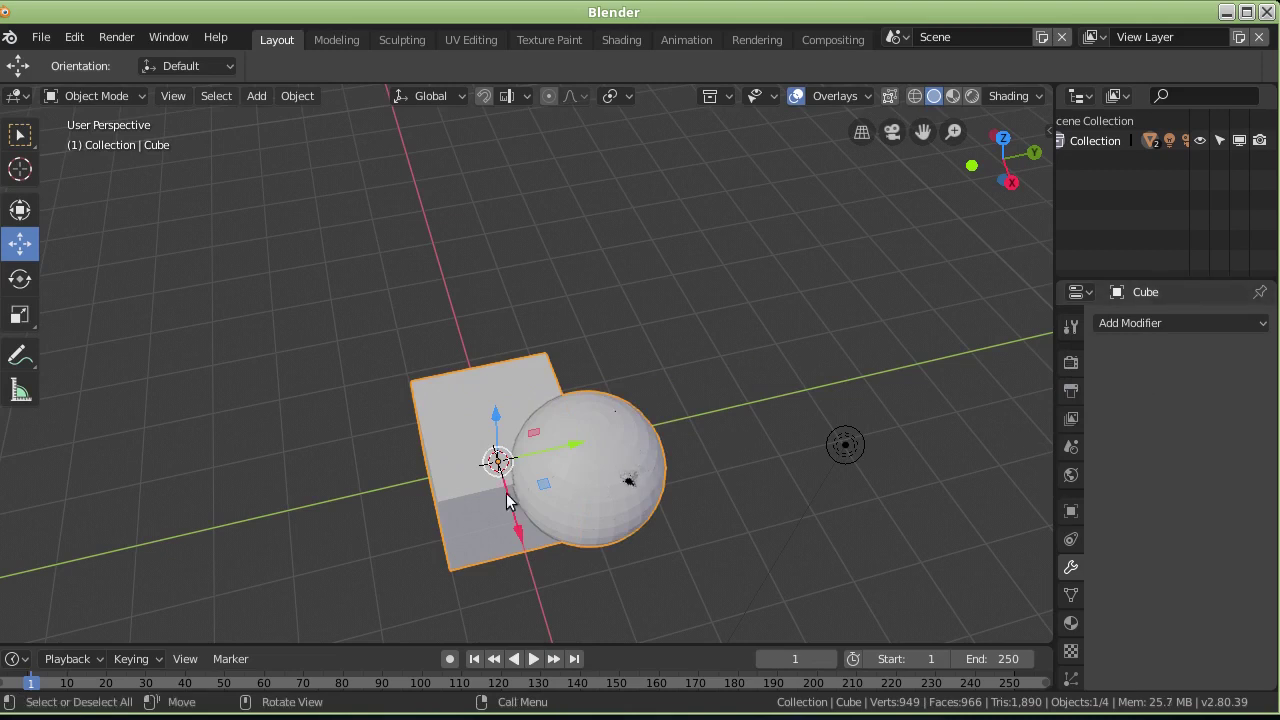
# Move the merged cube aside, then select the separate right sphere and the cube.
pyautogui.moveTo(514, 531); pyautogui.dragTo(494, 354)
pyautogui.moveTo(562, 330); pyautogui.dragTo(618, 308, button='middle')
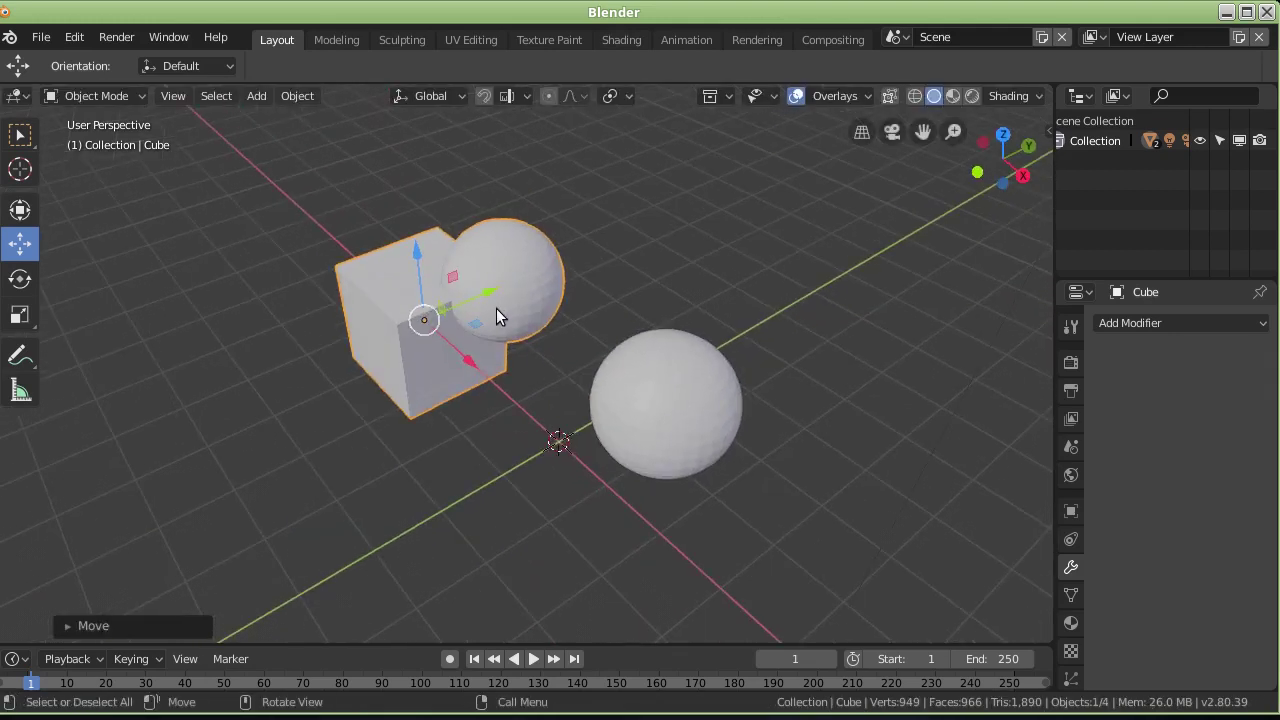
pyautogui.press('Tab')
pyautogui.press('Tab')
pyautogui.moveTo(464, 314)
pyautogui.mouseDown(button='middle')
pyautogui.moveTo(456, 362)
pyautogui.moveTo(441, 288)
pyautogui.mouseUp(button='middle')
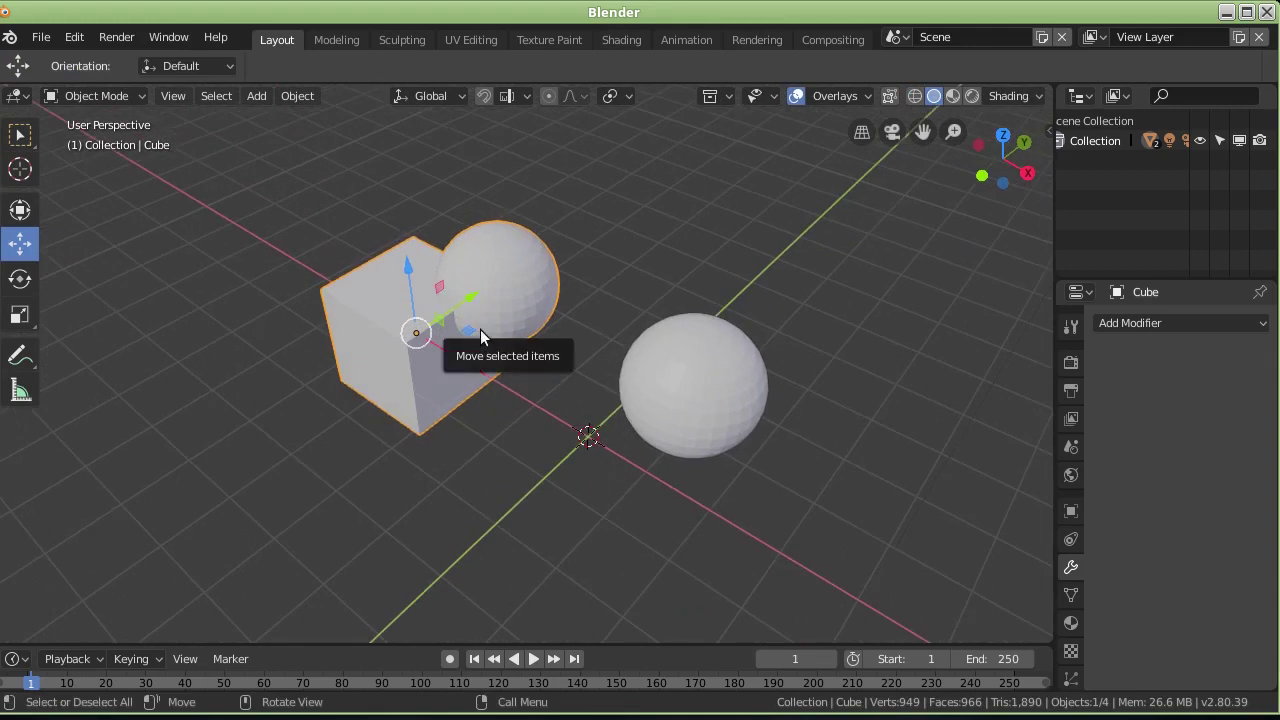
pyautogui.rightClick(697, 409)
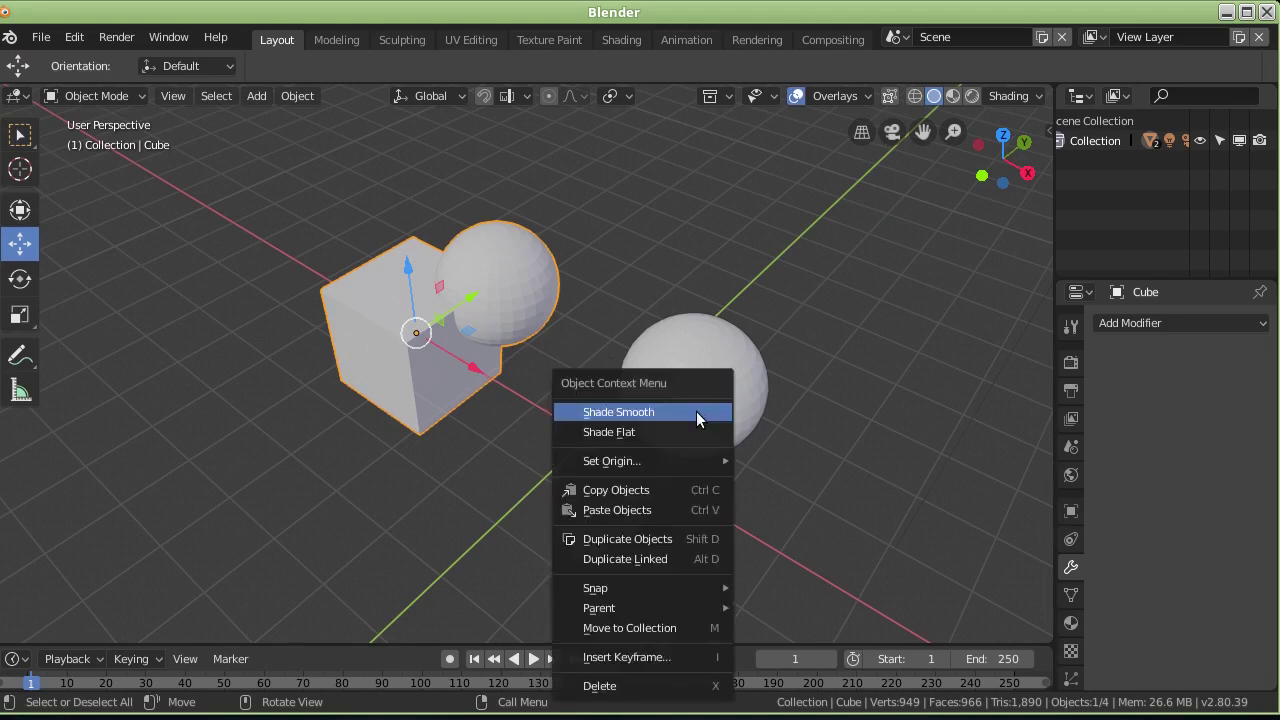
pyautogui.click(752, 356)
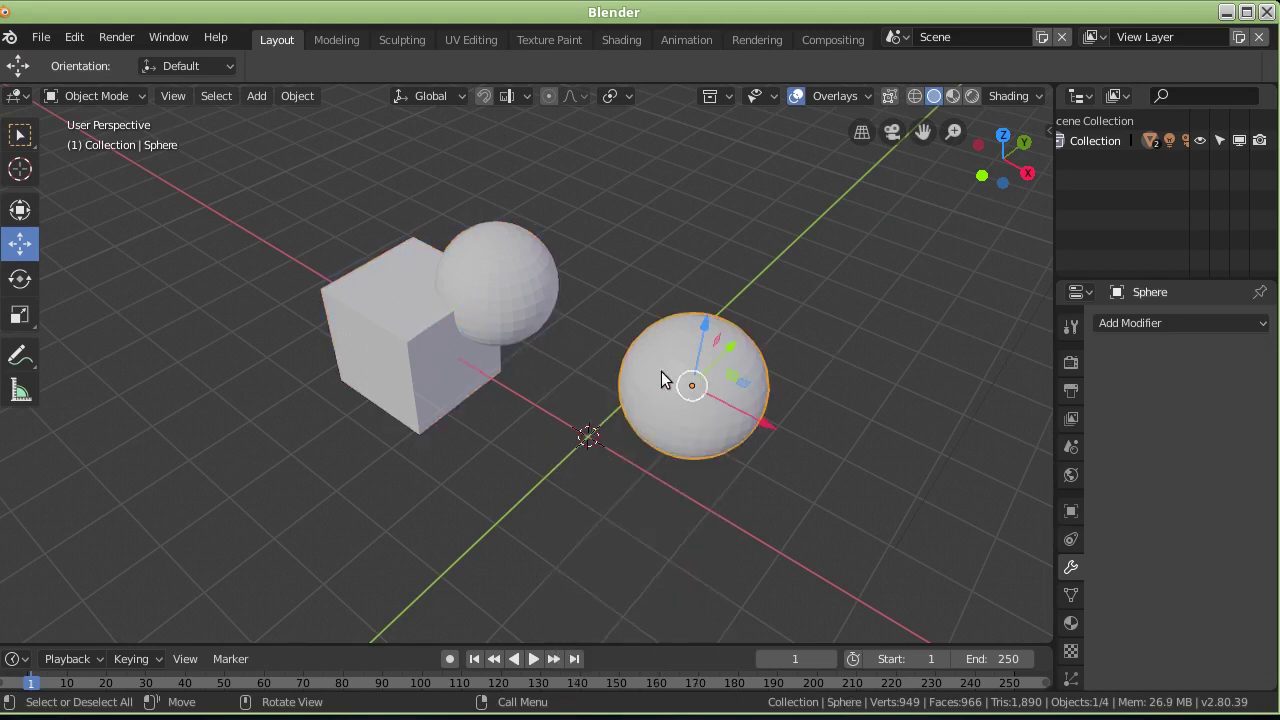
pyautogui.click(375, 344)
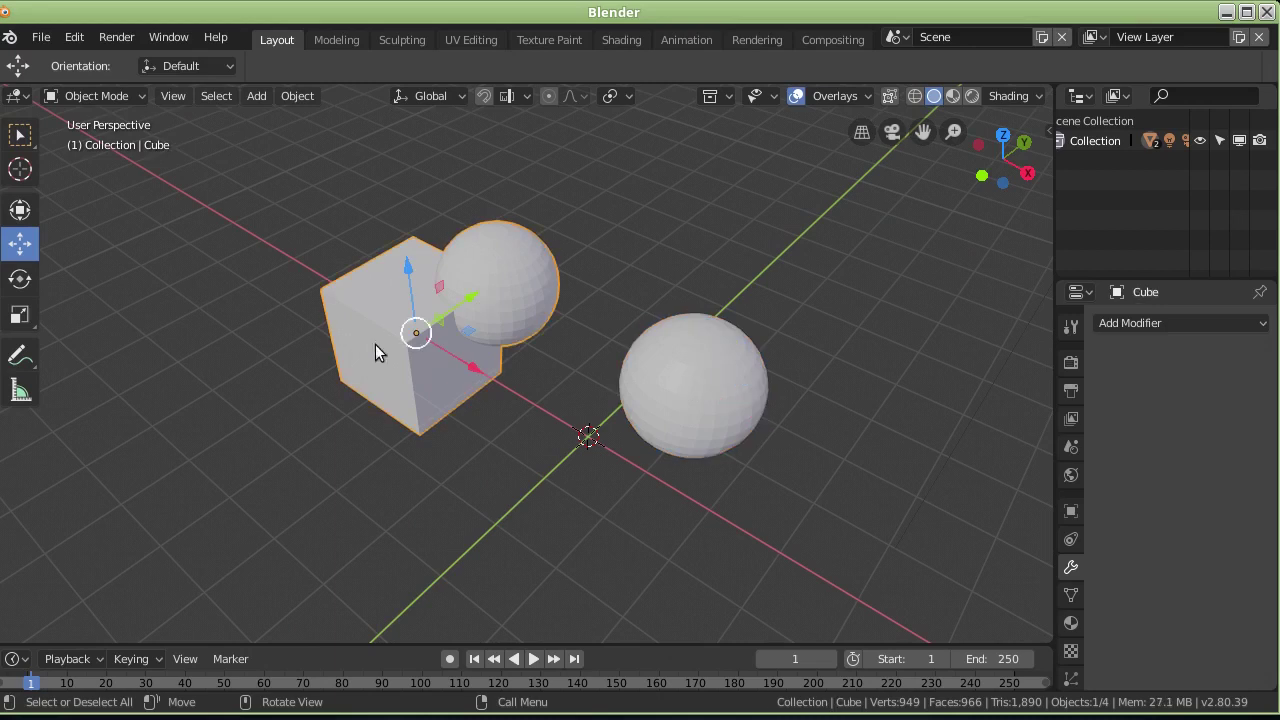
pyautogui.moveTo(360, 335); pyautogui.dragTo(410, 306, button='middle')
# Set the cube's Boolean to Intersect with the sphere as object and apply it.
pyautogui.click(769, 315)
pyautogui.moveTo(495, 352); pyautogui.dragTo(399, 325, button='middle')
pyautogui.click(431, 296)
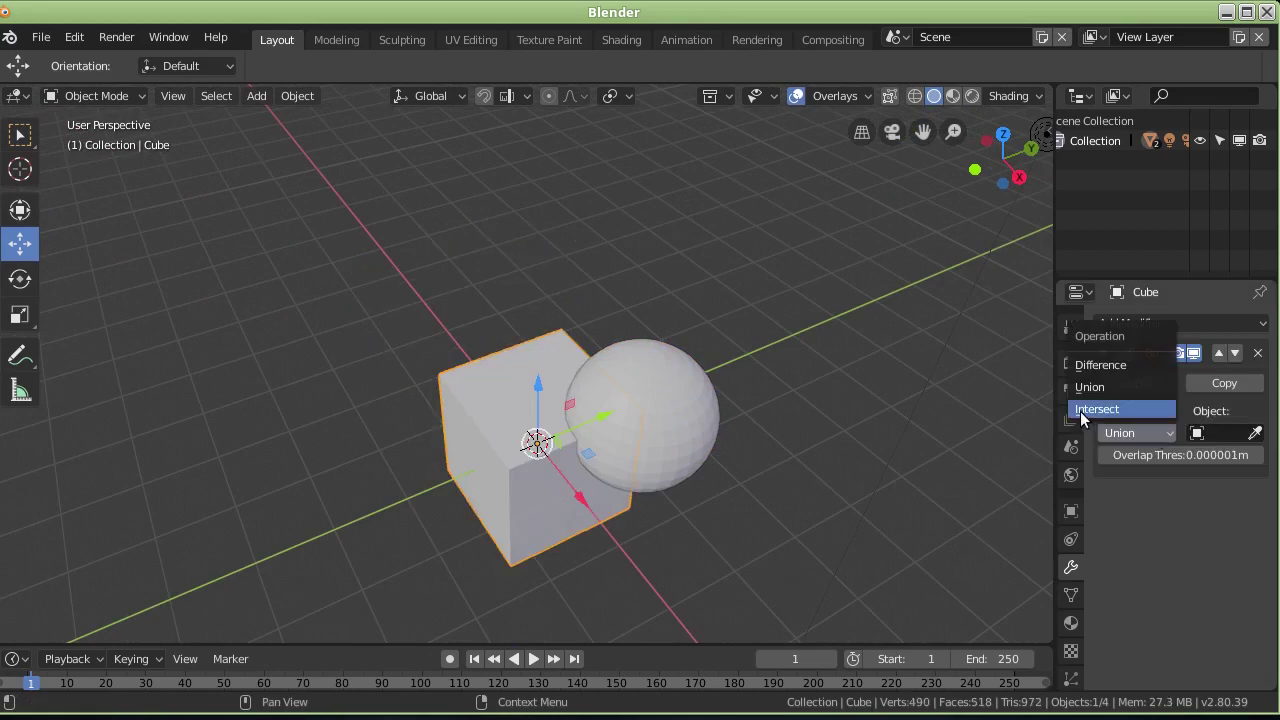
pyautogui.click(1096, 409)
pyautogui.click(1255, 432)
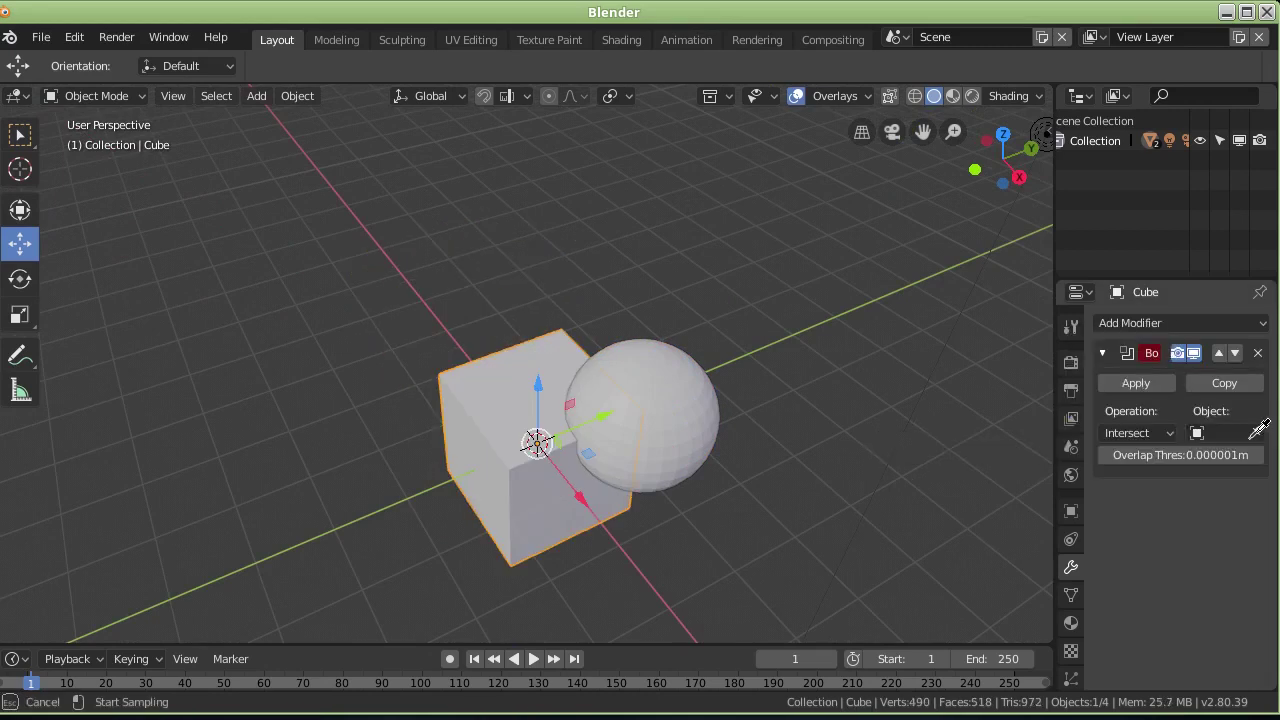
pyautogui.click(694, 386)
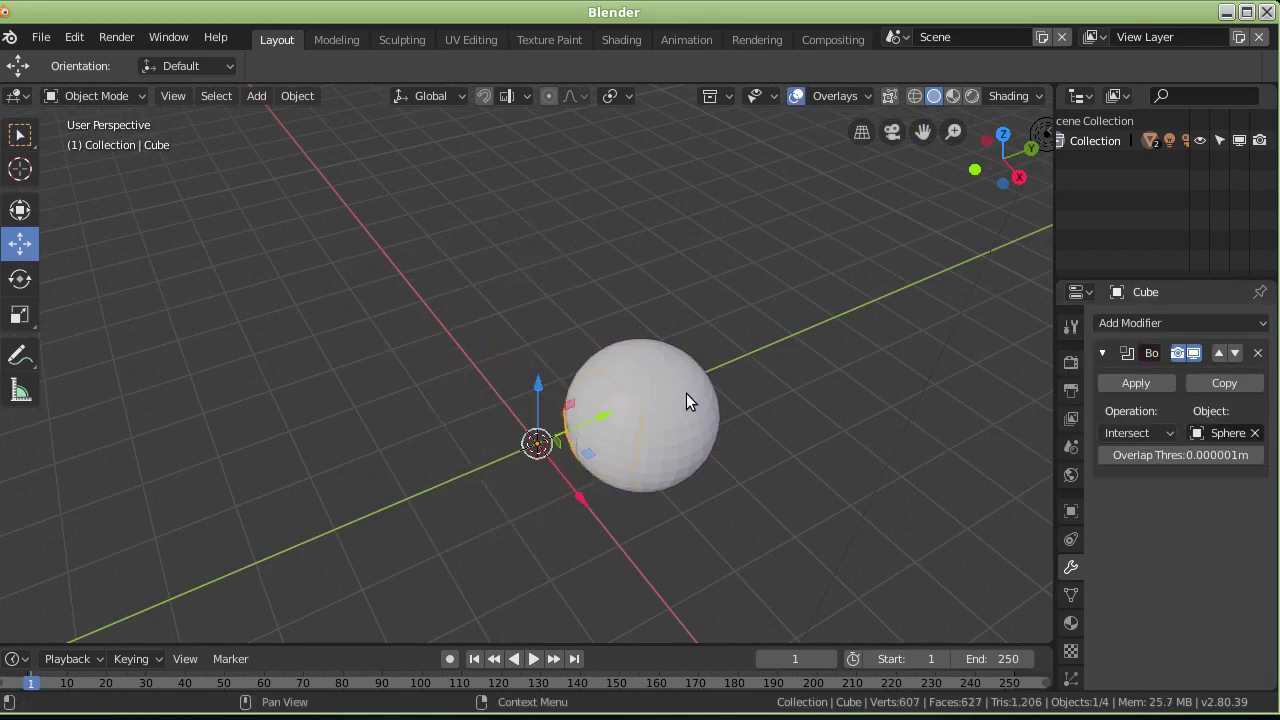
pyautogui.click(1142, 376)
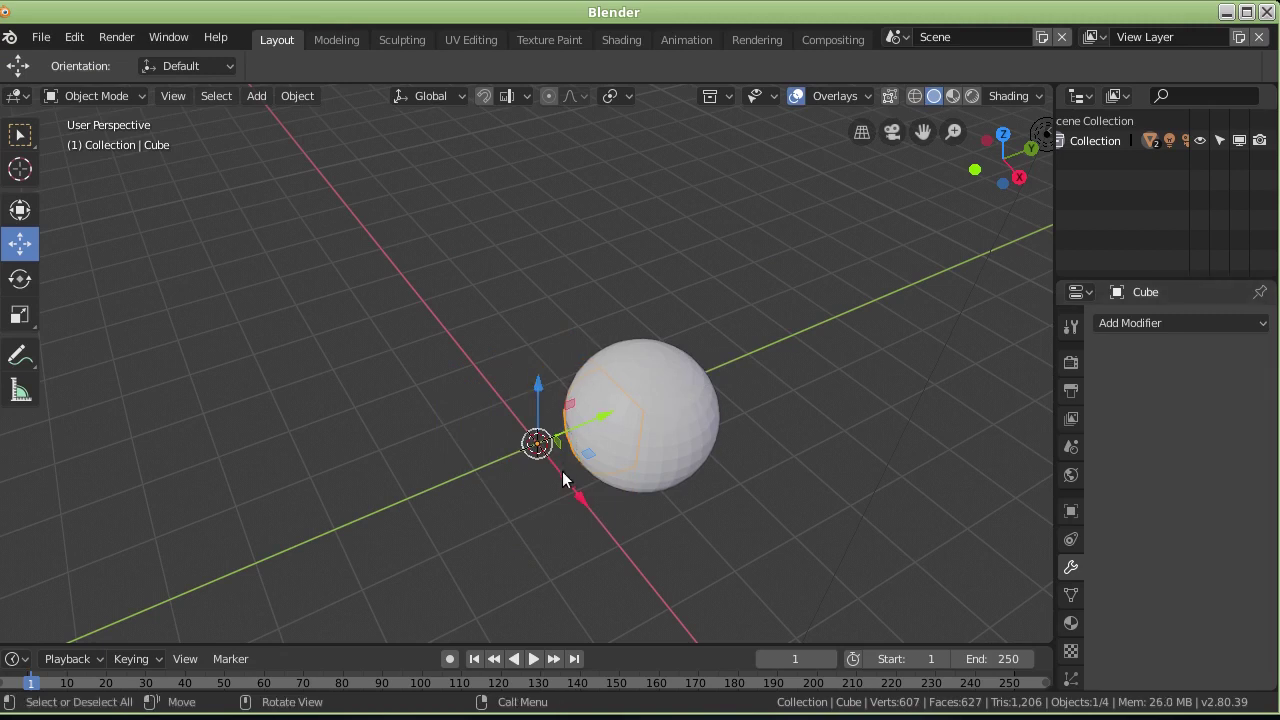
# Move the resulting overlap piece away from the sphere.
pyautogui.press('g')
pyautogui.click(476, 265)
pyautogui.moveTo(476, 265)
pyautogui.mouseDown(button='middle')
pyautogui.moveTo(536, 262)
pyautogui.moveTo(605, 217)
pyautogui.mouseUp(button='middle')
pyautogui.moveTo(471, 318)
pyautogui.mouseDown(button='middle')
pyautogui.moveTo(697, 345)
pyautogui.moveTo(751, 331)
pyautogui.moveTo(657, 357)
pyautogui.moveTo(617, 403)
pyautogui.moveTo(279, 370)
pyautogui.moveTo(183, 338)
pyautogui.moveTo(577, 506)
pyautogui.mouseUp(button='middle')
# Delete the cut piece and switch to the top view.
pyautogui.press('Delete')
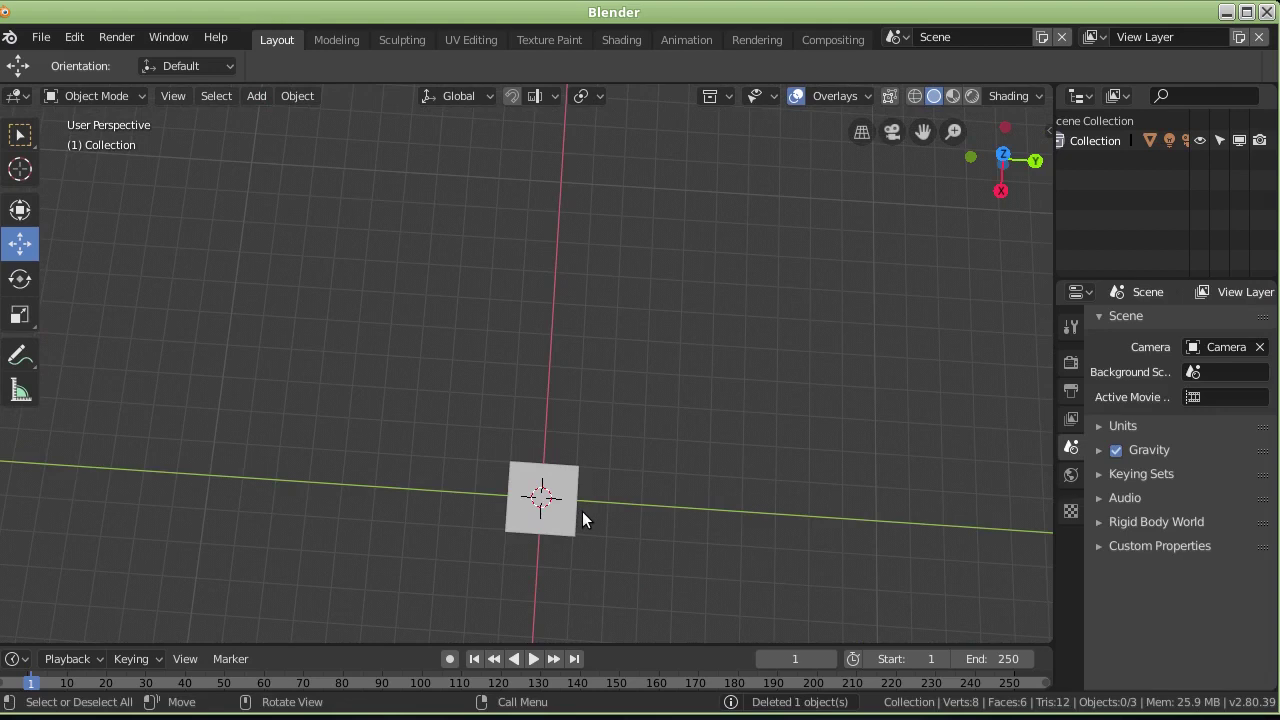
pyautogui.press('KP_7')
pyautogui.moveTo(718, 337)
pyautogui.mouseDown(button='middle')
pyautogui.moveTo(600, 337)
pyautogui.moveTo(620, 349)
pyautogui.mouseUp(button='middle')
pyautogui.press('KP_7')
# Add a cylinder at the scene centre and start scaling it along X.
pyautogui.click(256, 96)
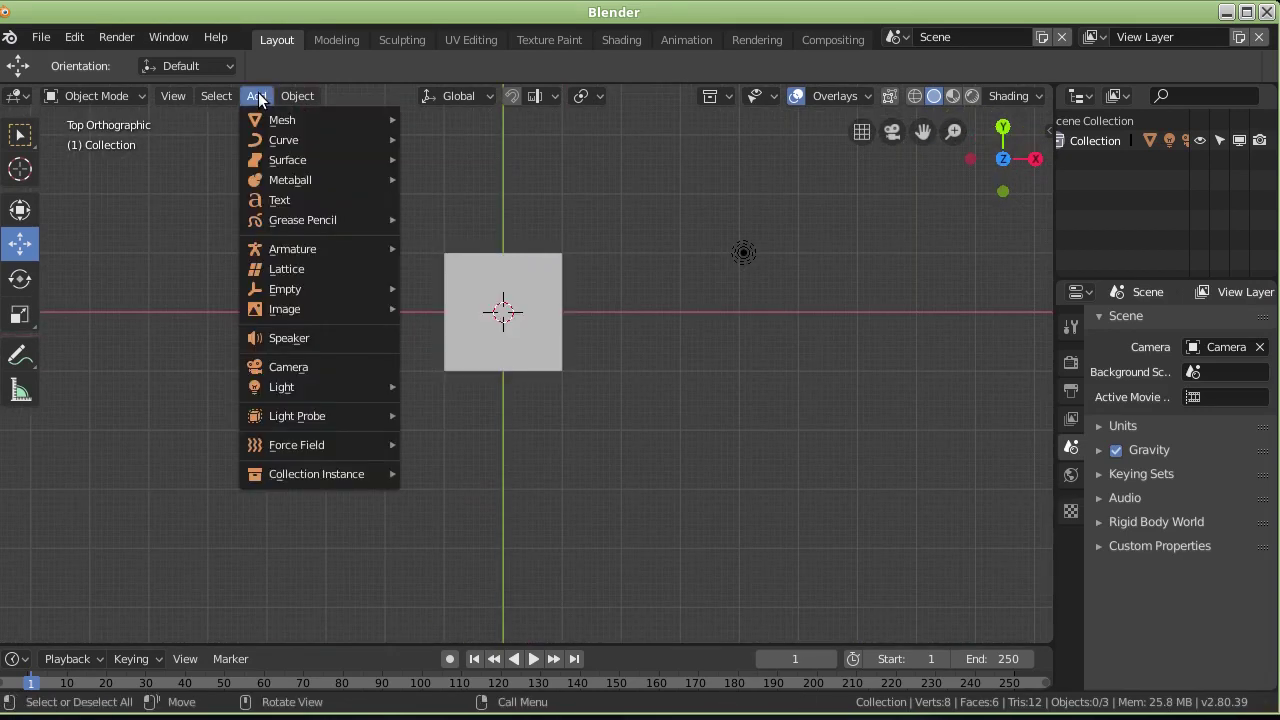
pyautogui.moveTo(282, 120)
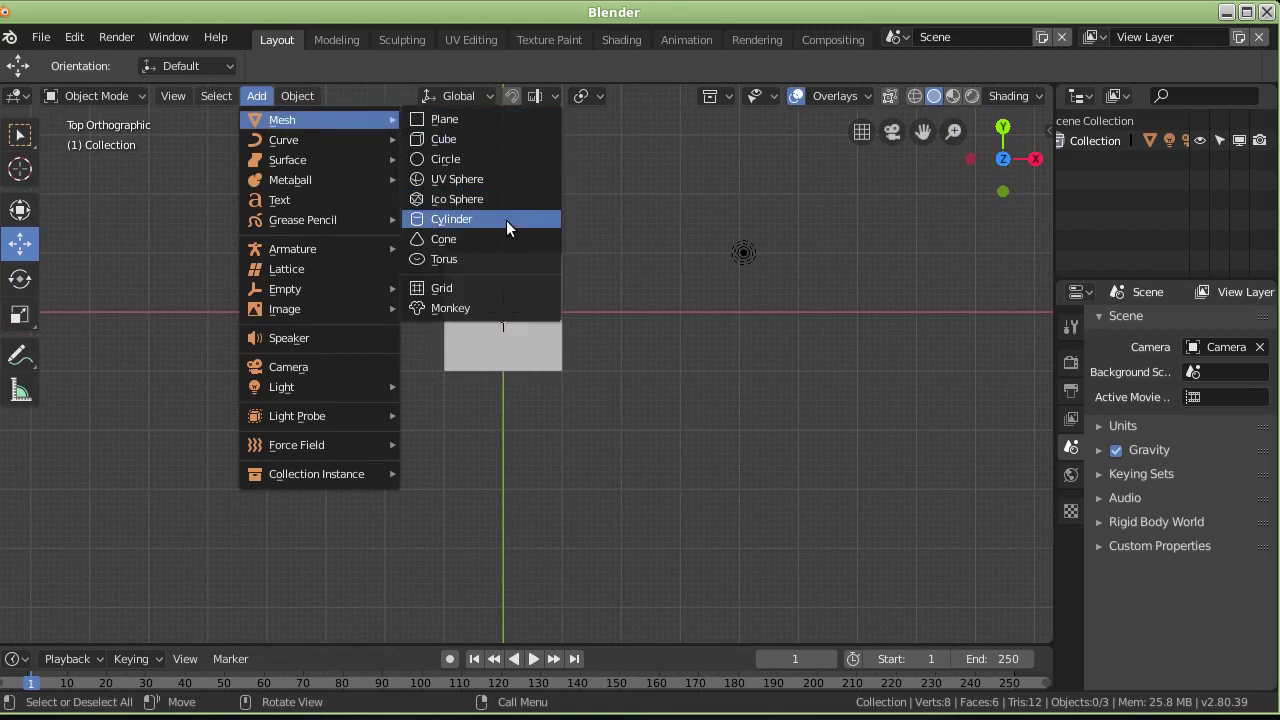
pyautogui.click(506, 219)
pyautogui.press('s')
pyautogui.press('x')
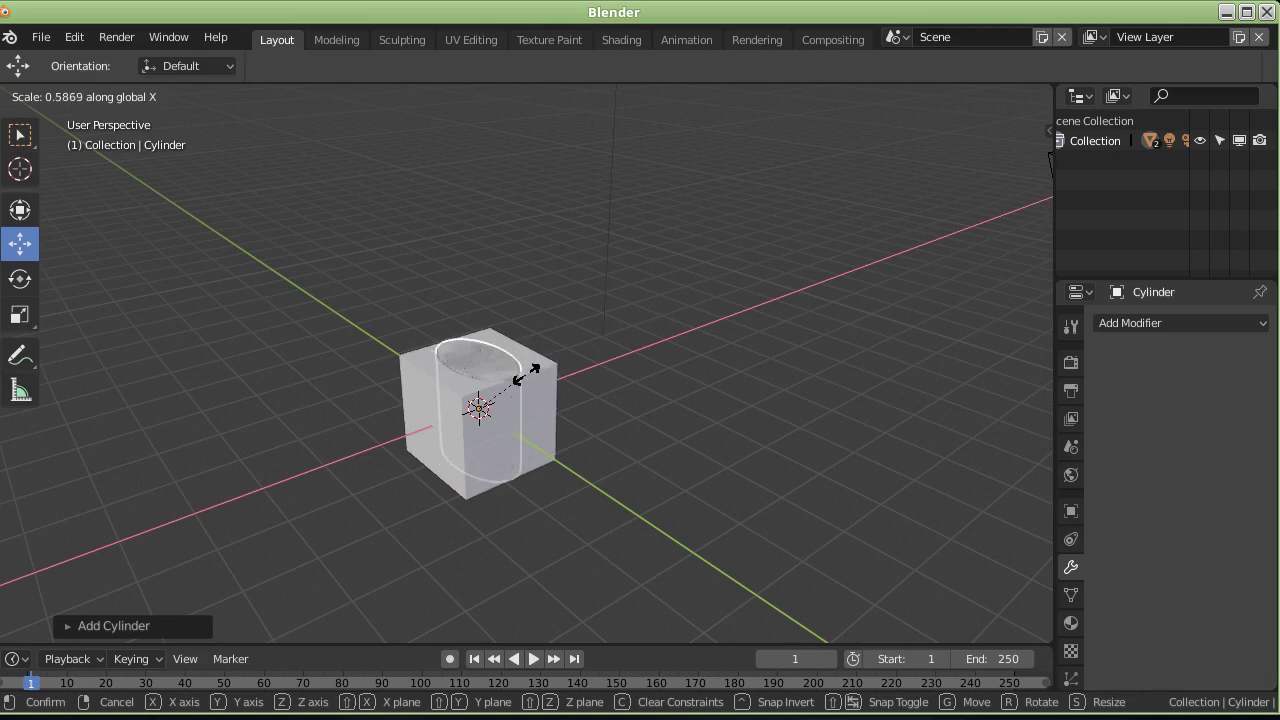
# Narrow the cylinder along X and Y, then stretch it to about 3.31 along Z.
pyautogui.click(527, 374)
pyautogui.moveTo(574, 318); pyautogui.dragTo(577, 480, button='middle')
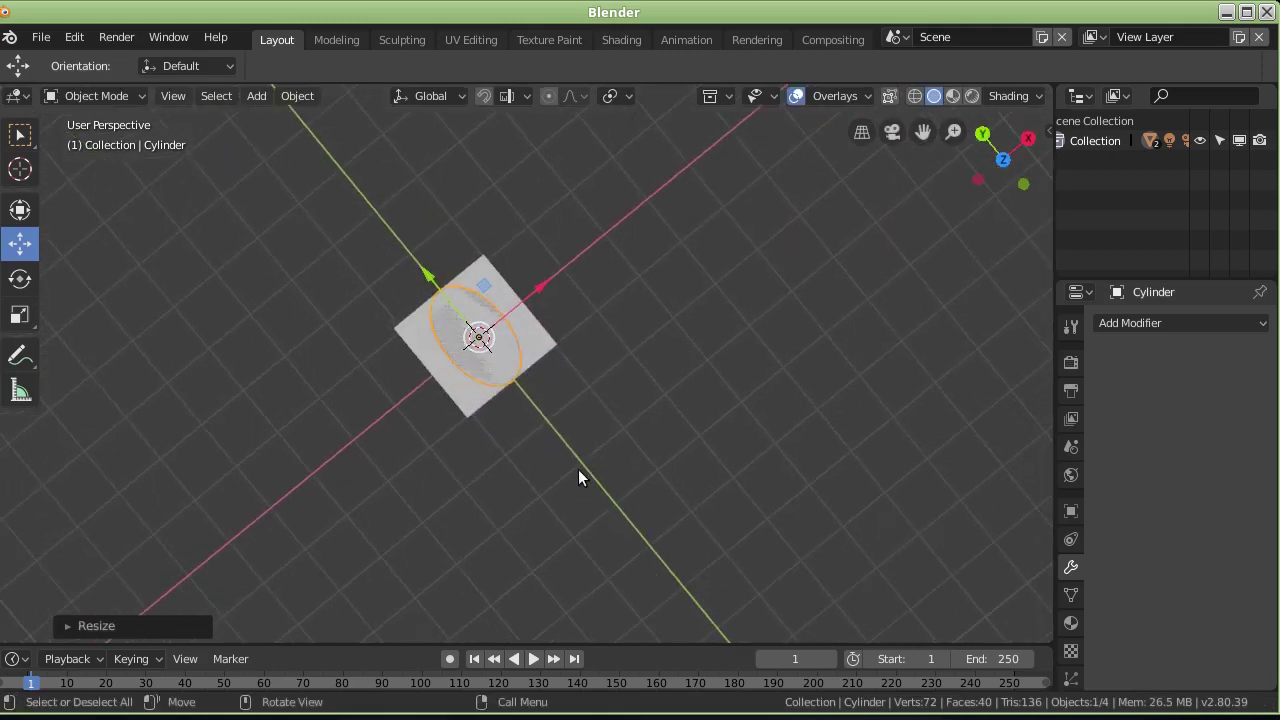
pyautogui.press('s')
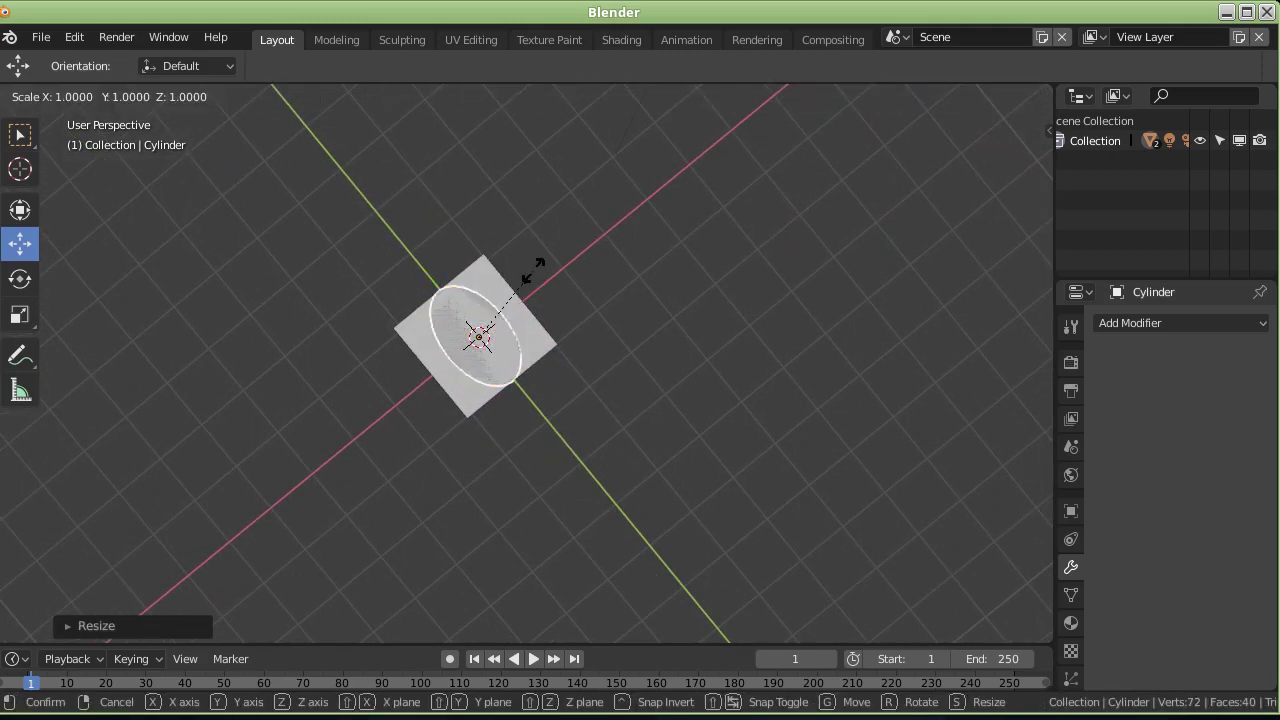
pyautogui.press('y')
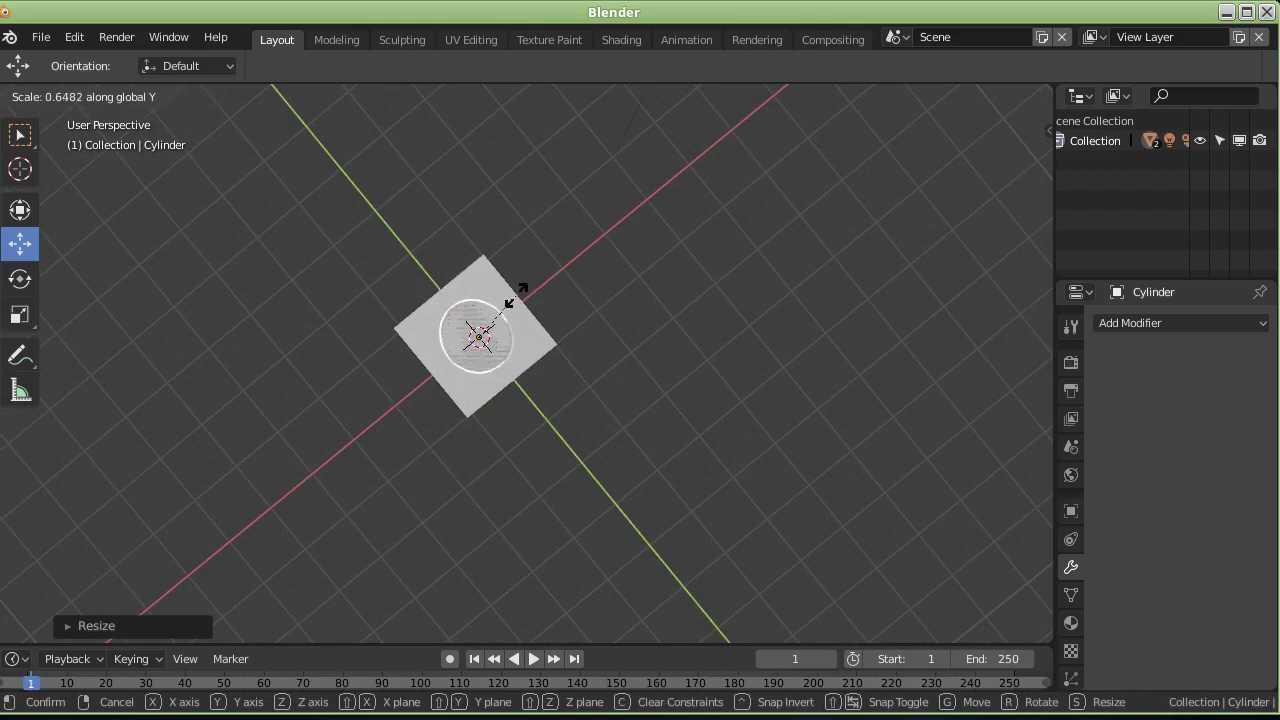
pyautogui.click(507, 325)
pyautogui.moveTo(507, 325)
pyautogui.mouseDown(button='middle')
pyautogui.moveTo(431, 194)
pyautogui.moveTo(540, 403)
pyautogui.moveTo(540, 349)
pyautogui.mouseUp(button='middle')
pyautogui.press('s')
pyautogui.press('z')
pyautogui.click(757, 268)
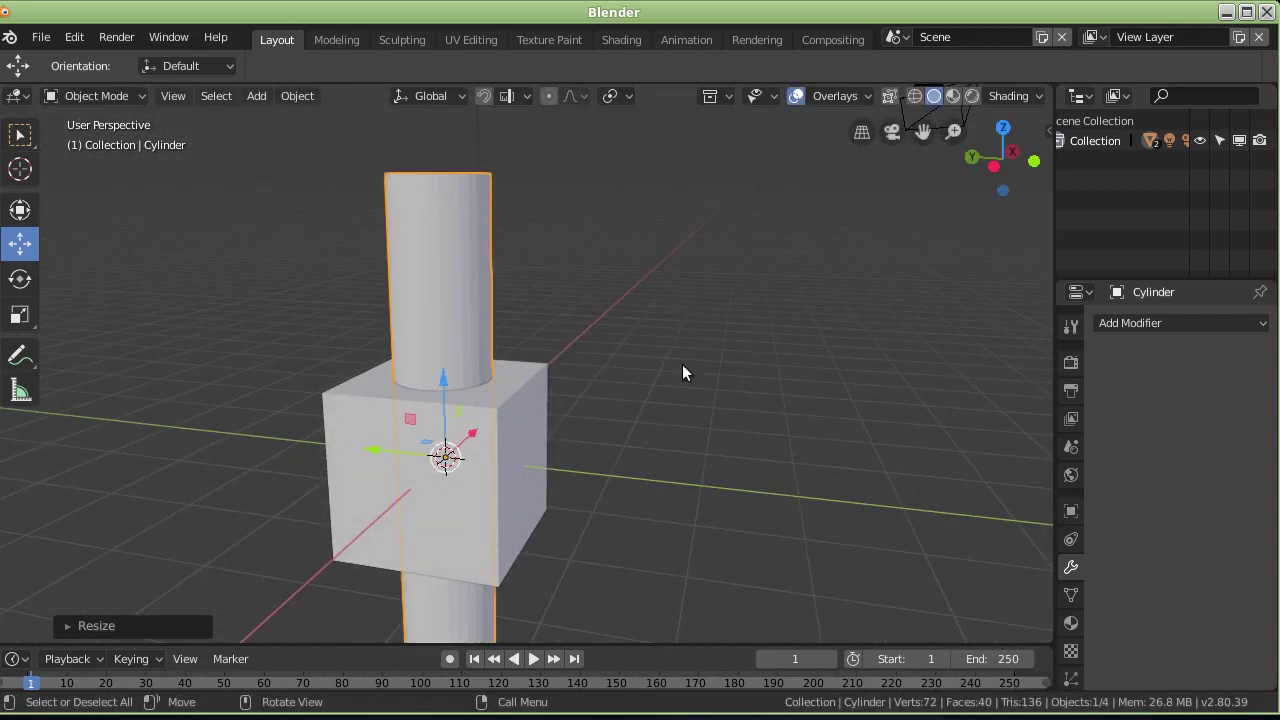
# In the N sidebar, set the cylinder's Scale X and Scale Y to 0.5, then view from top.
pyautogui.moveTo(612, 481); pyautogui.dragTo(547, 573, button='middle')
pyautogui.press('n')
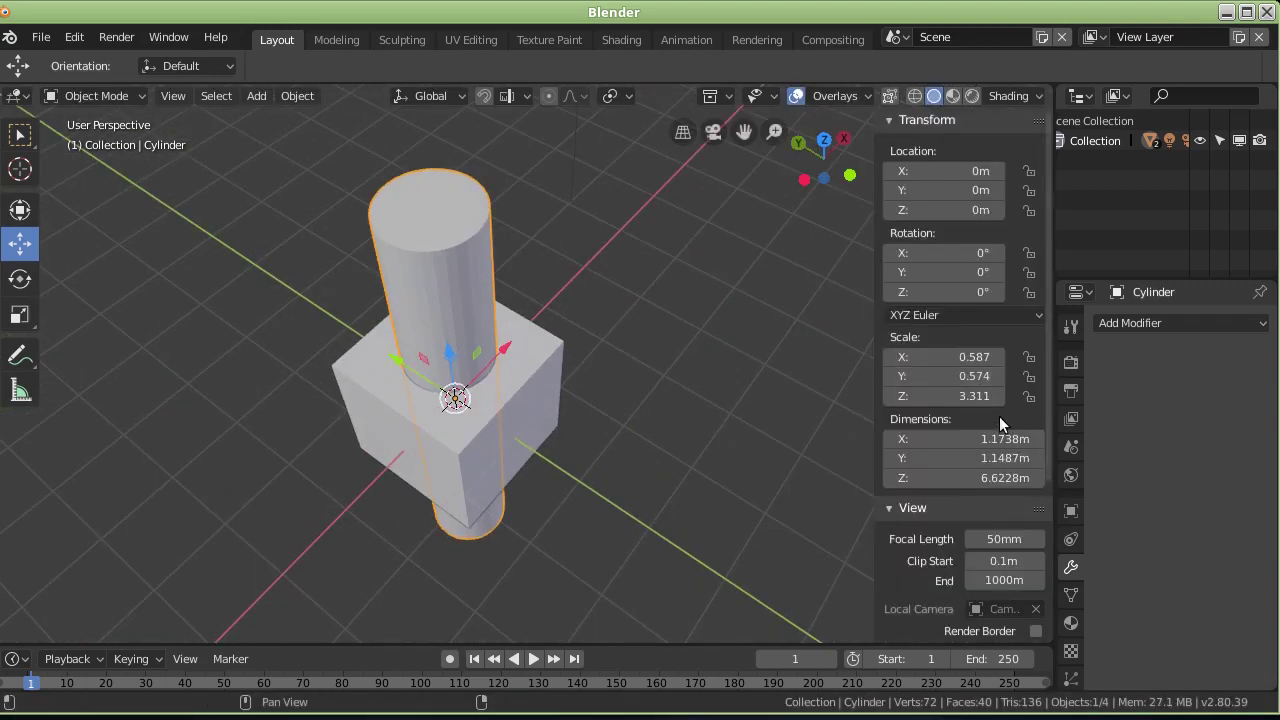
pyautogui.click(972, 357)
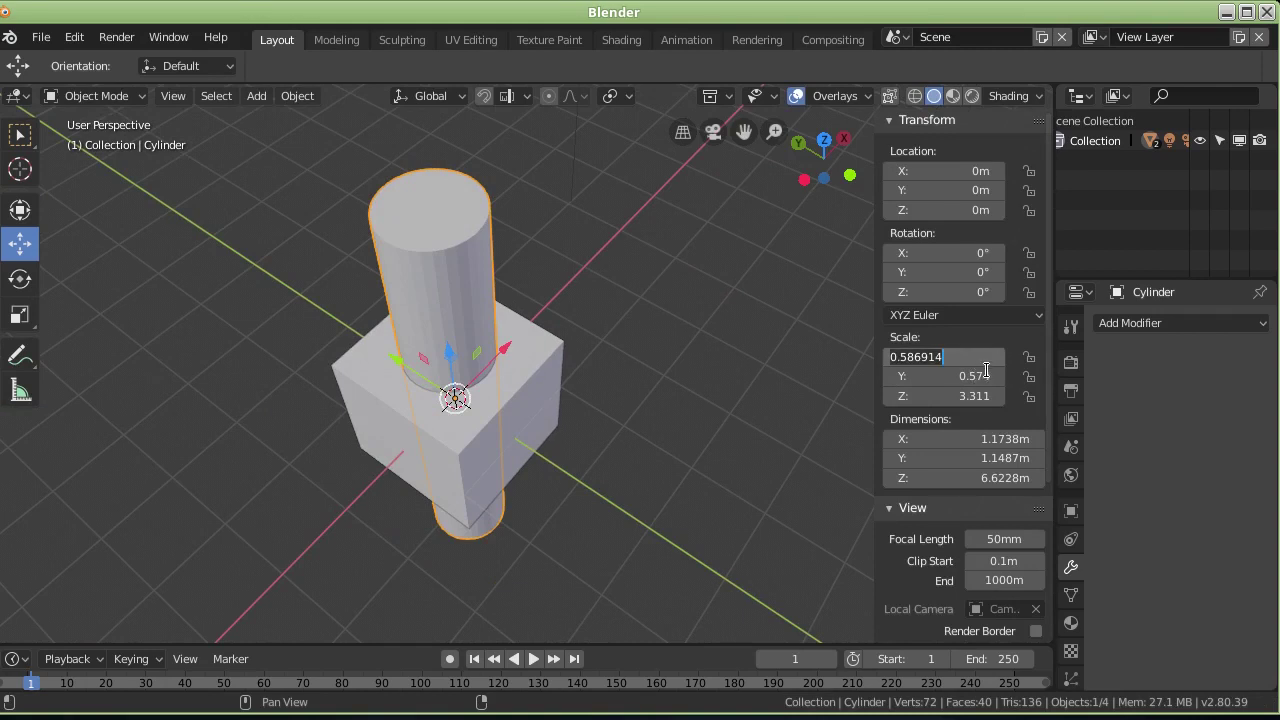
pyautogui.write('.5')
pyautogui.press('Tab')
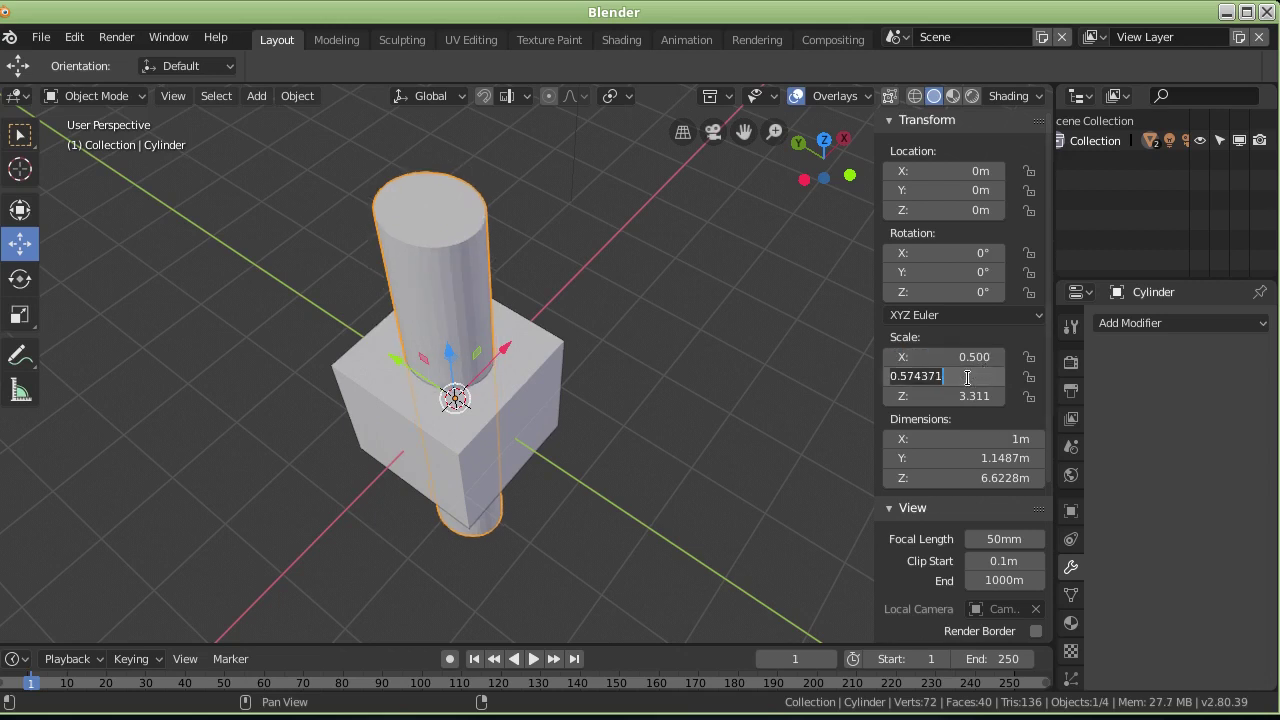
pyautogui.write('.5')
pyautogui.press('Return')
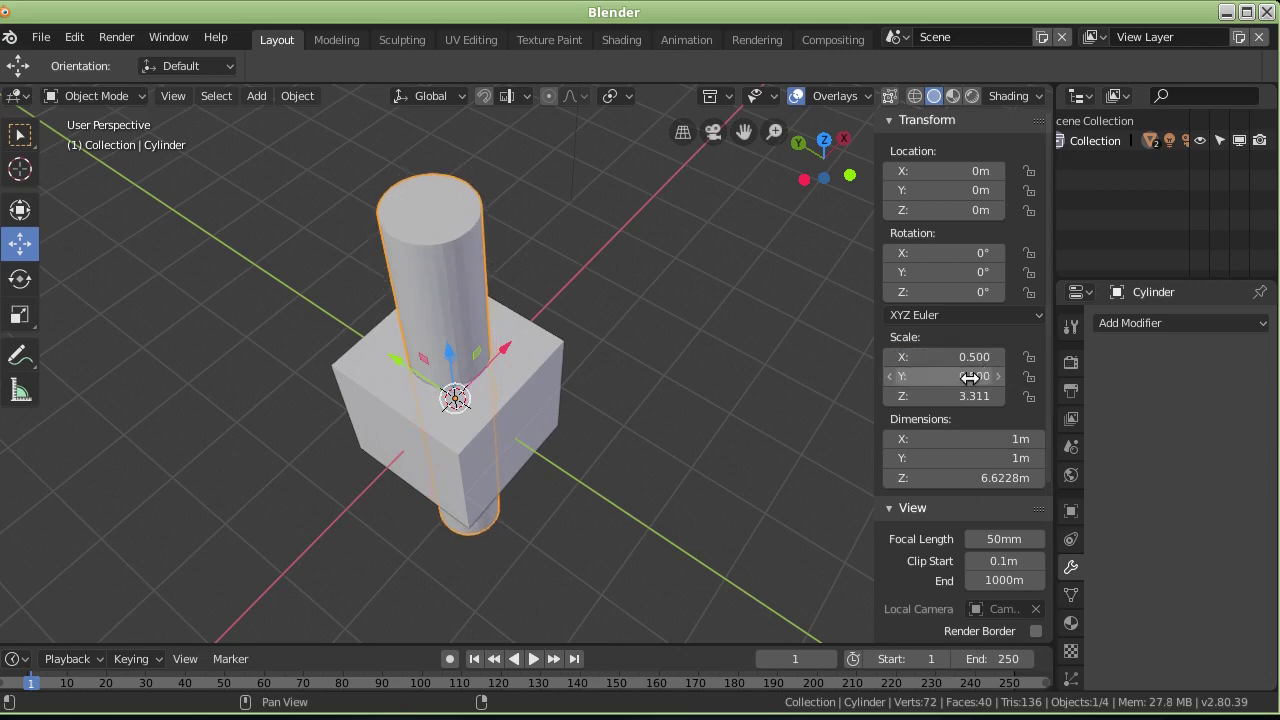
pyautogui.moveTo(536, 258)
pyautogui.mouseDown(button='middle')
pyautogui.moveTo(576, 398)
pyautogui.moveTo(598, 352)
pyautogui.moveTo(628, 339)
pyautogui.mouseUp(button='middle')
pyautogui.press('KP_7')
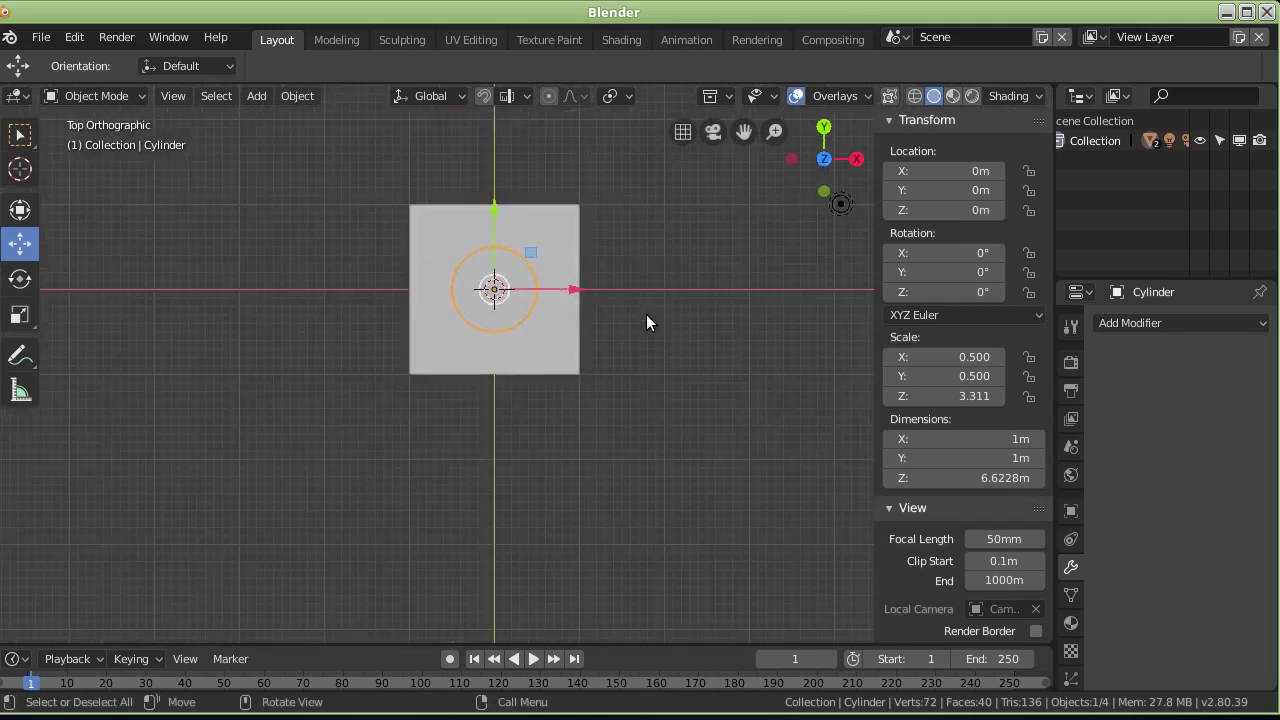
pyautogui.scroll(1, 557, 275)
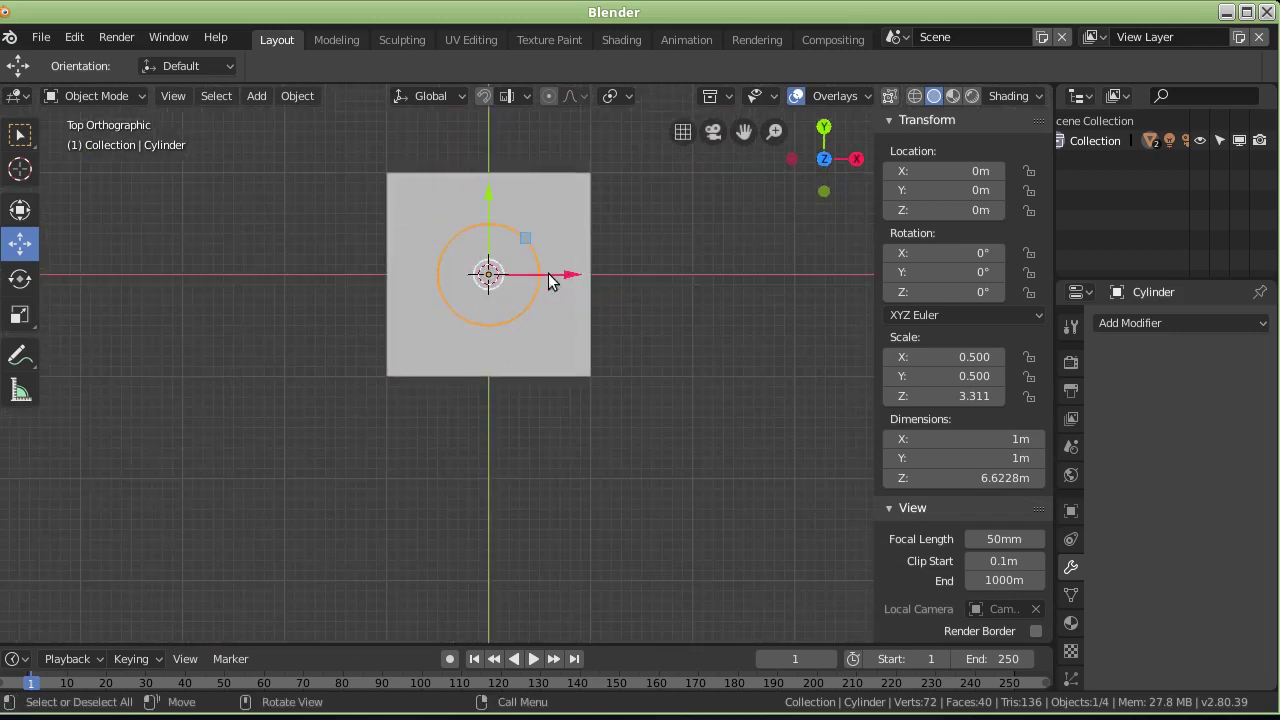
pyautogui.scroll(-2, 604, 358)
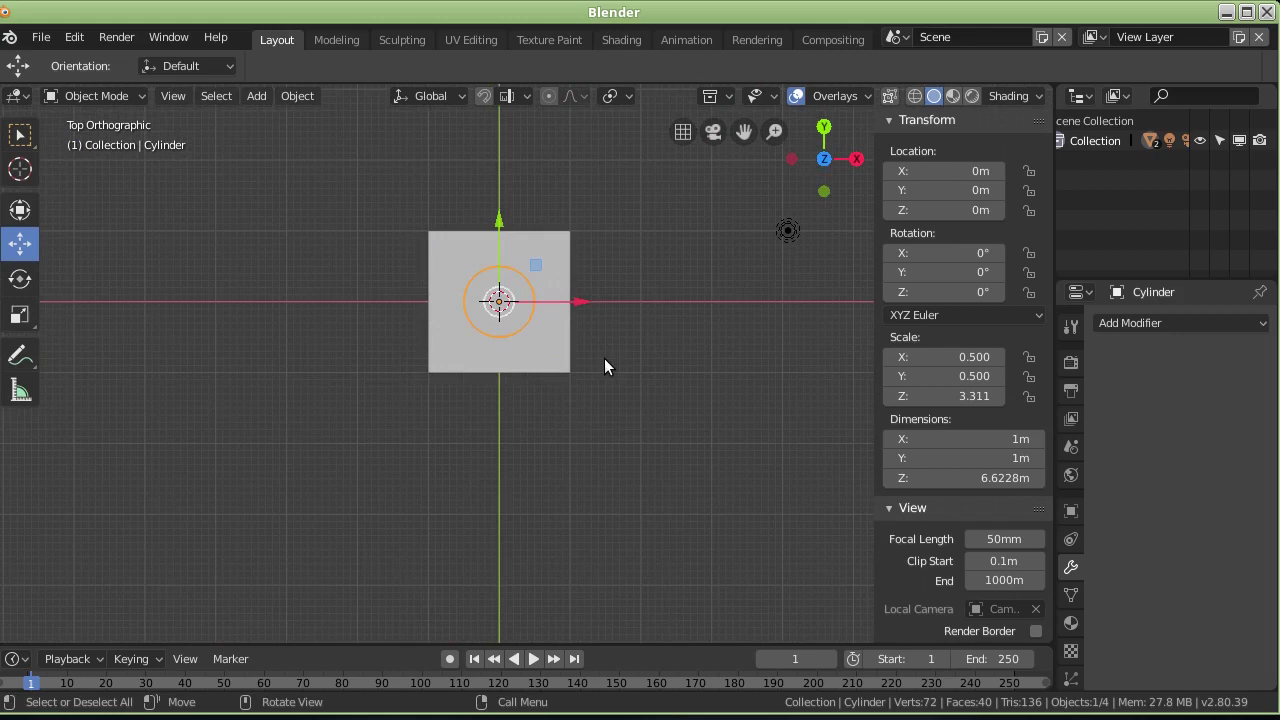
# Orbit back to a perspective view and close the N sidebar.
pyautogui.moveTo(604, 358)
pyautogui.mouseDown(button='middle')
pyautogui.moveTo(606, 273)
pyautogui.moveTo(623, 322)
pyautogui.moveTo(537, 312)
pyautogui.moveTo(736, 416)
pyautogui.mouseUp(button='middle')
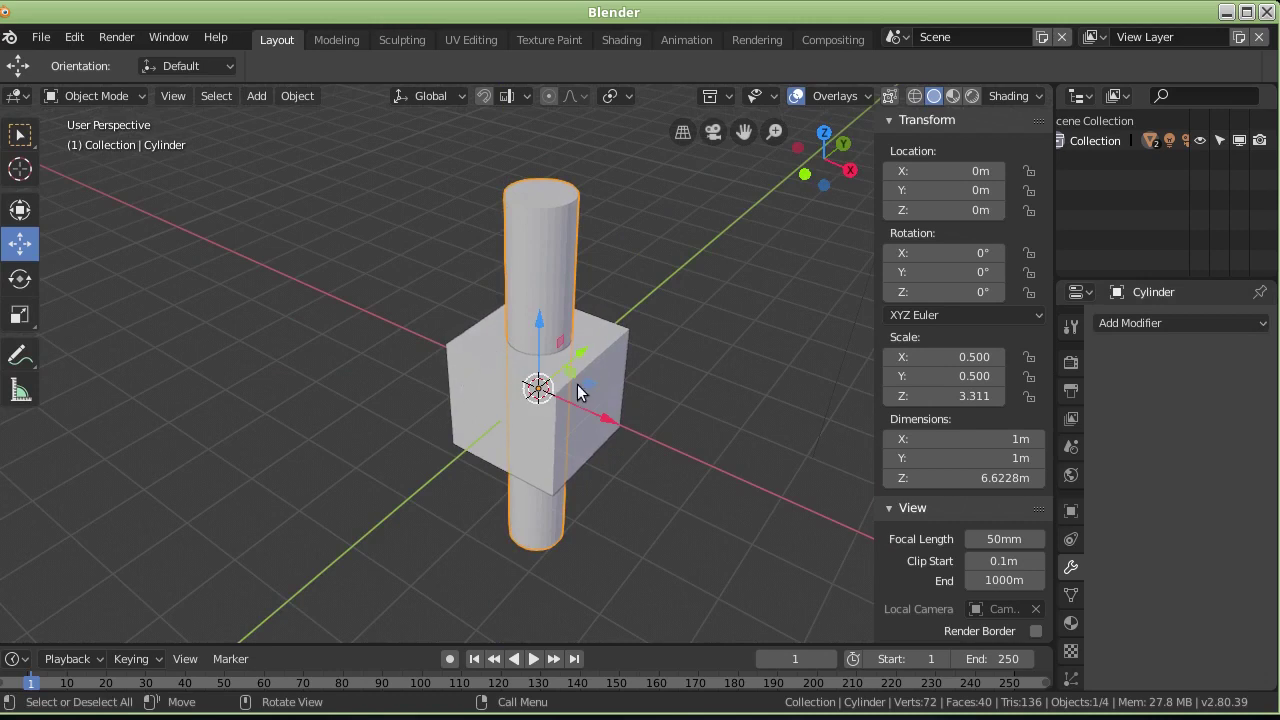
pyautogui.moveTo(645, 443)
pyautogui.mouseDown(button='middle')
pyautogui.moveTo(643, 320)
pyautogui.moveTo(588, 501)
pyautogui.moveTo(664, 382)
pyautogui.mouseUp(button='middle')
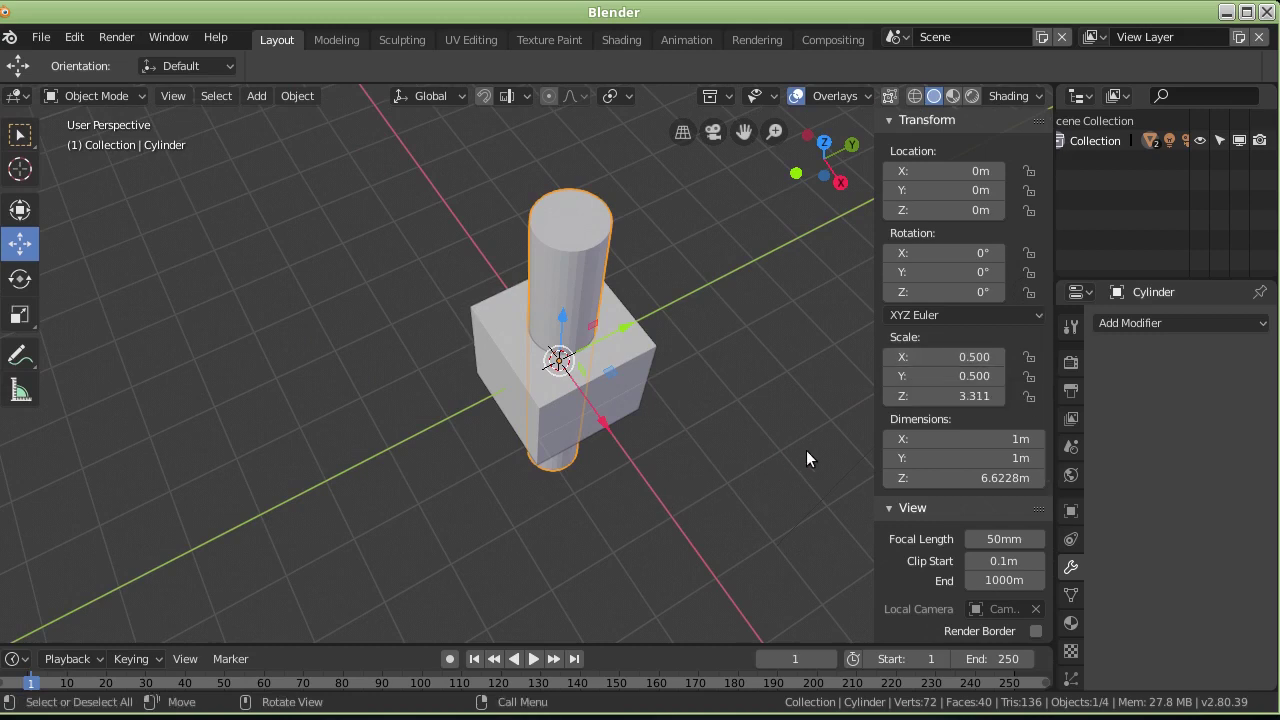
pyautogui.press('n')
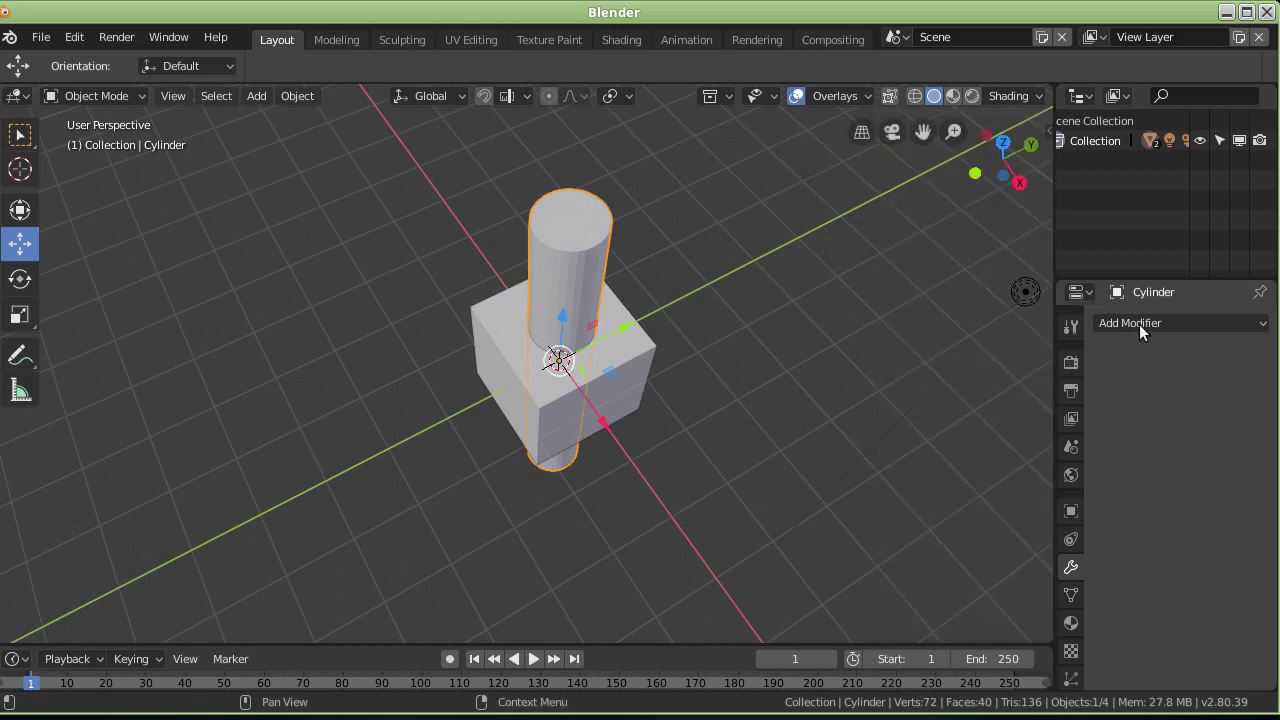
# Set the cube's Boolean to Difference with the cylinder as object and apply it.
pyautogui.click(490, 335)
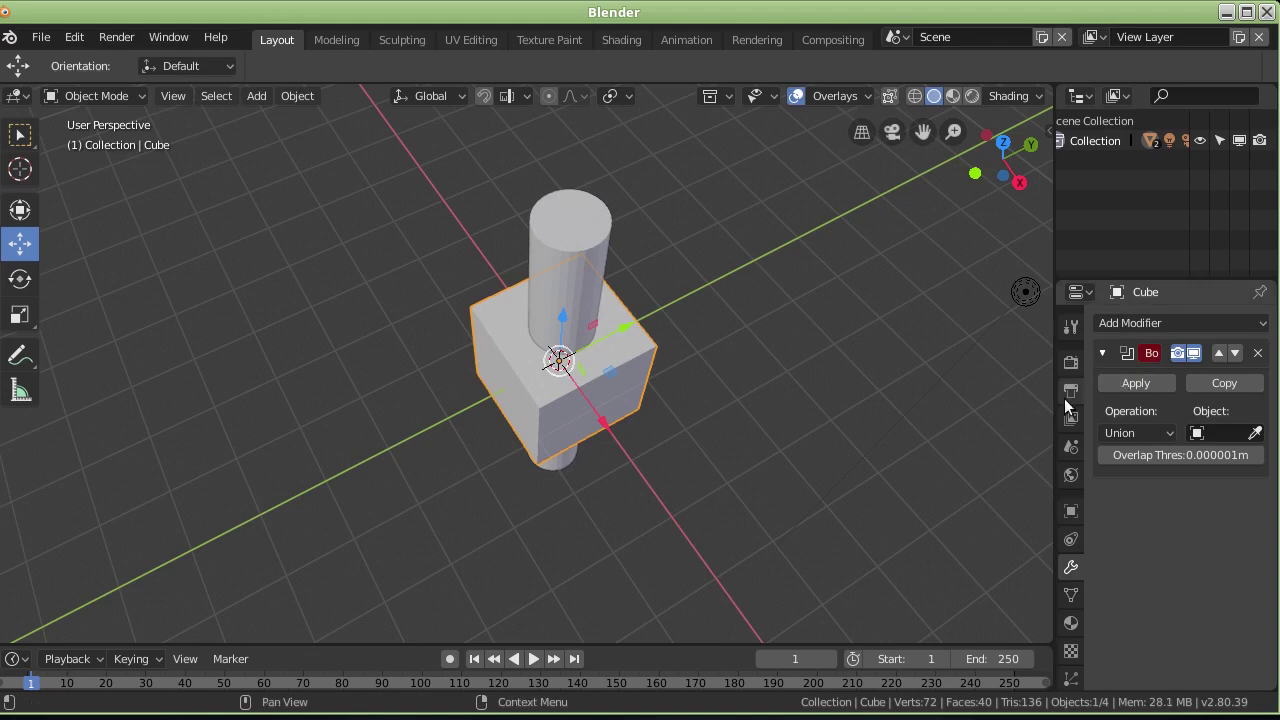
pyautogui.click(1166, 433)
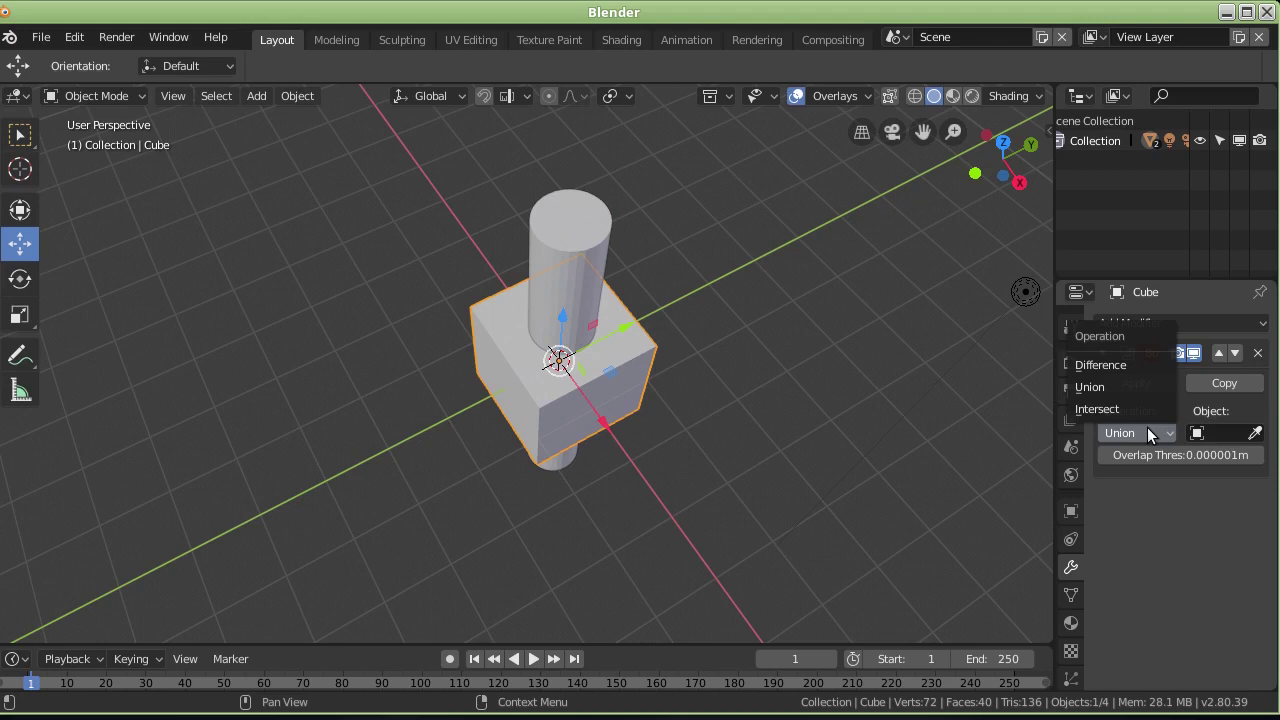
pyautogui.click(1128, 366)
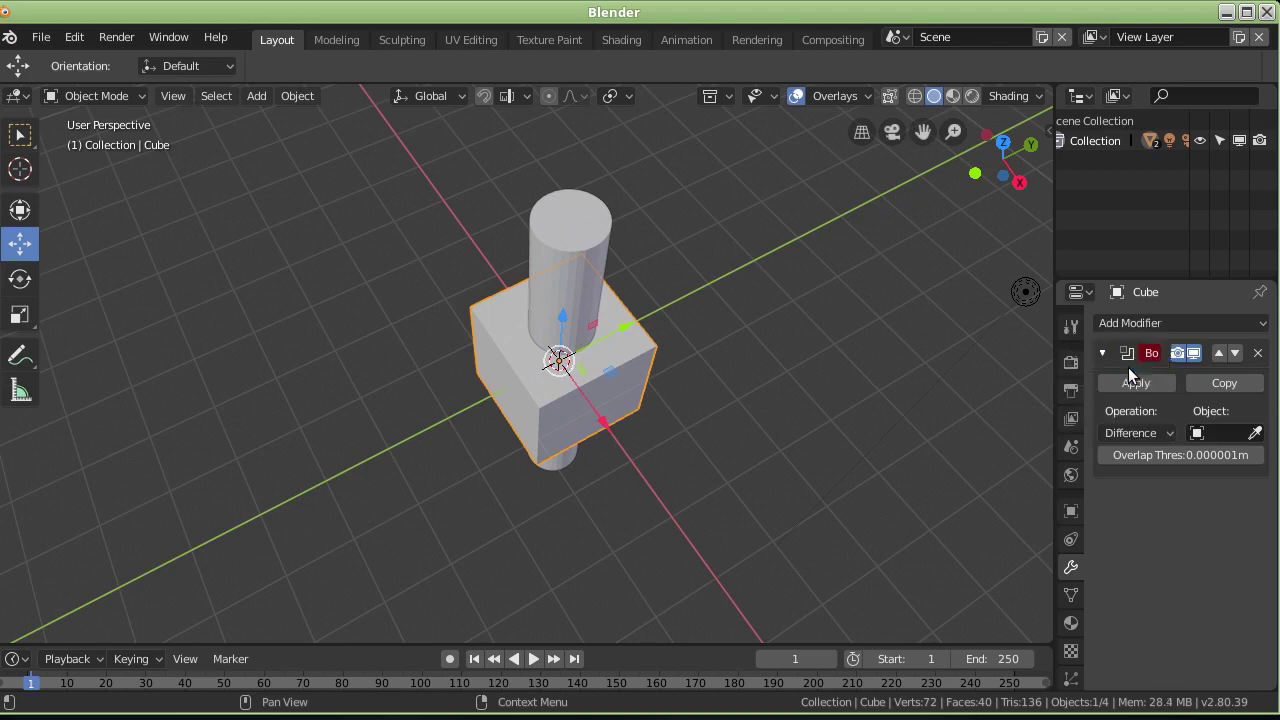
pyautogui.click(1256, 433)
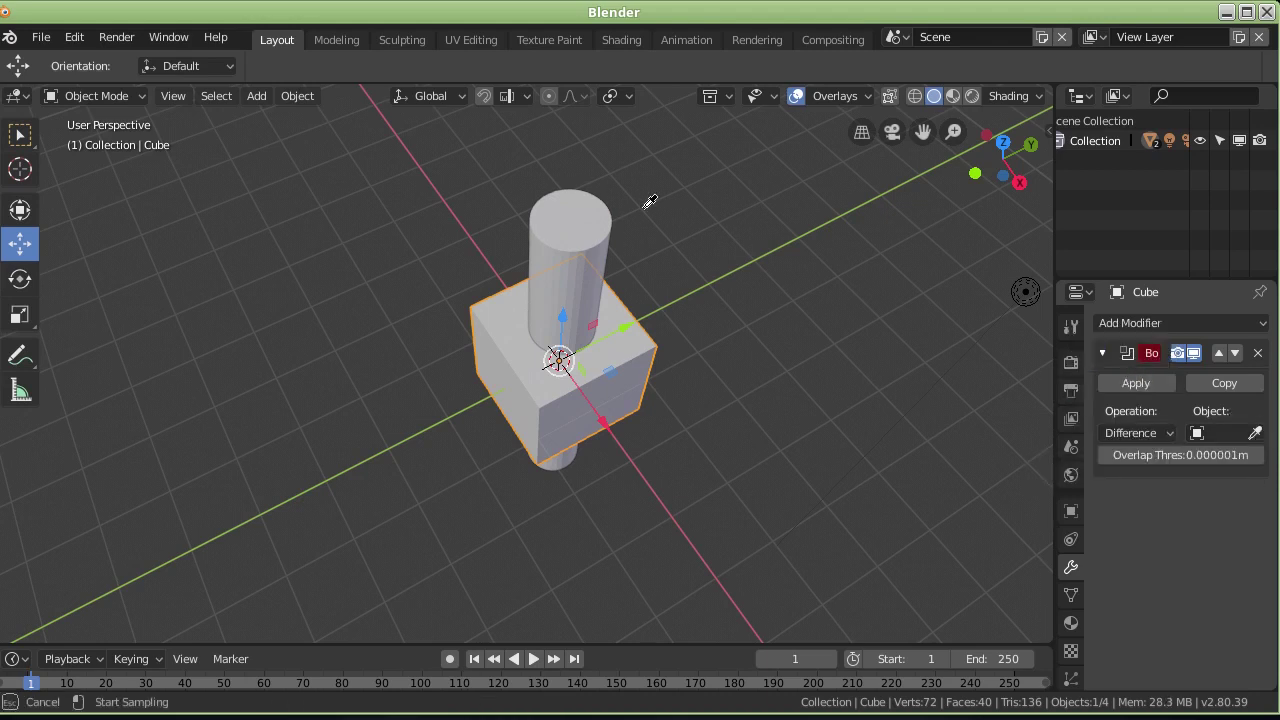
pyautogui.click(584, 213)
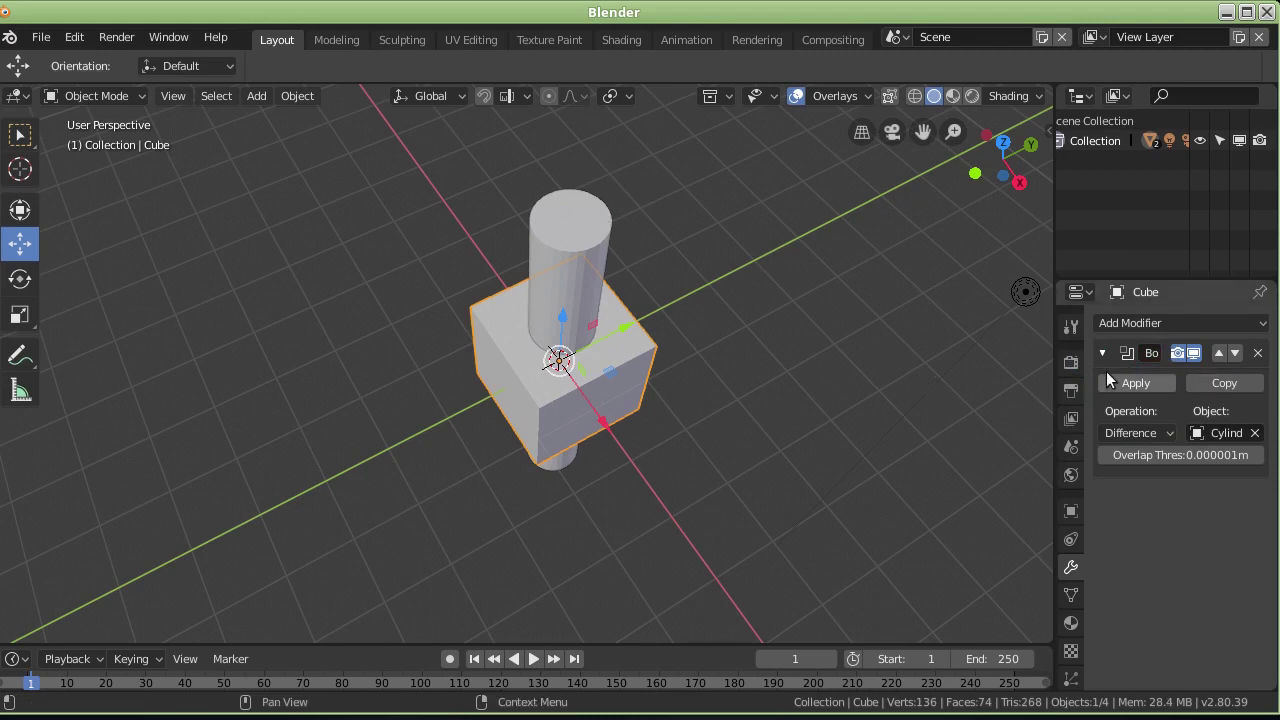
pyautogui.click(1138, 384)
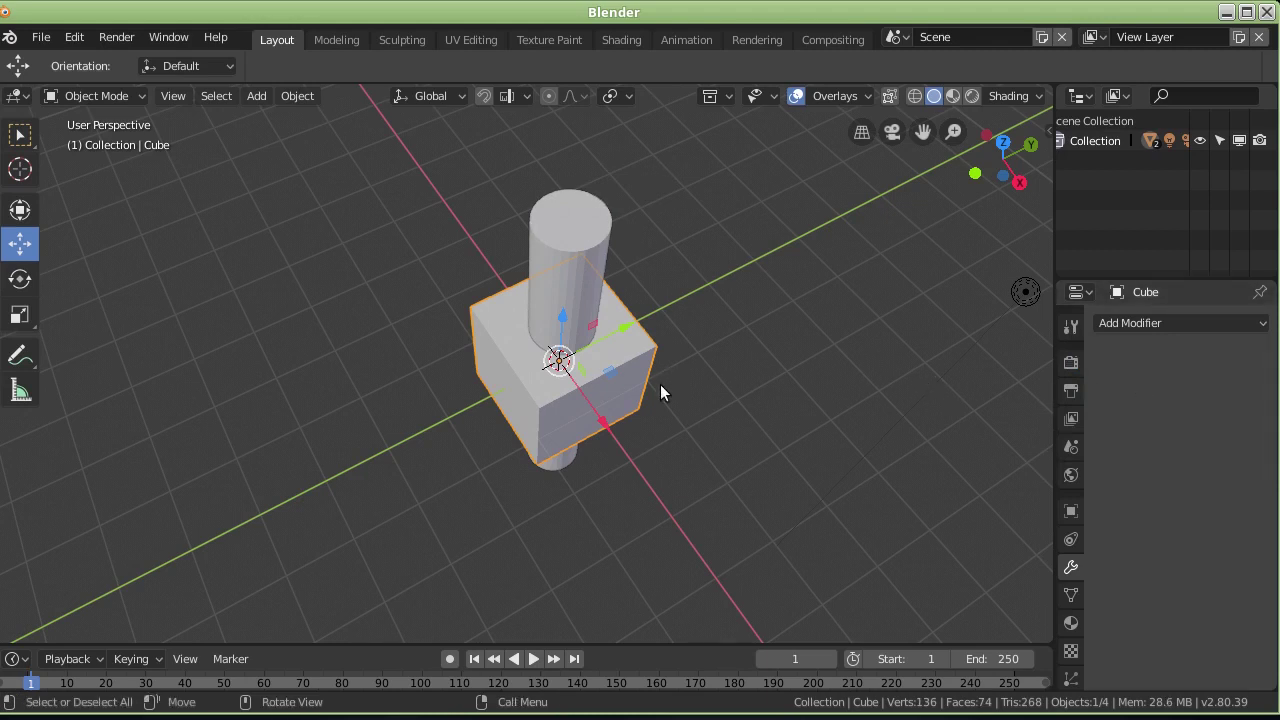
# Move the cube along Y away from the cylinder and orbit to inspect the scene.
pyautogui.press('g')
pyautogui.press('y')
pyautogui.click(694, 468)
pyautogui.moveTo(694, 468)
pyautogui.mouseDown(button='middle')
pyautogui.moveTo(752, 390)
pyautogui.moveTo(631, 488)
pyautogui.mouseUp(button='middle')
pyautogui.scroll(3, 631, 488)
pyautogui.moveTo(761, 487)
pyautogui.mouseDown(button='middle')
pyautogui.moveTo(694, 482)
pyautogui.moveTo(740, 399)
pyautogui.moveTo(692, 448)
pyautogui.moveTo(660, 457)
pyautogui.mouseUp(button='middle')
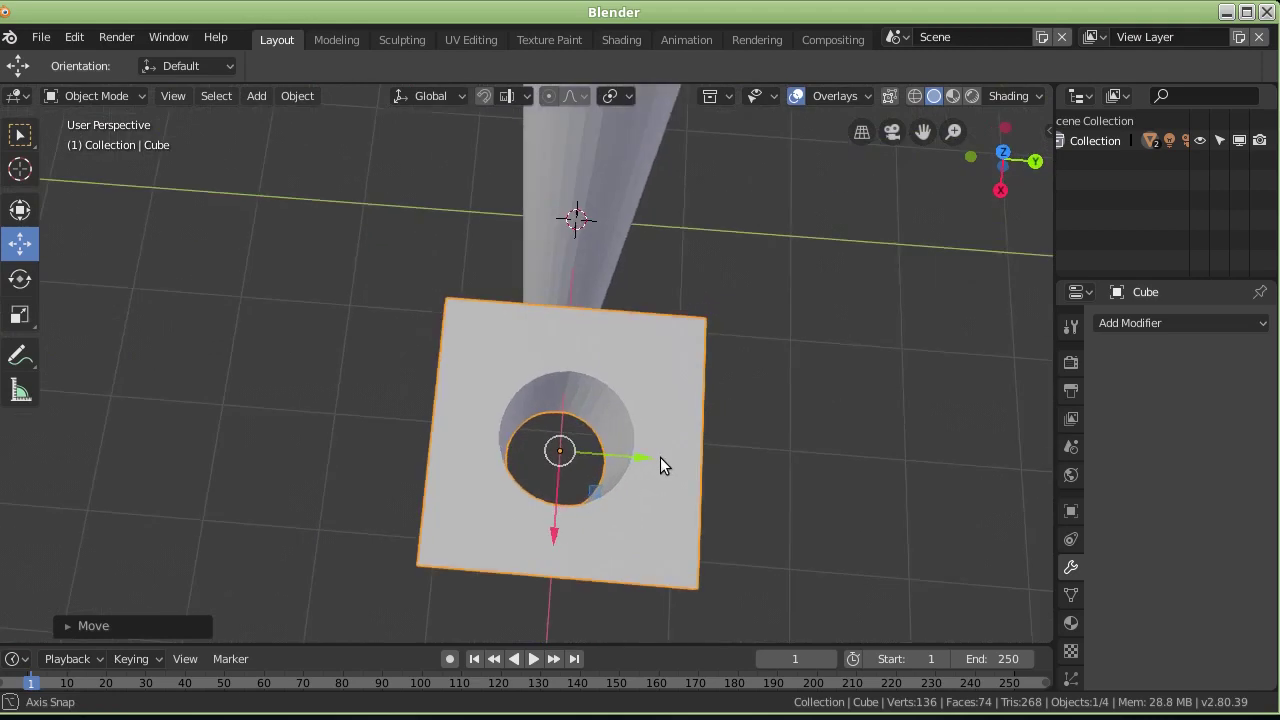
pyautogui.moveTo(725, 429)
pyautogui.mouseDown(button='middle')
pyautogui.moveTo(634, 451)
pyautogui.moveTo(552, 410)
pyautogui.moveTo(530, 276)
pyautogui.moveTo(545, 172)
pyautogui.moveTo(488, 341)
pyautogui.moveTo(508, 206)
pyautogui.mouseUp(button='middle')
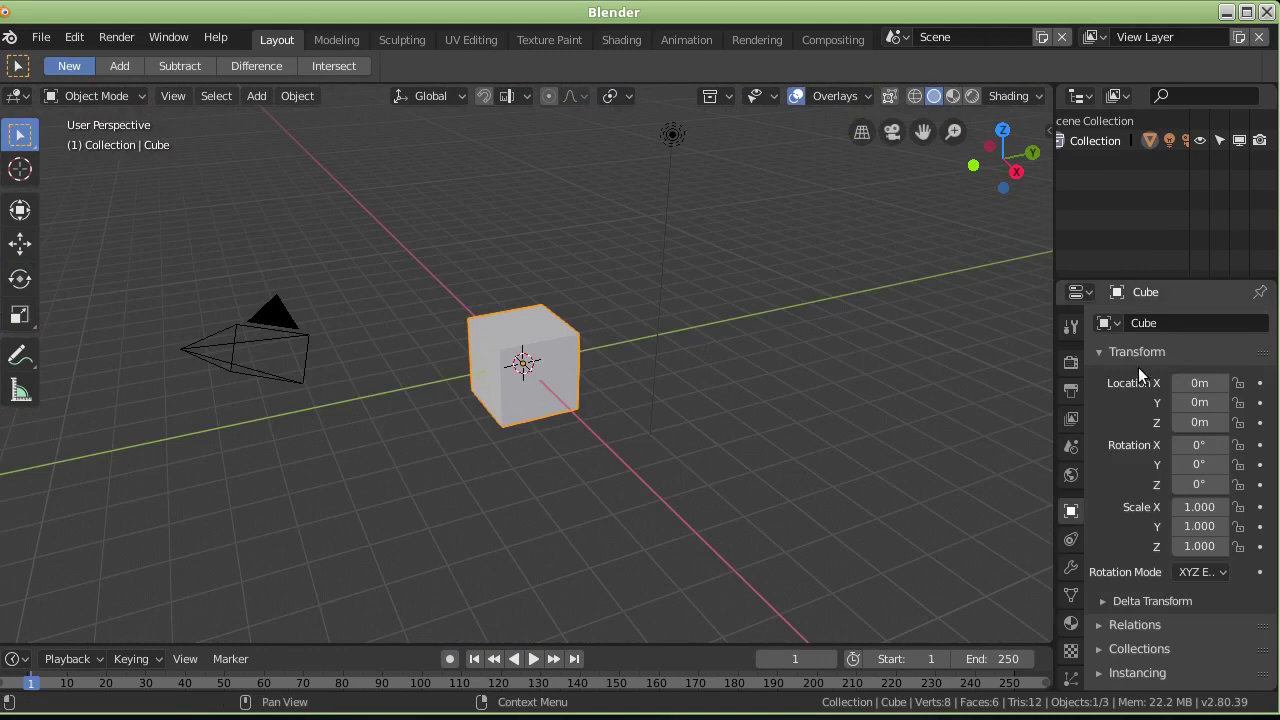
# Add a Bevel modifier to the default cube.
pyautogui.click(1070, 570)
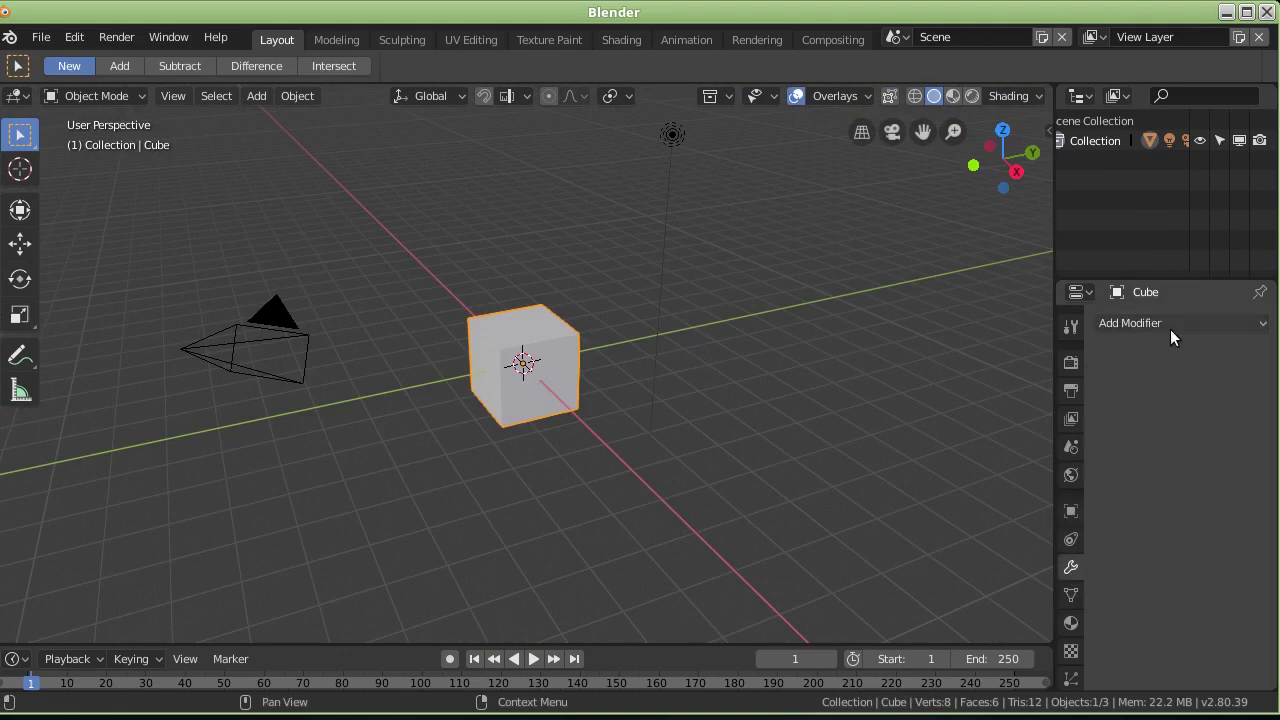
pyautogui.click(1173, 328)
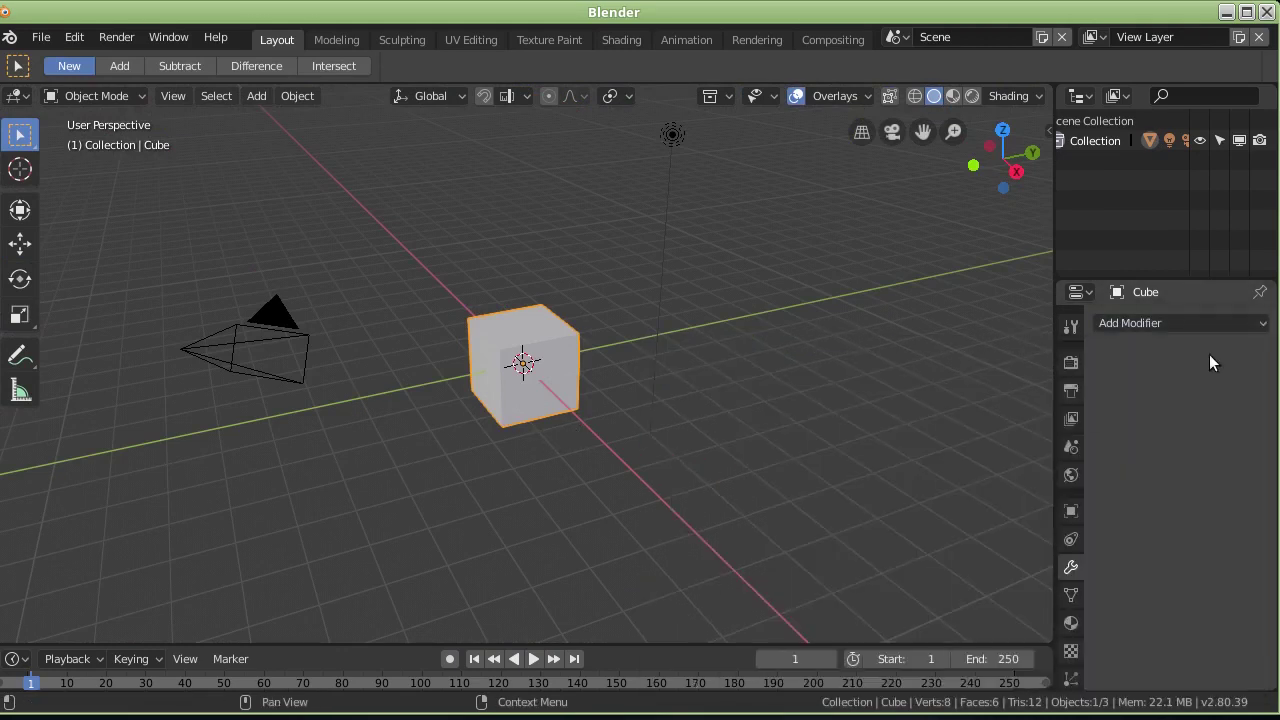
pyautogui.click(1200, 325)
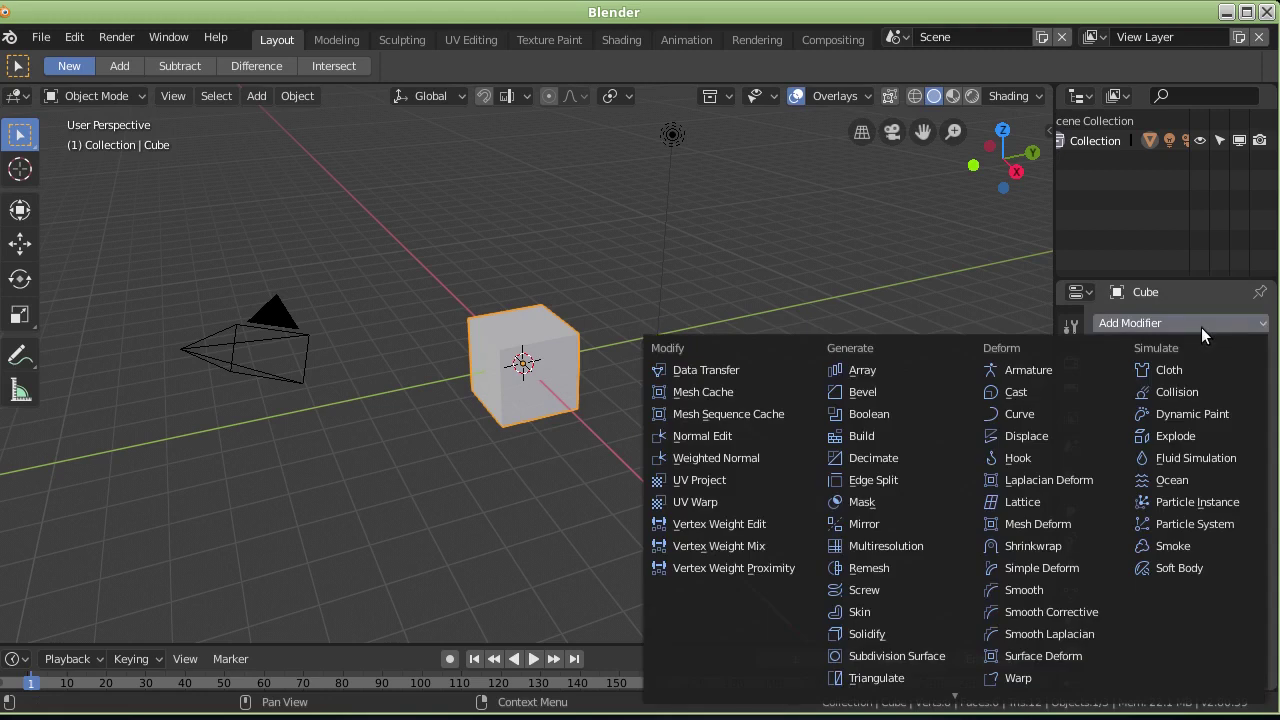
pyautogui.scroll(4, 537, 329)
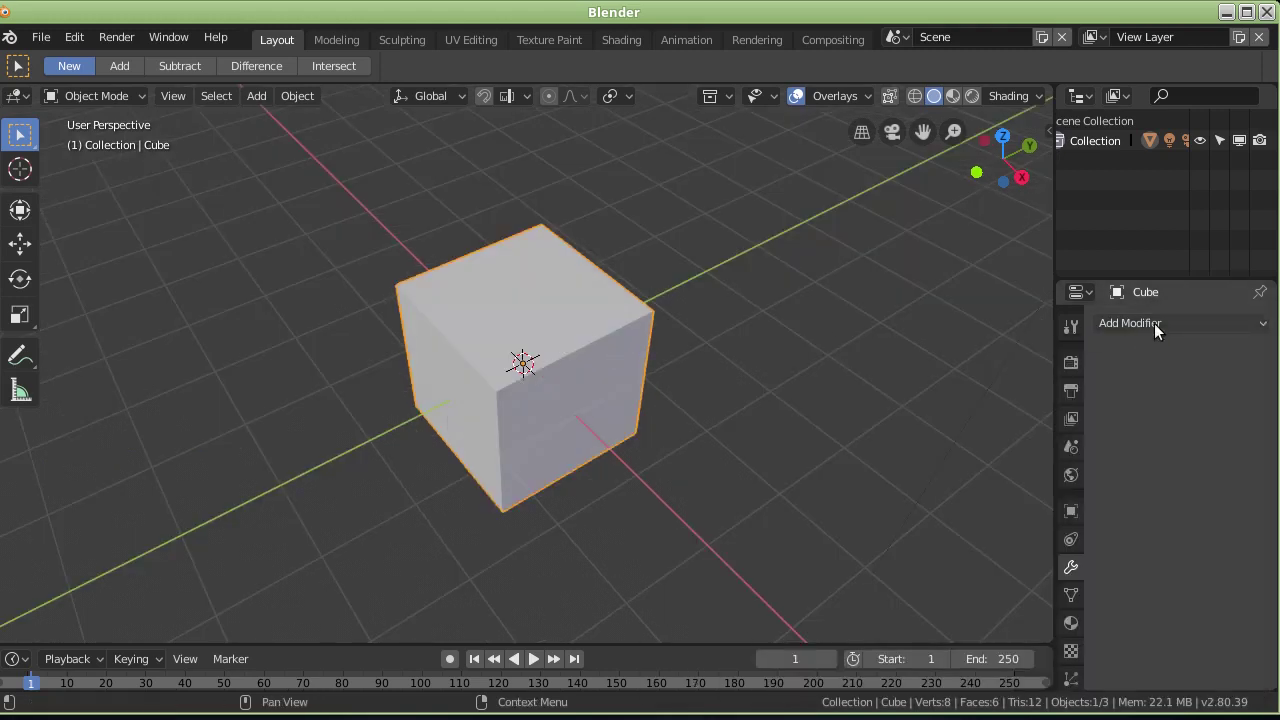
pyautogui.click(1154, 323)
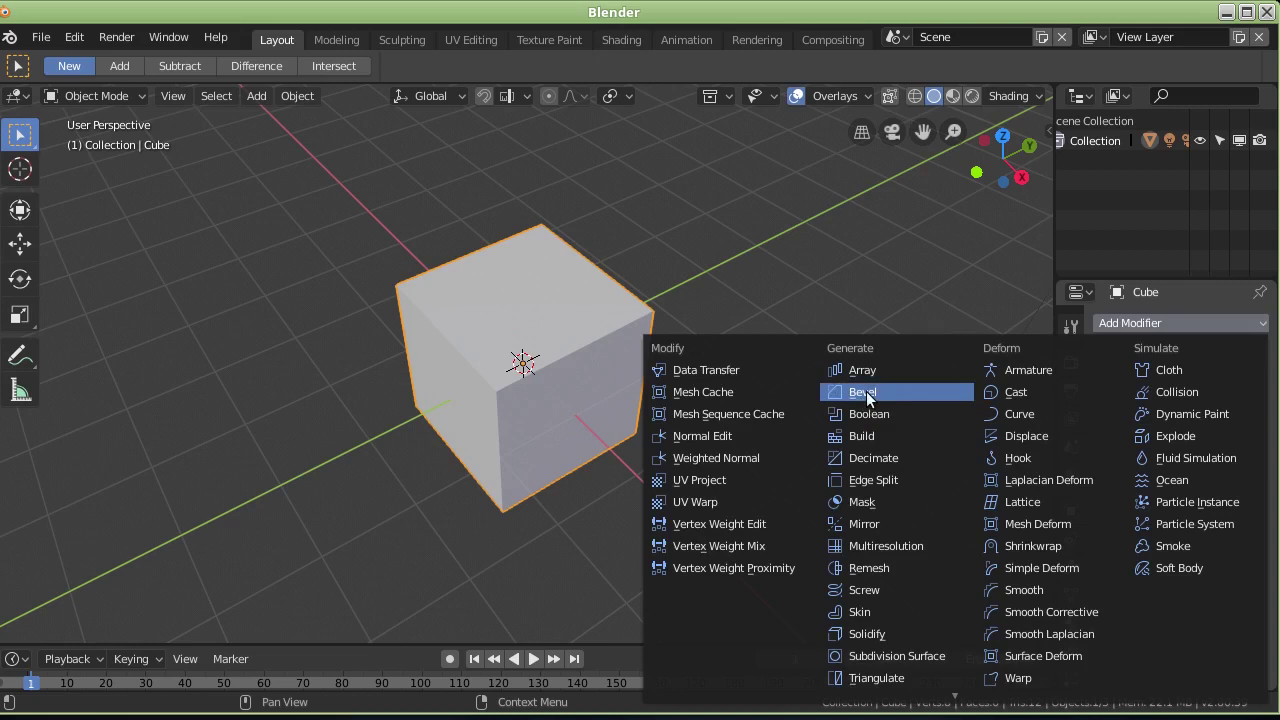
pyautogui.click(860, 392)
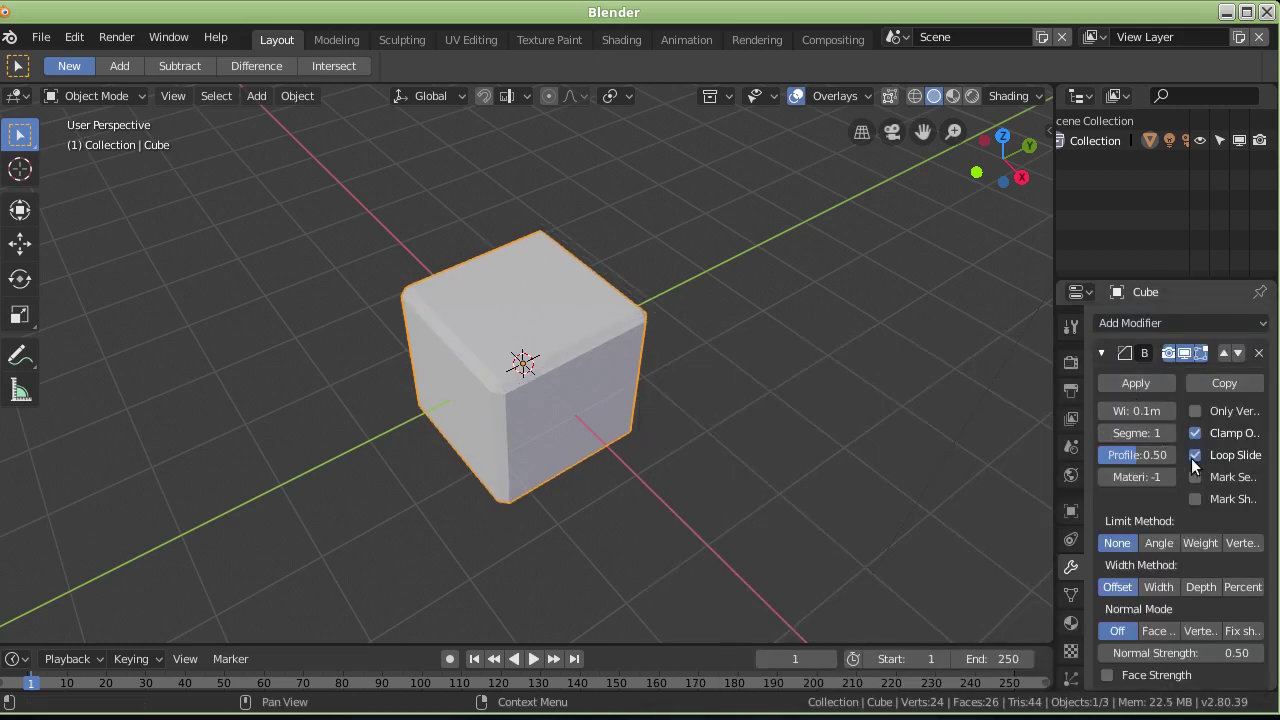
pyautogui.scroll(1, 548, 383)
pyautogui.moveTo(547, 383)
pyautogui.mouseDown(button='middle')
pyautogui.moveTo(682, 336)
pyautogui.moveTo(677, 273)
pyautogui.moveTo(680, 384)
pyautogui.moveTo(669, 335)
pyautogui.moveTo(580, 312)
pyautogui.moveTo(553, 376)
pyautogui.moveTo(570, 400)
pyautogui.mouseUp(button='middle')
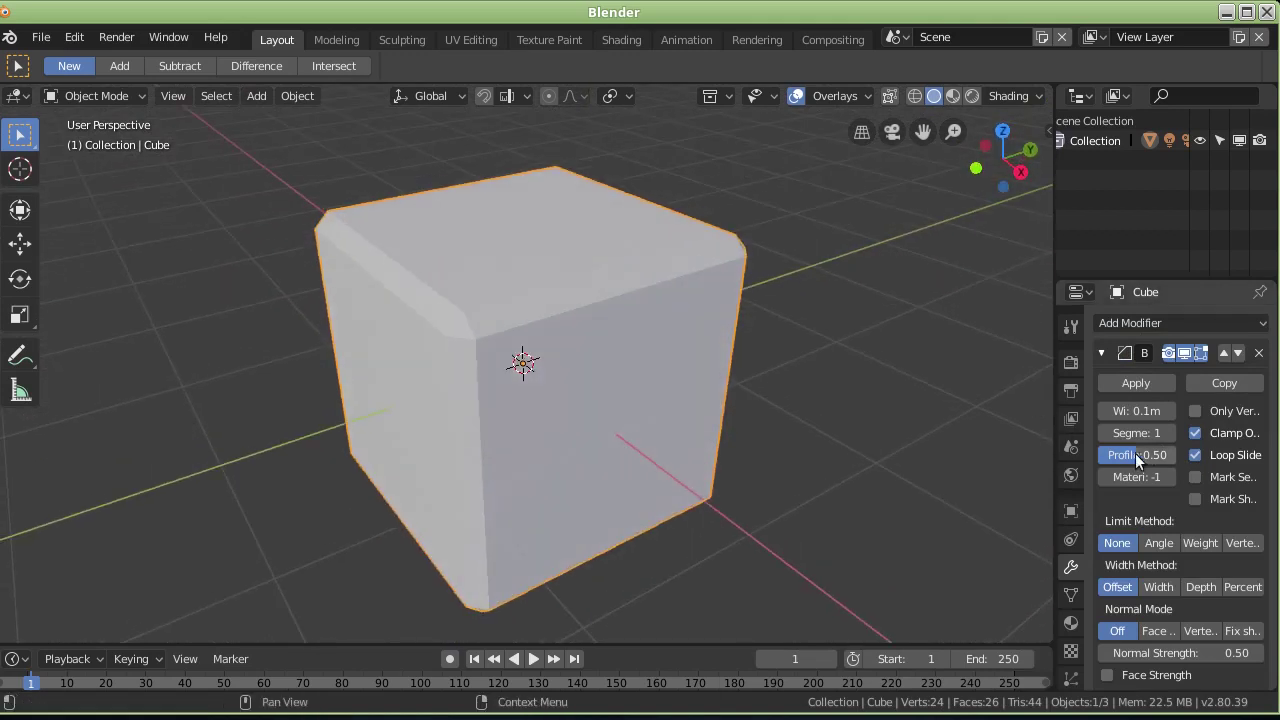
# Raise the bevel segments from 1 to 4.
pyautogui.click(1166, 434)
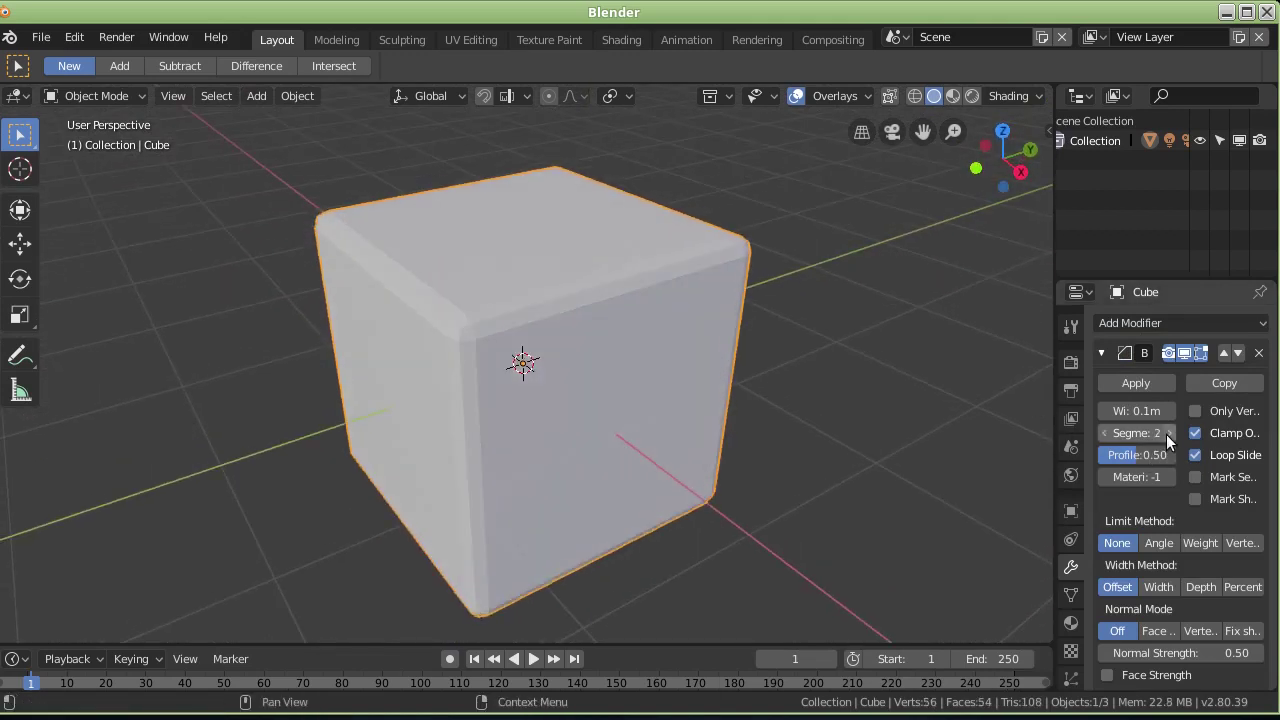
pyautogui.click(1166, 434)
pyautogui.moveTo(640, 432); pyautogui.dragTo(750, 376, button='middle')
pyautogui.scroll(3, 731, 220)
pyautogui.scroll(-3, 766, 240)
pyautogui.moveTo(766, 240); pyautogui.dragTo(762, 278, button='middle')
pyautogui.click(1168, 435)
# Adjust the bevel profile, settling on 0.13 for rounded corners.
pyautogui.moveTo(1138, 457)
pyautogui.mouseDown()
pyautogui.moveTo(1190, 457)
pyautogui.moveTo(1085, 448)
pyautogui.mouseUp()
pyautogui.scroll(1, 775, 243)
pyautogui.moveTo(772, 241)
pyautogui.mouseDown(button='middle')
pyautogui.moveTo(752, 207)
pyautogui.moveTo(750, 429)
pyautogui.moveTo(956, 463)
pyautogui.mouseUp(button='middle')
pyautogui.moveTo(1114, 456); pyautogui.dragTo(1040, 456)
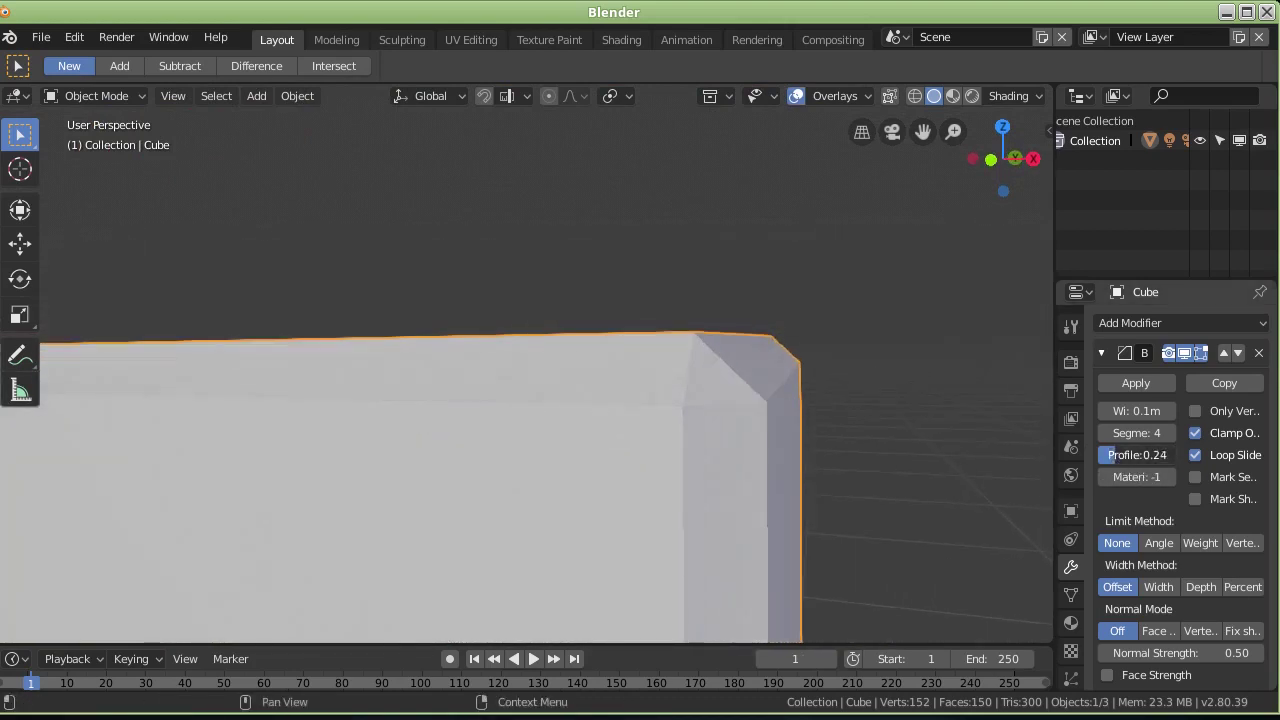
pyautogui.moveTo(1130, 455)
pyautogui.mouseDown()
pyautogui.moveTo(1190, 455)
pyautogui.moveTo(1140, 455)
pyautogui.mouseUp()
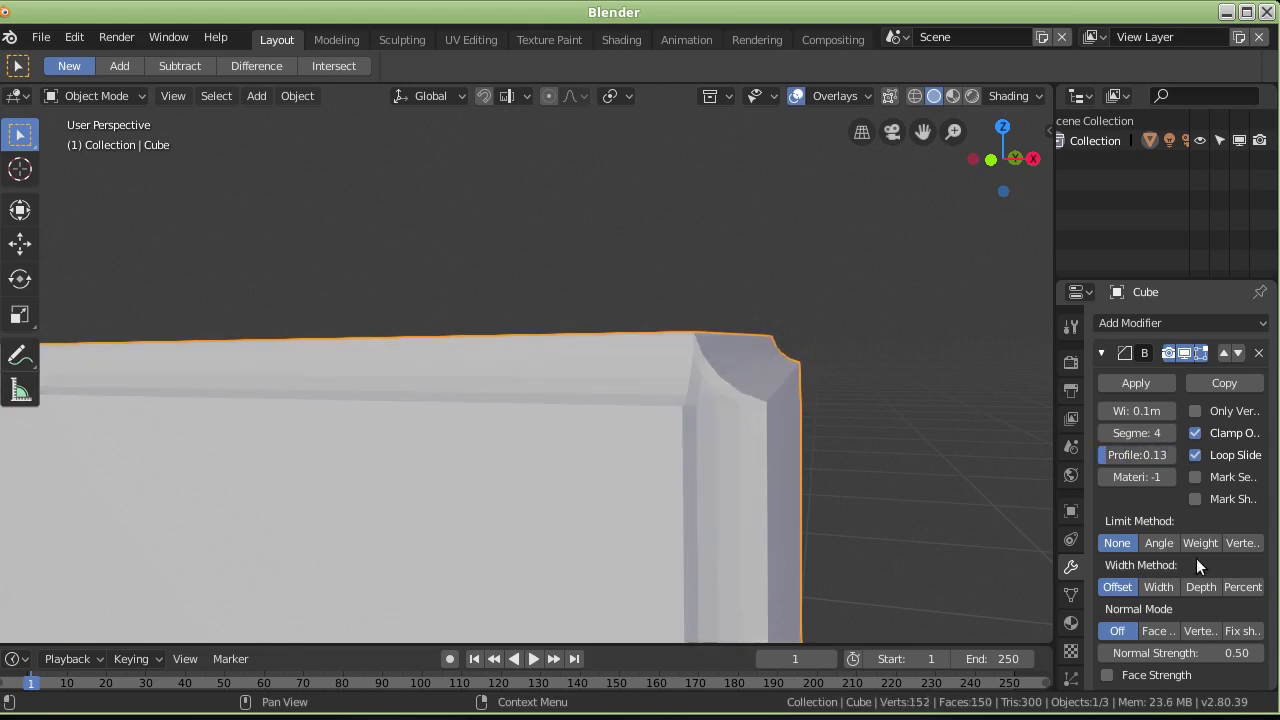
pyautogui.scroll(-1, 1218, 560)
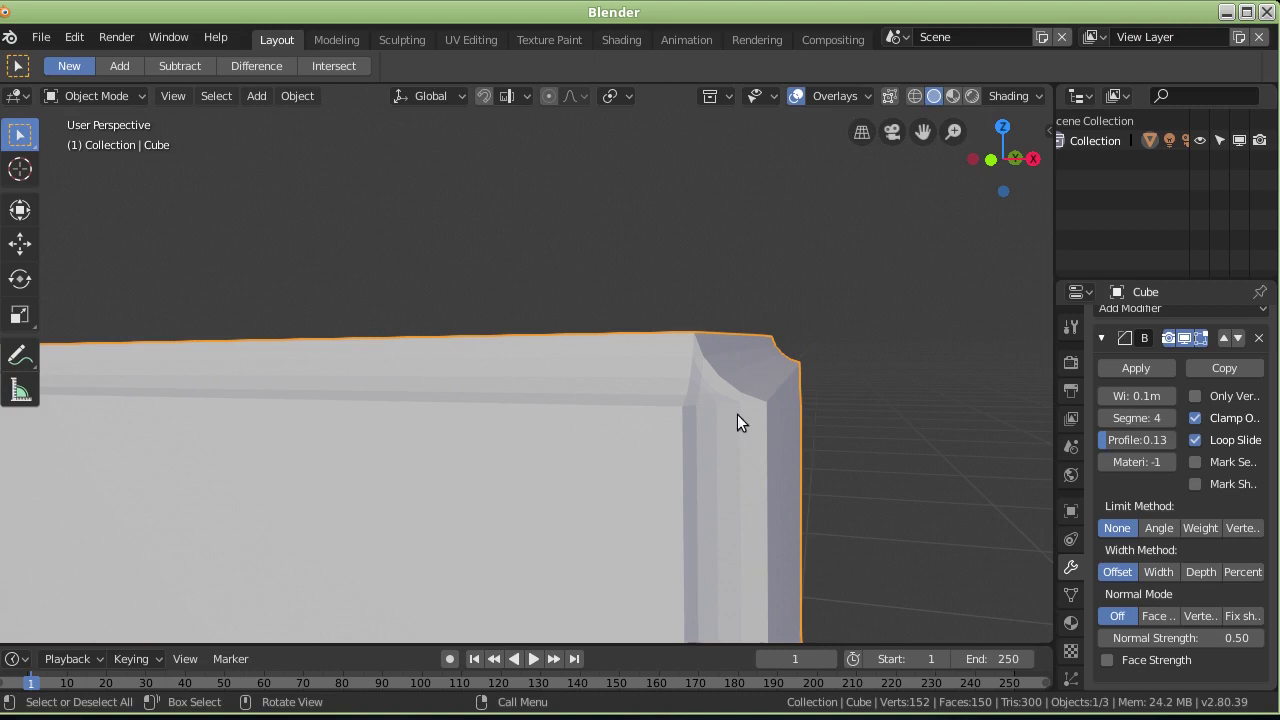
pyautogui.moveTo(734, 388)
pyautogui.mouseDown(button='middle')
pyautogui.moveTo(706, 395)
pyautogui.moveTo(706, 412)
pyautogui.mouseUp(button='middle')
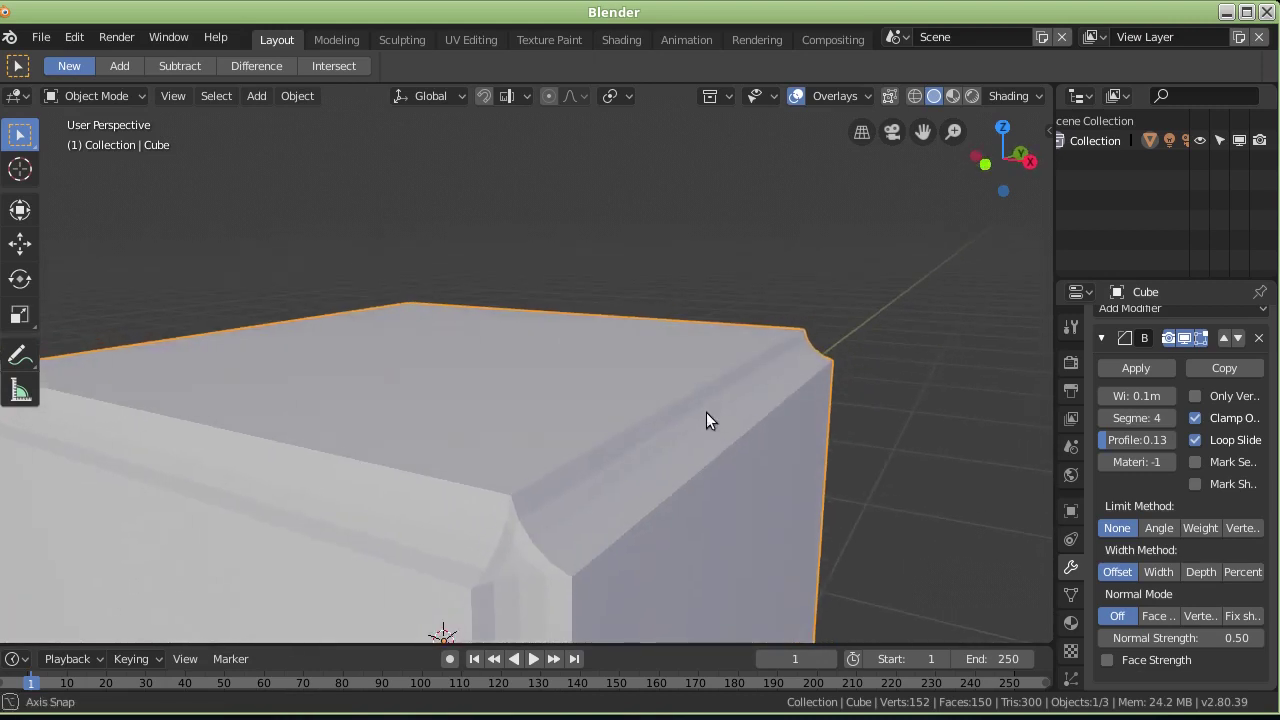
# Apply the Bevel modifier and inspect the bevelled edges in Edit Mode.
pyautogui.click(1160, 366)
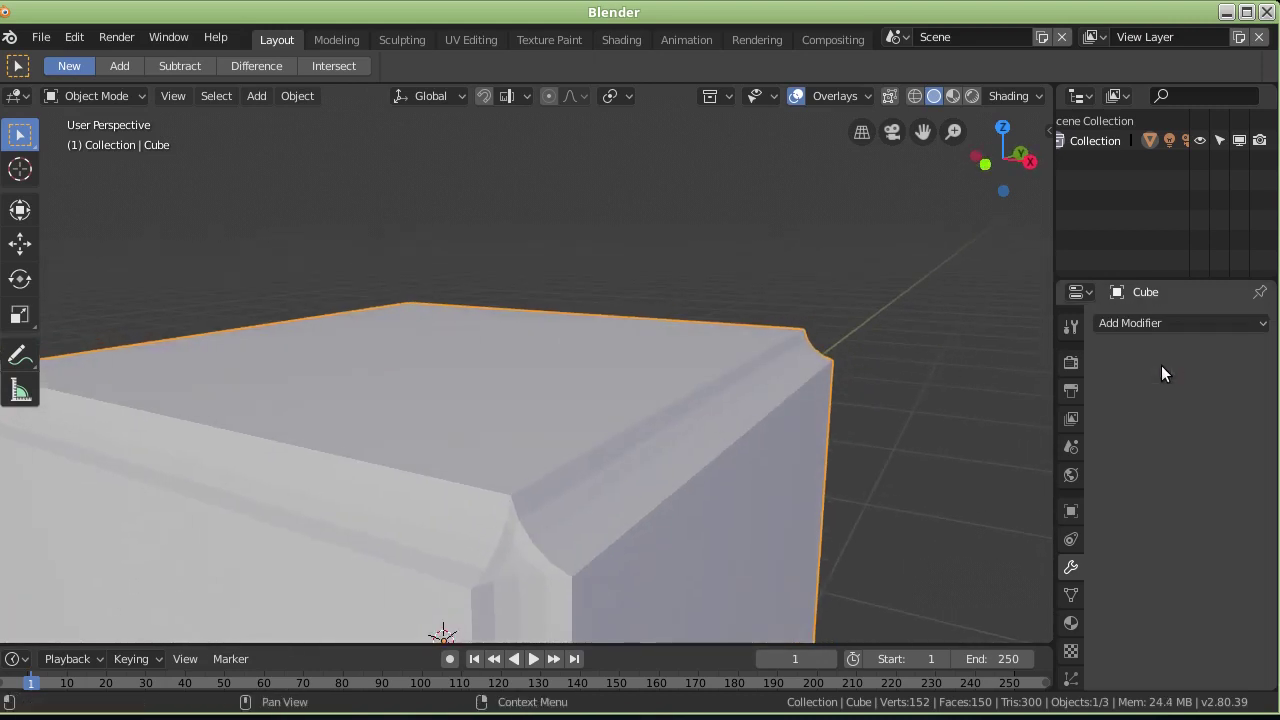
pyautogui.scroll(-5, 700, 480)
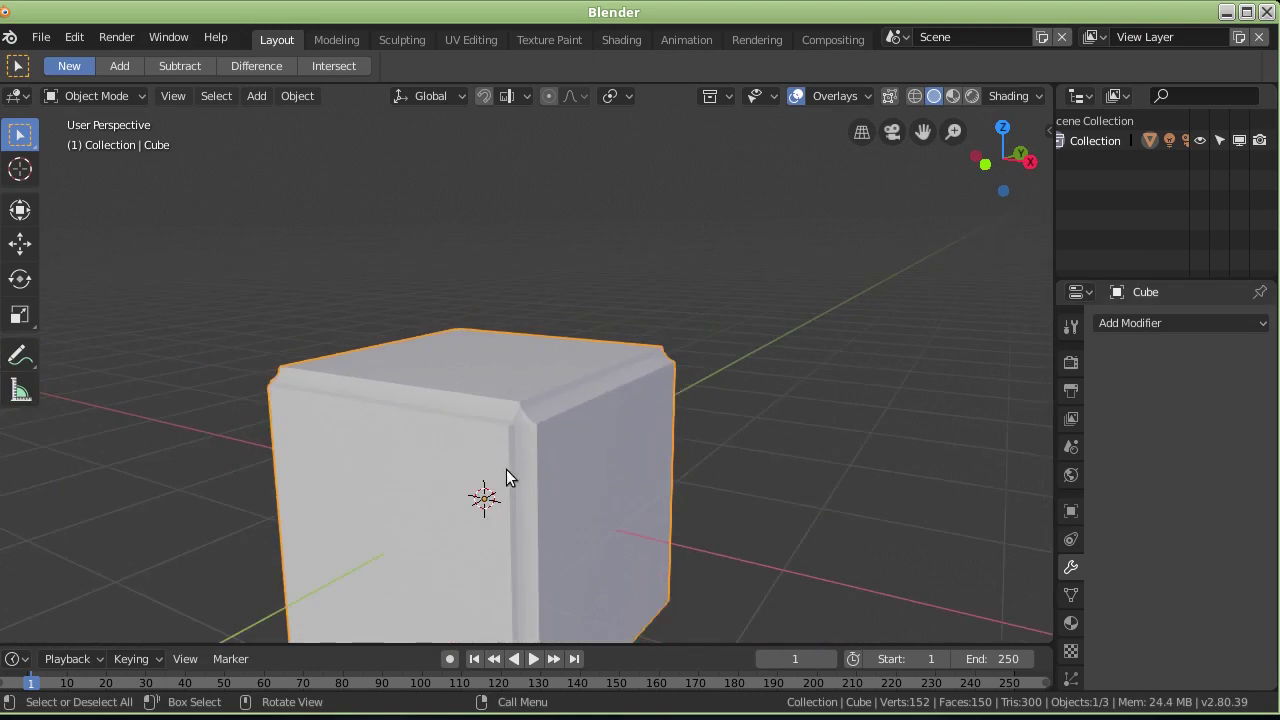
pyautogui.moveTo(502, 470); pyautogui.dragTo(668, 461, button='middle')
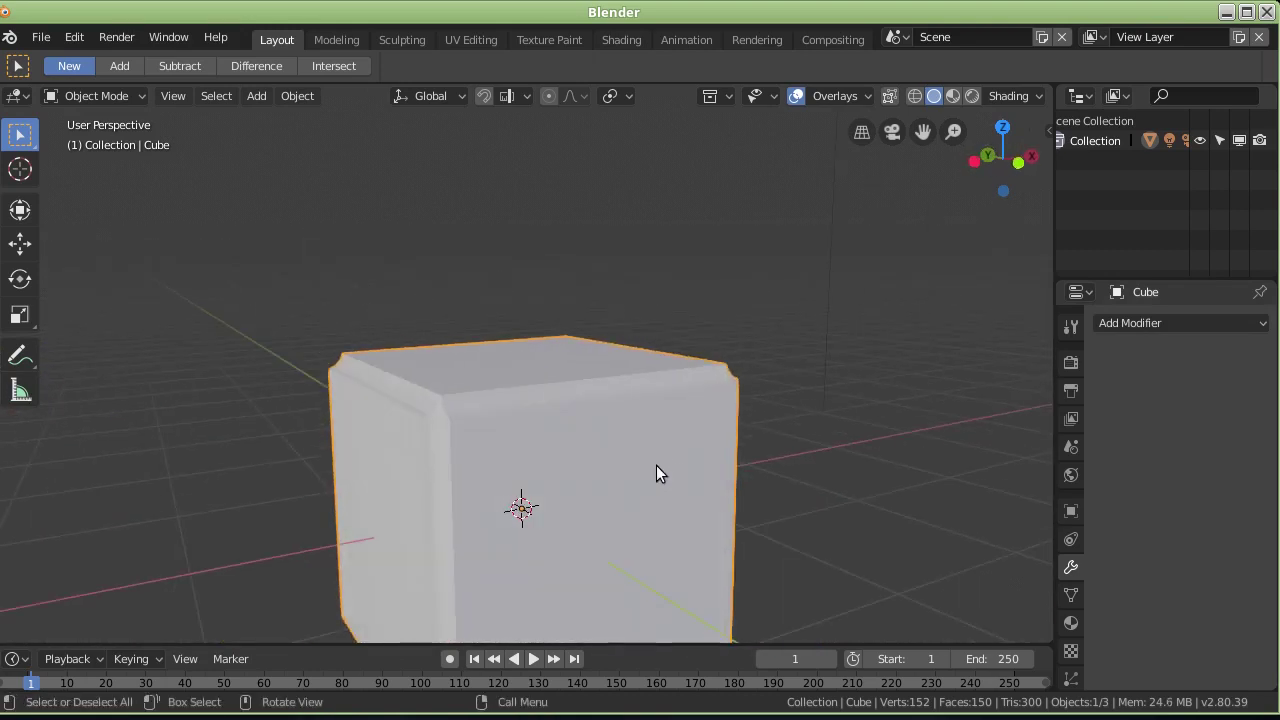
pyautogui.press('Tab')
pyautogui.moveTo(654, 449)
pyautogui.mouseDown(button='middle')
pyautogui.moveTo(480, 466)
pyautogui.moveTo(486, 486)
pyautogui.mouseUp(button='middle')
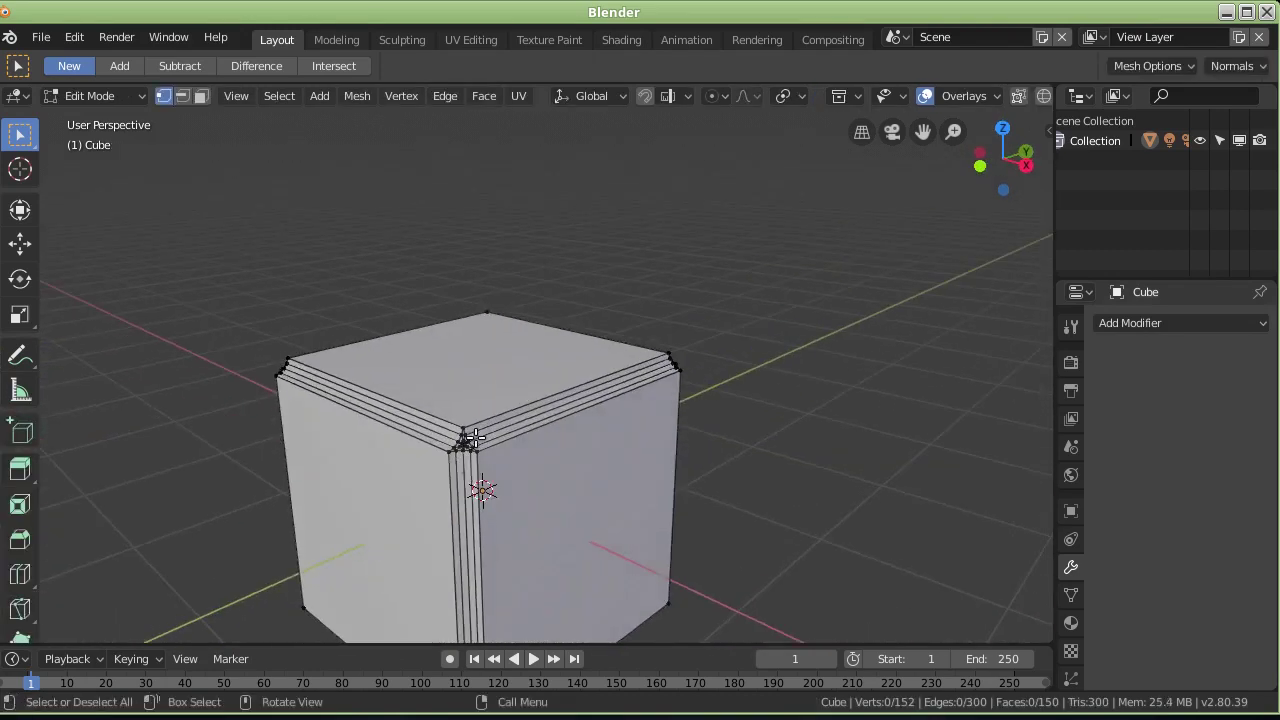
pyautogui.scroll(2, 488, 482)
pyautogui.moveTo(718, 428); pyautogui.dragTo(443, 434, button='middle')
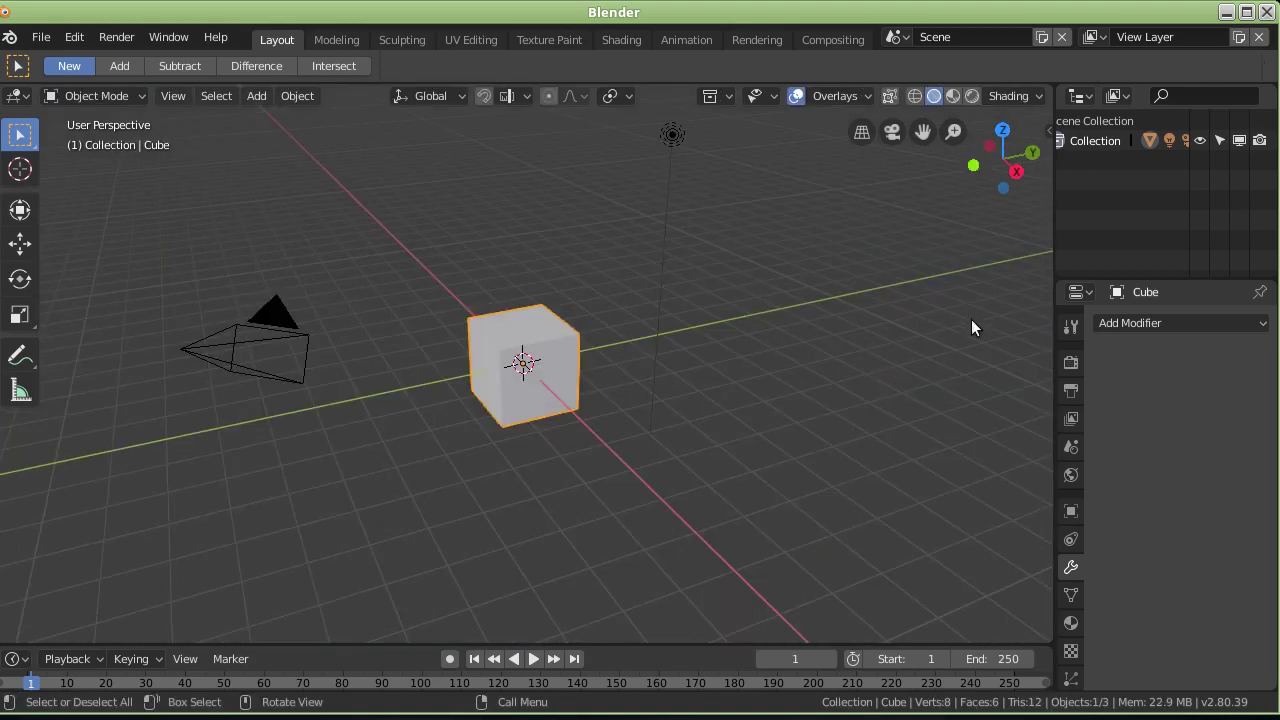
# Add a Catmull-Clark Subdivision Surface modifier to the cube (View 1, Render 2).
pyautogui.click(1155, 324)
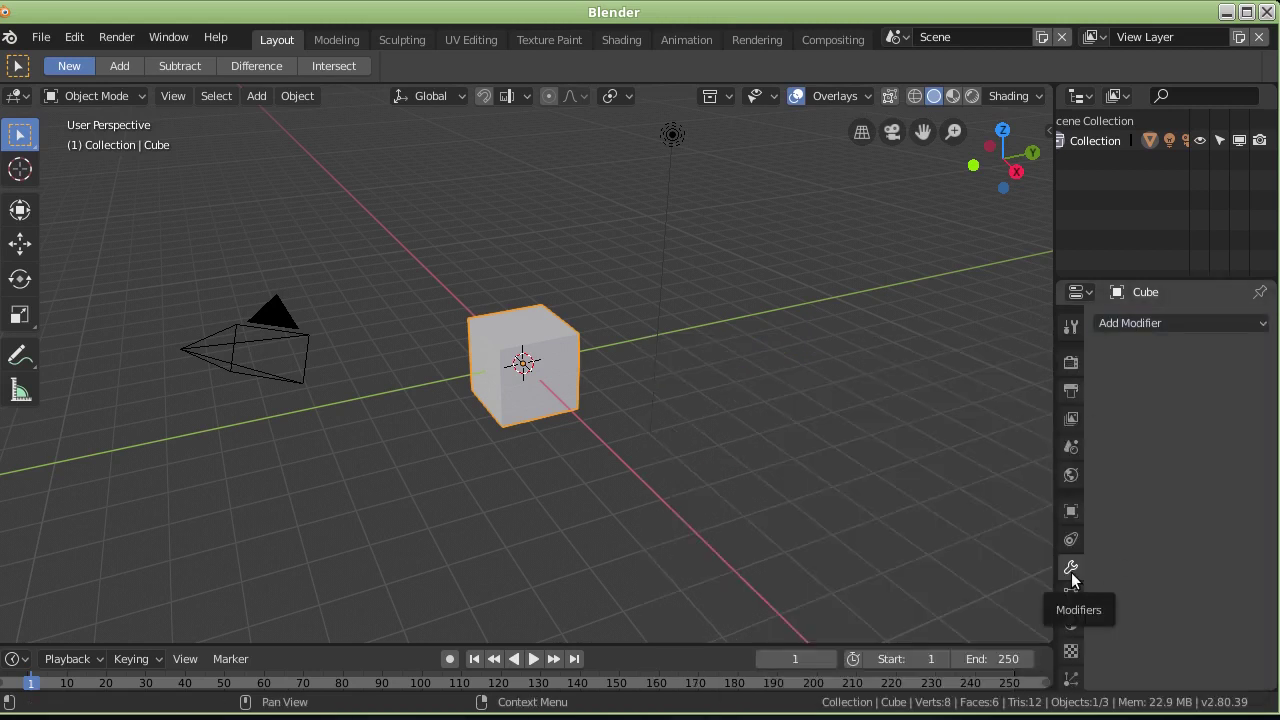
pyautogui.click(1200, 319)
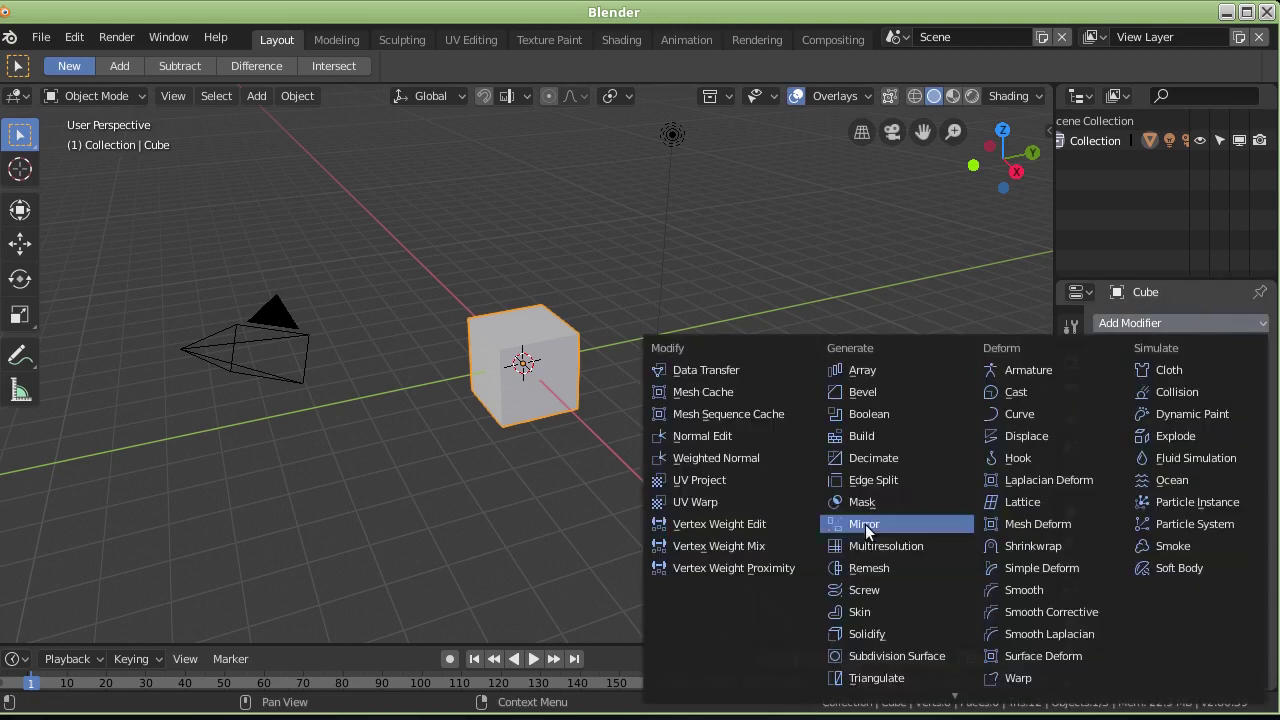
pyautogui.click(915, 658)
pyautogui.moveTo(589, 398)
pyautogui.mouseDown(button='middle')
pyautogui.moveTo(682, 385)
pyautogui.moveTo(620, 378)
pyautogui.moveTo(698, 312)
pyautogui.moveTo(627, 393)
pyautogui.moveTo(387, 396)
pyautogui.moveTo(680, 400)
pyautogui.mouseUp(button='middle')
pyautogui.scroll(3, 594, 389)
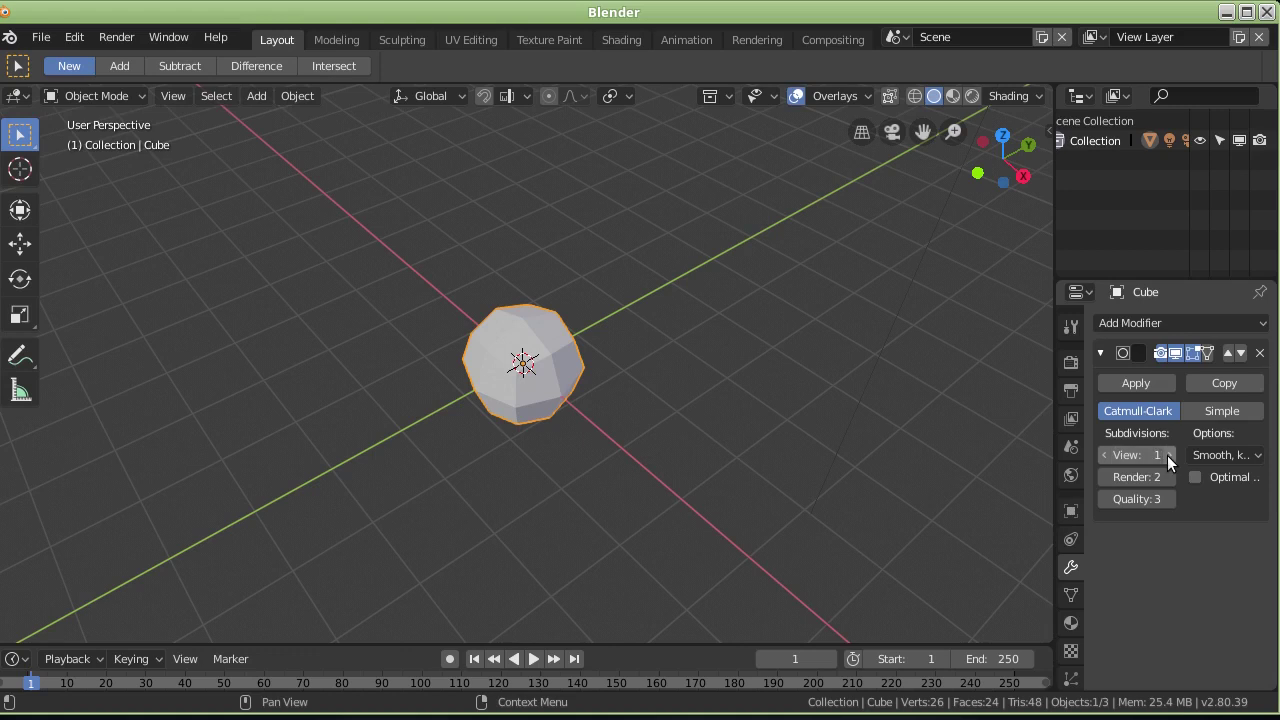
# Raise the viewport subdivision level to 2 and inspect the rounded sphere.
pyautogui.click(1169, 455)
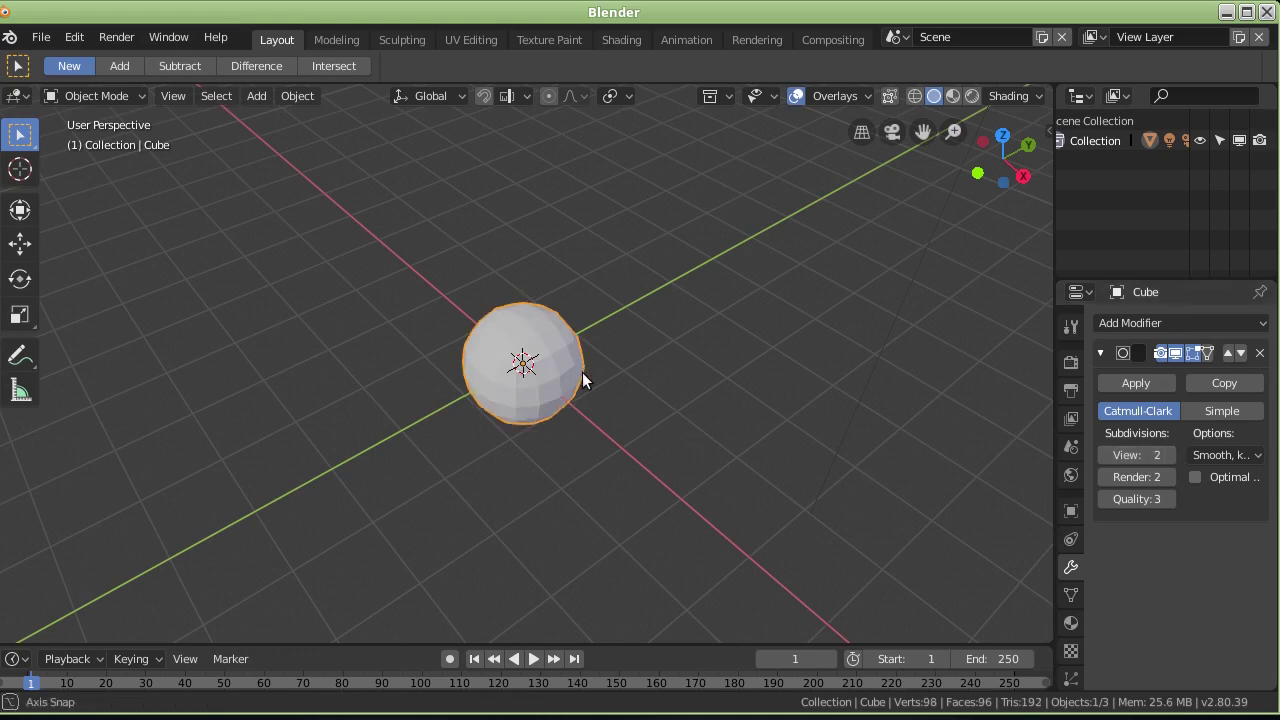
pyautogui.moveTo(581, 372); pyautogui.dragTo(1074, 437, button='middle')
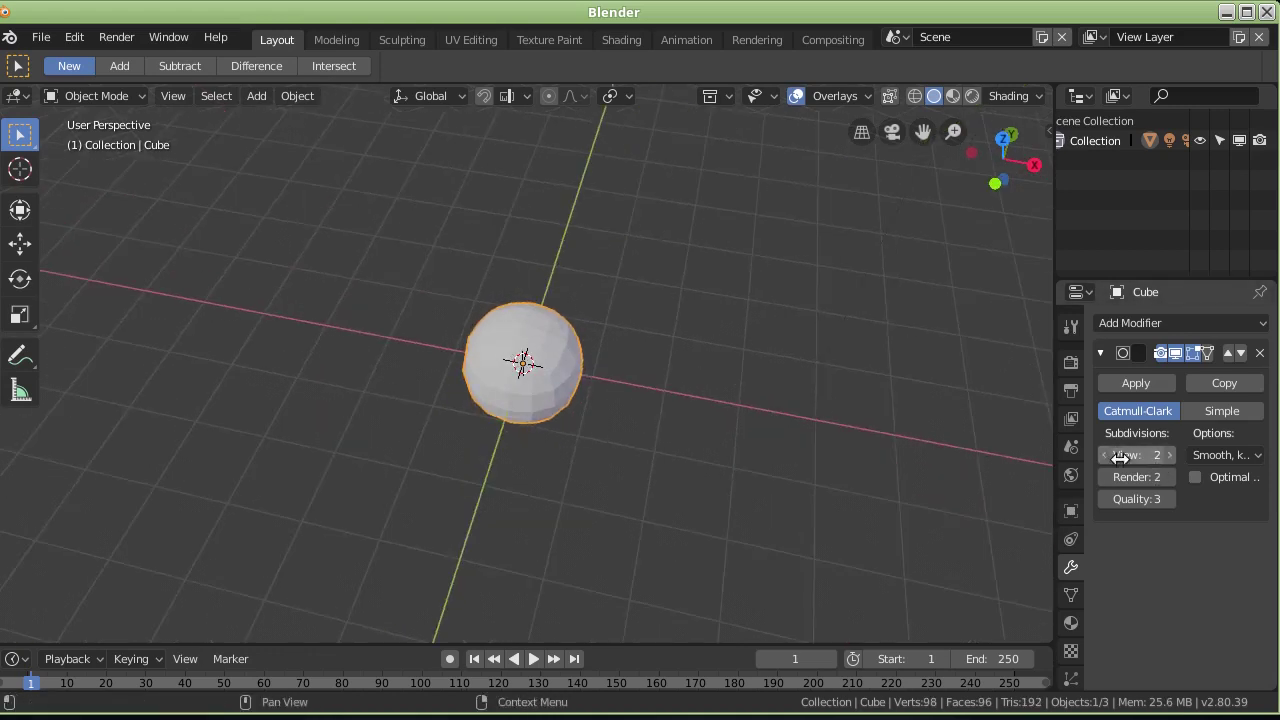
pyautogui.moveTo(592, 390)
pyautogui.mouseDown(button='middle')
pyautogui.moveTo(772, 345)
pyautogui.moveTo(586, 383)
pyautogui.mouseUp(button='middle')
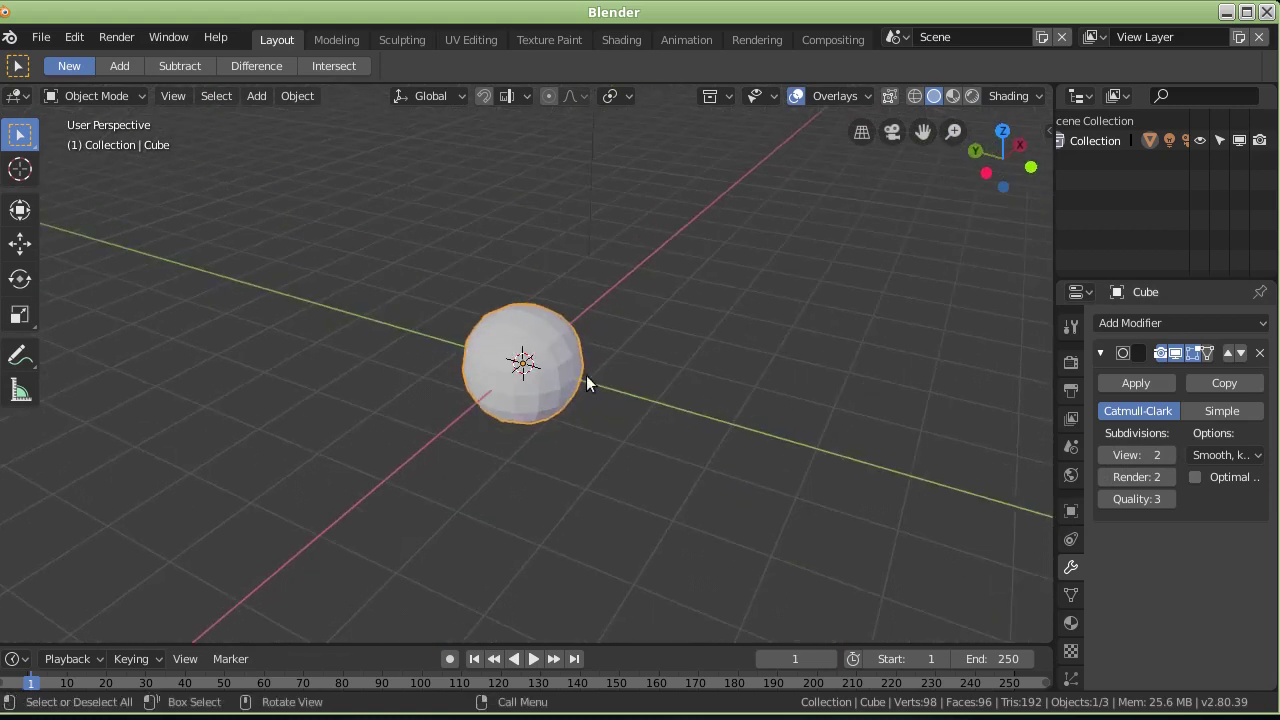
pyautogui.scroll(3, 590, 365)
pyautogui.moveTo(582, 339); pyautogui.dragTo(416, 344, button='middle')
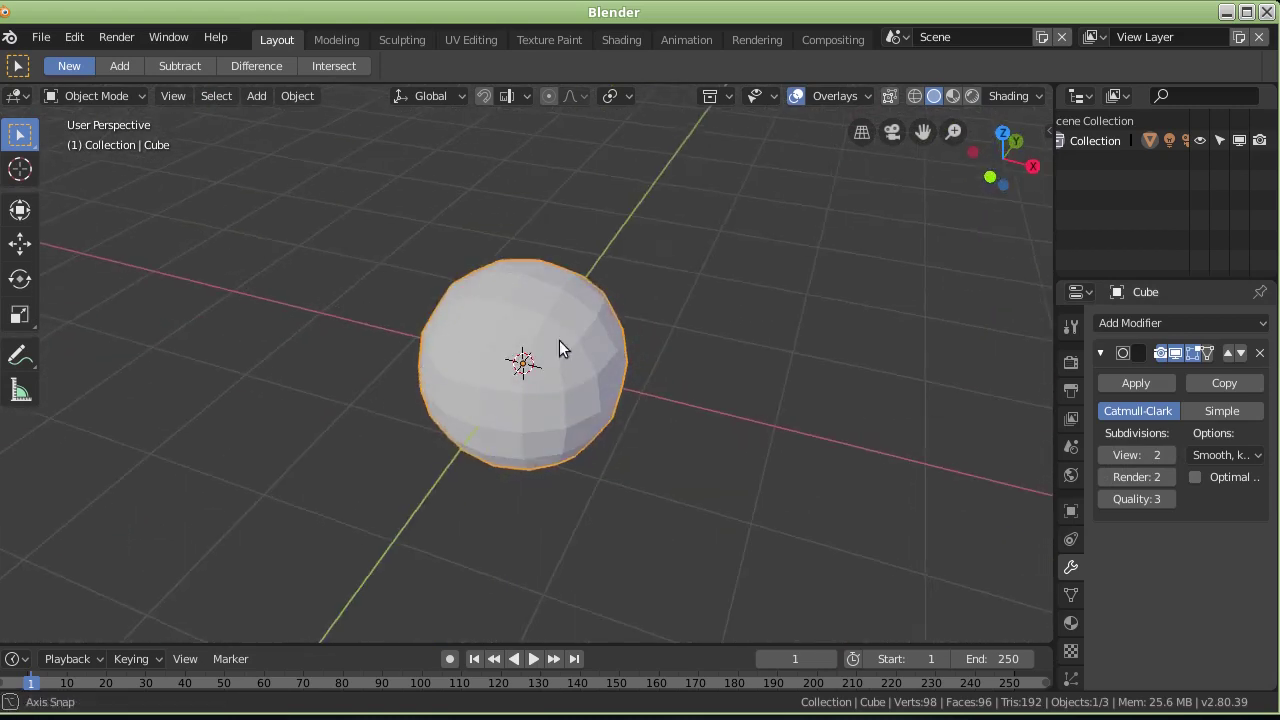
pyautogui.moveTo(615, 340); pyautogui.dragTo(1047, 377, button='middle')
# Set View and Render subdivisions to 4 and apply the Subdivision Surface modifier.
pyautogui.click(1168, 456)
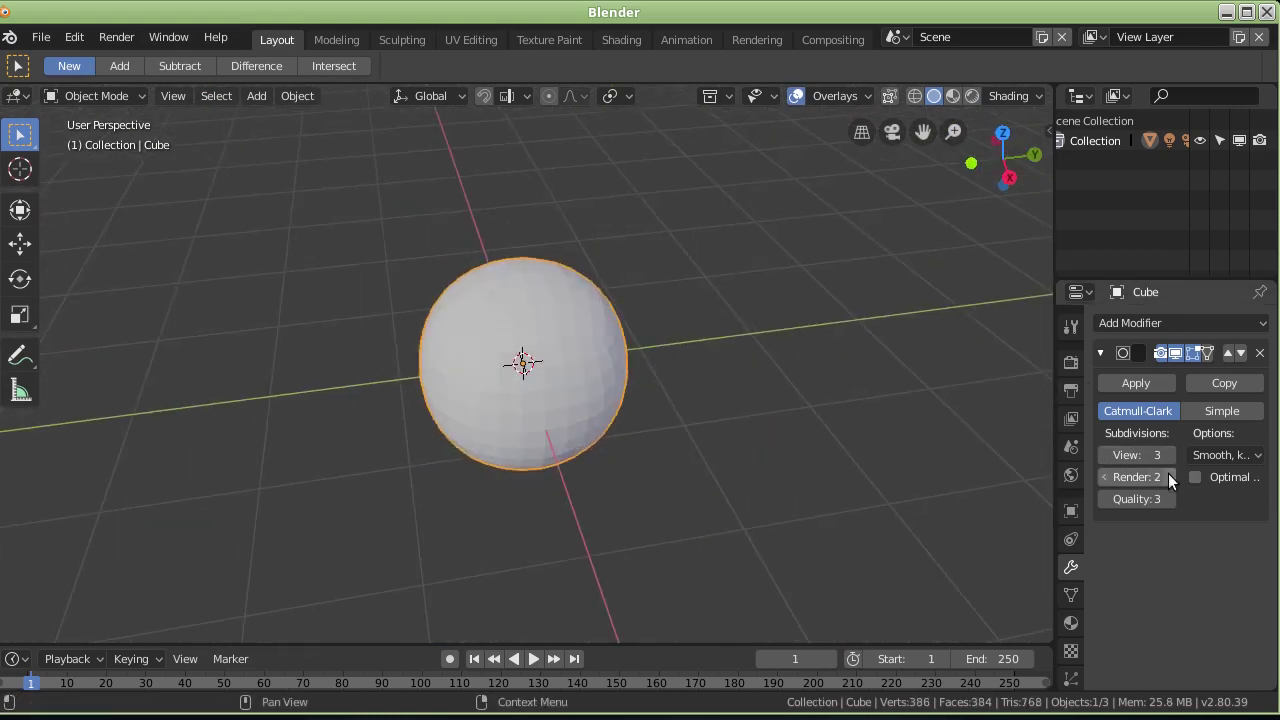
pyautogui.click(1168, 477)
pyautogui.click(1170, 456)
pyautogui.click(1168, 477)
pyautogui.moveTo(954, 429)
pyautogui.mouseDown(button='middle')
pyautogui.moveTo(630, 343)
pyautogui.moveTo(437, 326)
pyautogui.moveTo(446, 277)
pyautogui.moveTo(329, 314)
pyautogui.moveTo(893, 430)
pyautogui.mouseUp(button='middle')
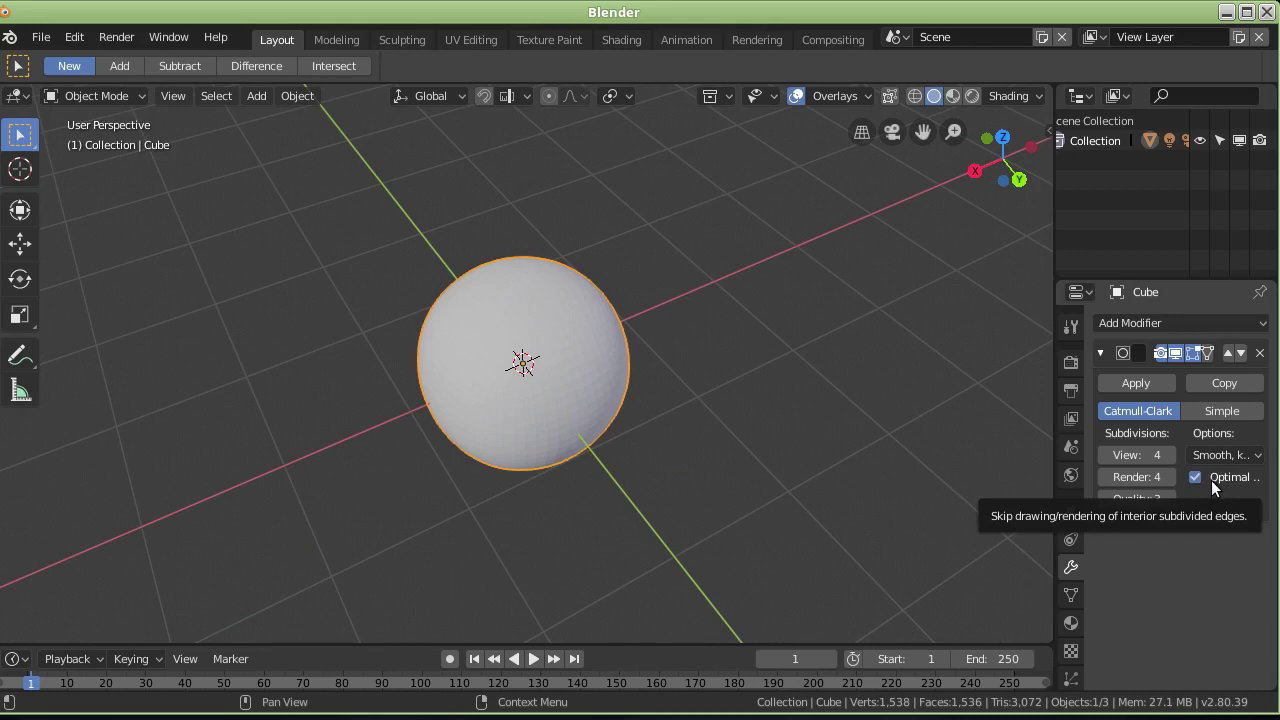
pyautogui.moveTo(642, 359)
pyautogui.mouseDown(button='middle')
pyautogui.moveTo(814, 307)
pyautogui.moveTo(563, 380)
pyautogui.moveTo(582, 382)
pyautogui.mouseUp(button='middle')
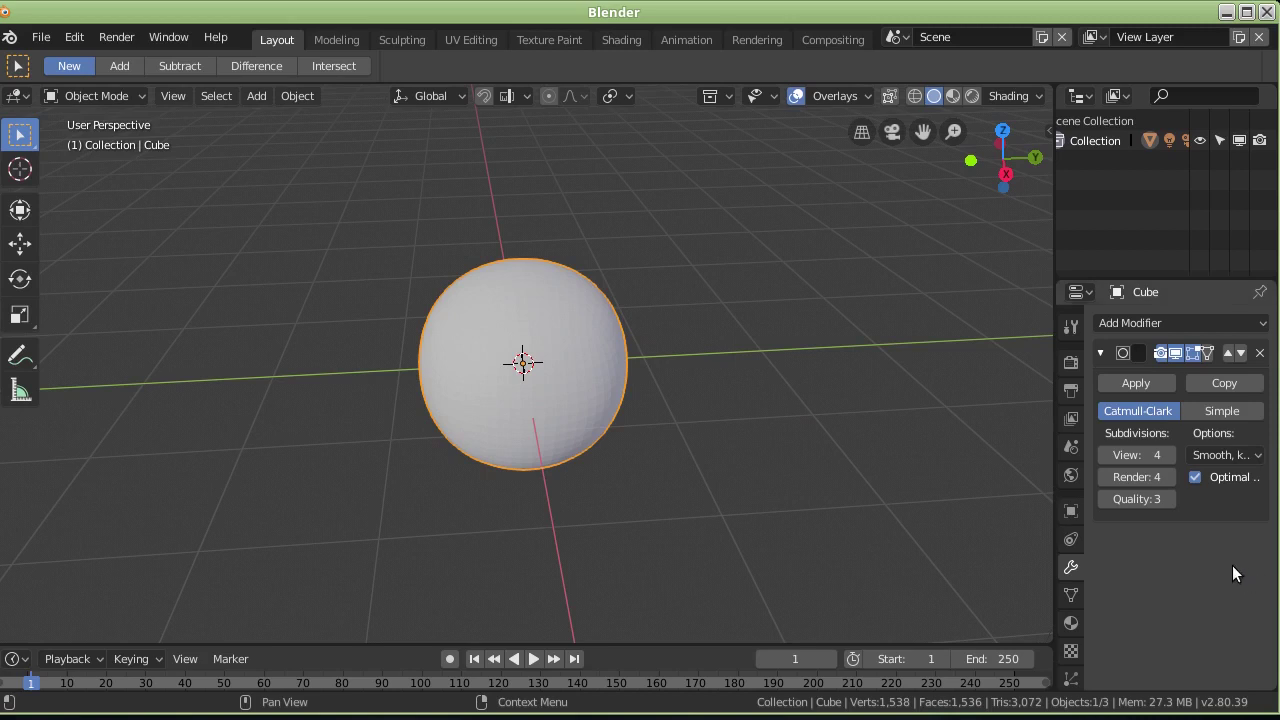
pyautogui.click(1151, 383)
# Inspect the dense sphere's mesh grid in Edit Mode, then return to Object Mode.
pyautogui.press('Tab')
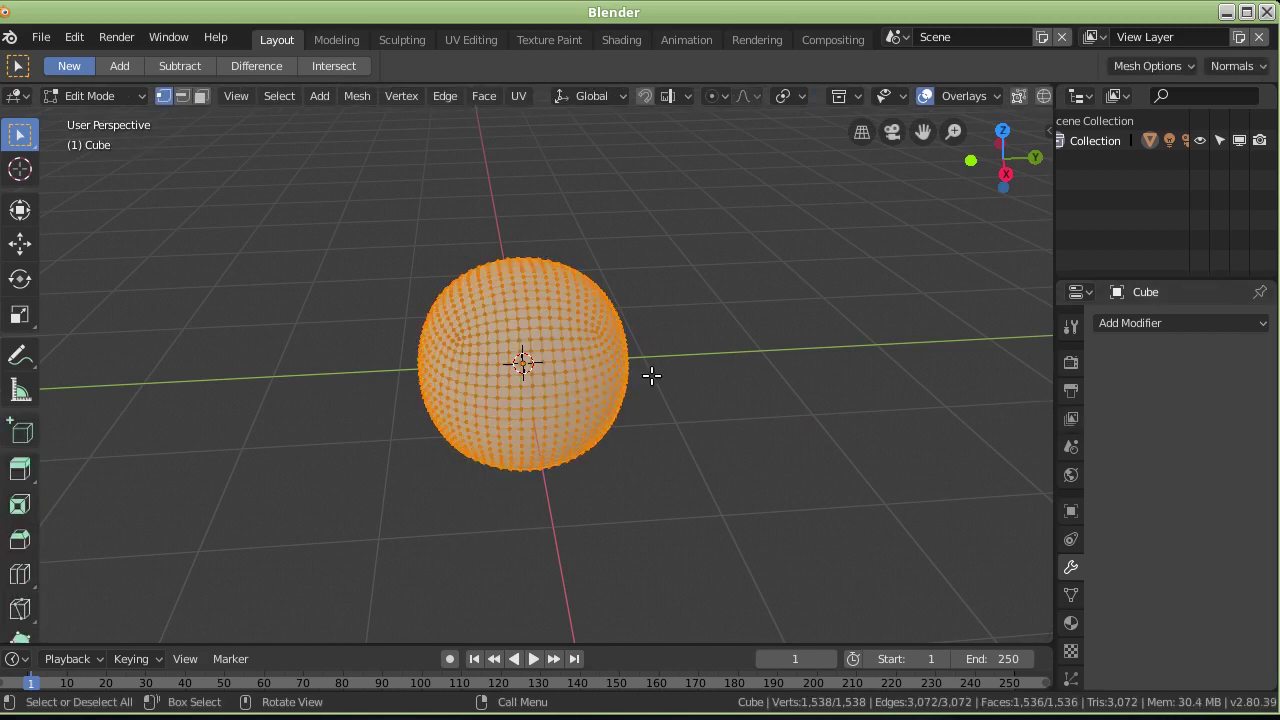
pyautogui.moveTo(629, 377); pyautogui.dragTo(484, 386, button='middle')
pyautogui.scroll(1, 500, 350)
pyautogui.scroll(3, 505, 351)
pyautogui.scroll(1, 508, 352)
pyautogui.moveTo(463, 354)
pyautogui.mouseDown(button='middle')
pyautogui.moveTo(477, 377)
pyautogui.moveTo(611, 434)
pyautogui.moveTo(386, 407)
pyautogui.moveTo(543, 420)
pyautogui.moveTo(642, 381)
pyautogui.moveTo(591, 451)
pyautogui.mouseUp(button='middle')
pyautogui.moveTo(503, 451)
pyautogui.mouseDown(button='middle')
pyautogui.moveTo(560, 363)
pyautogui.moveTo(545, 371)
pyautogui.moveTo(557, 374)
pyautogui.moveTo(409, 374)
pyautogui.moveTo(573, 333)
pyautogui.mouseUp(button='middle')
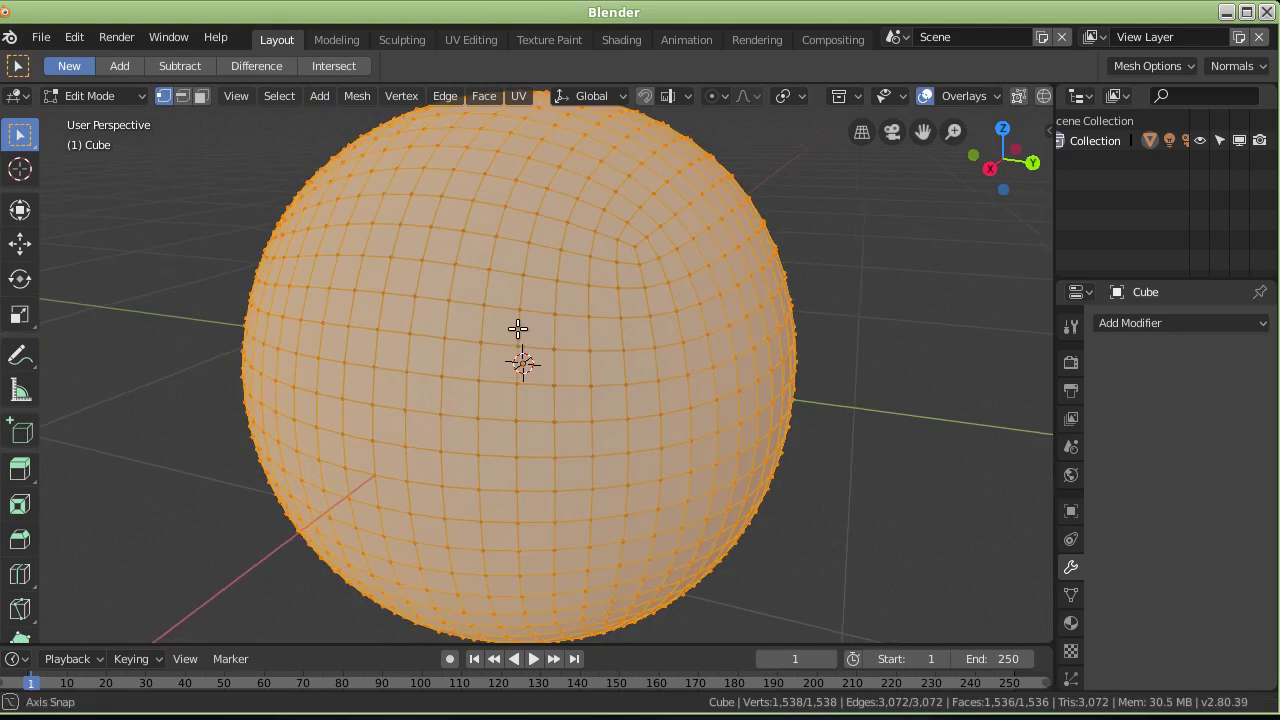
pyautogui.press('Tab')
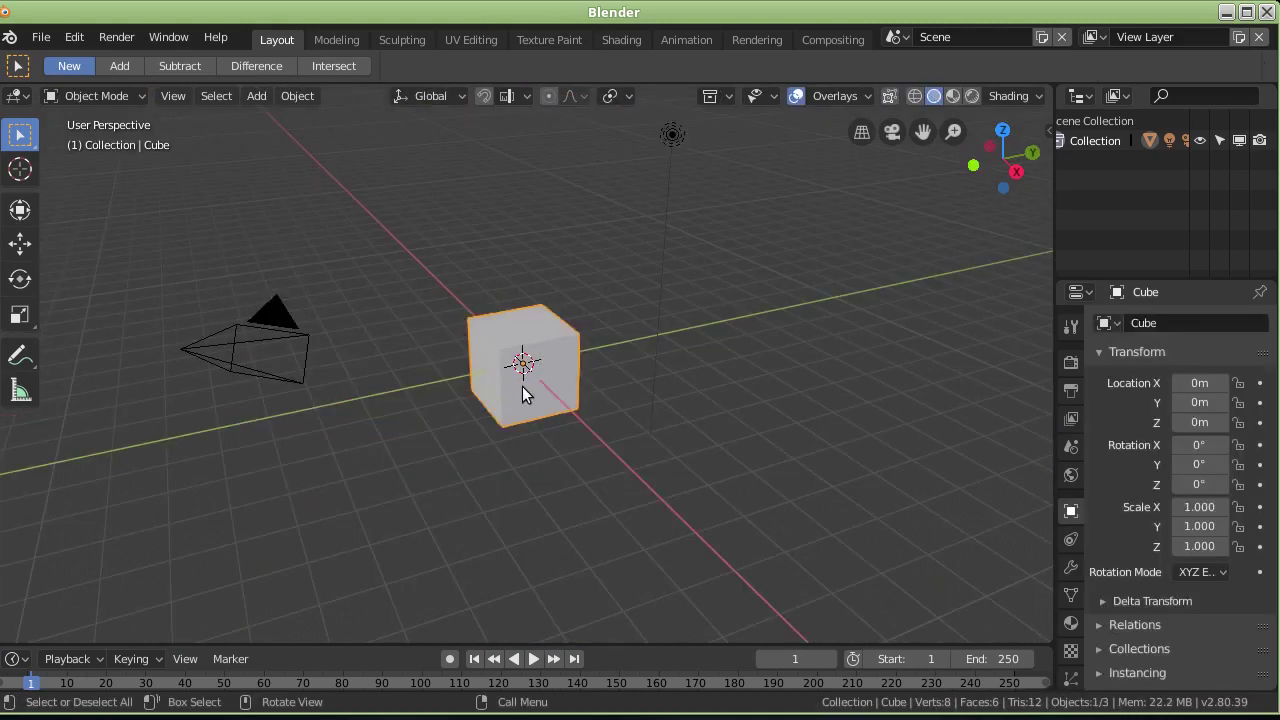
# Extrude one end face of the cube four times into a long box.
pyautogui.moveTo(528, 397)
pyautogui.mouseDown(button='middle')
pyautogui.moveTo(540, 435)
pyautogui.moveTo(527, 468)
pyautogui.mouseUp(button='middle')
pyautogui.press('Tab')
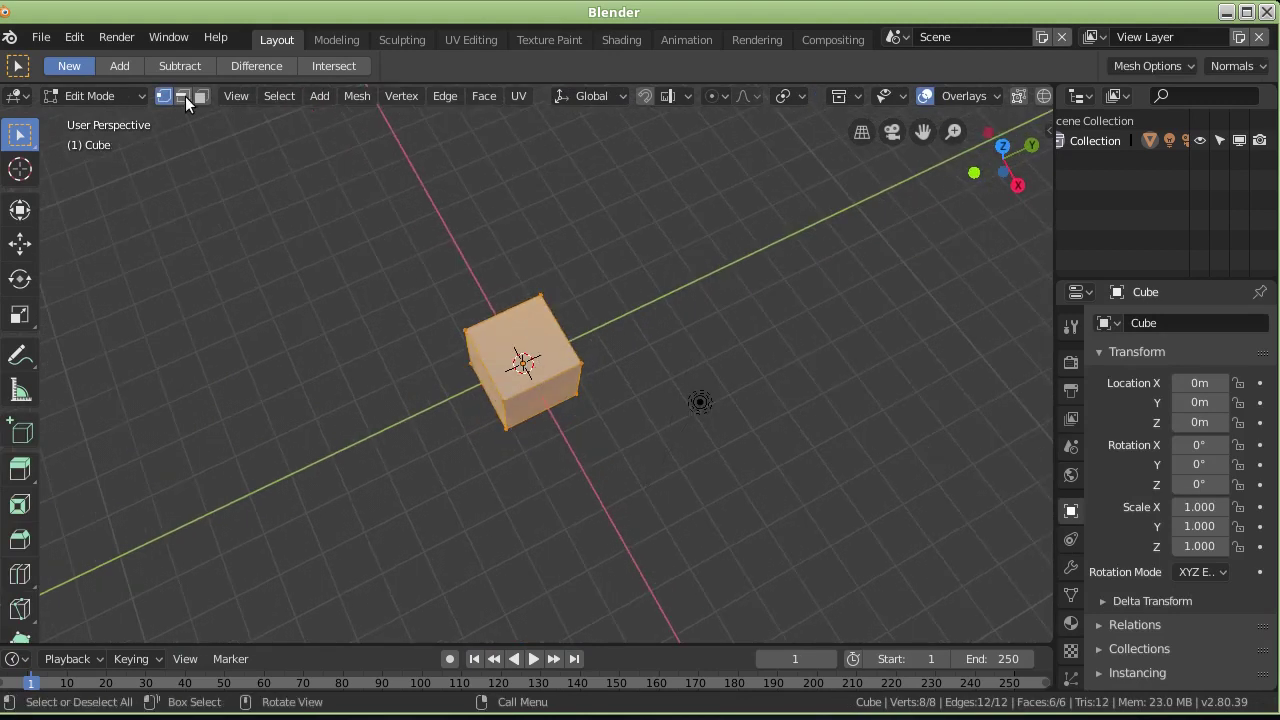
pyautogui.click(549, 391)
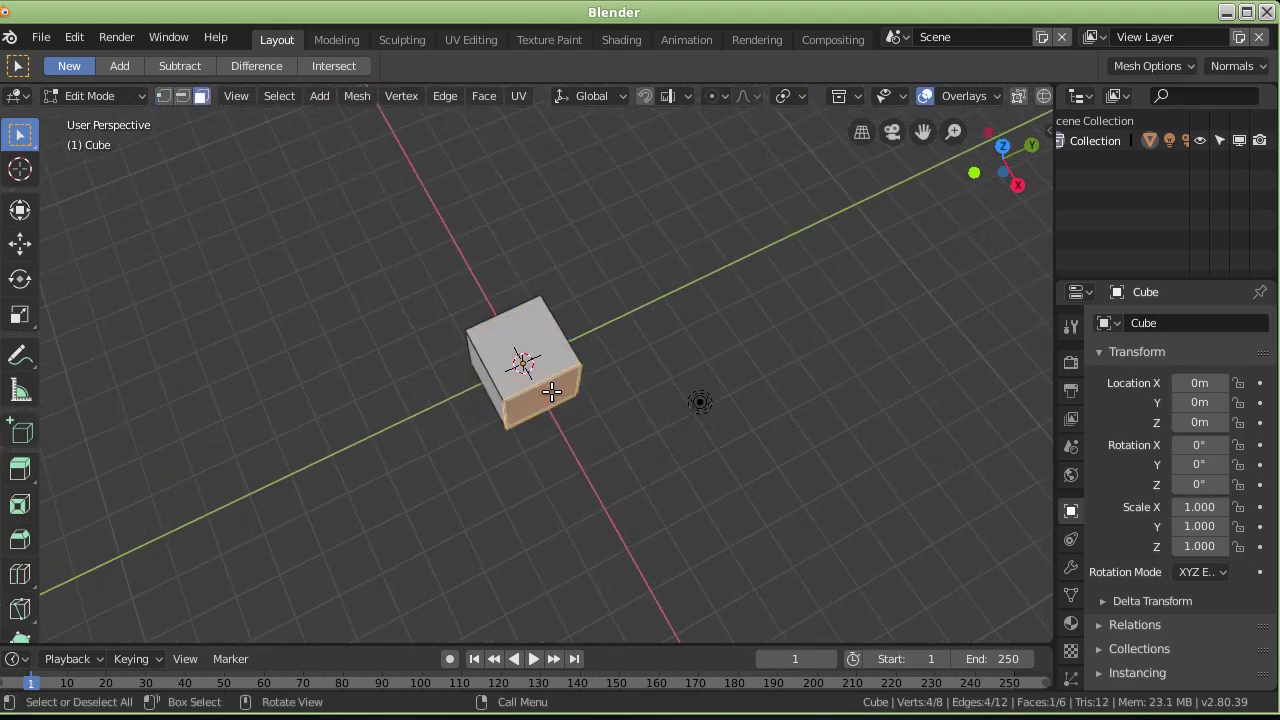
pyautogui.press('e')
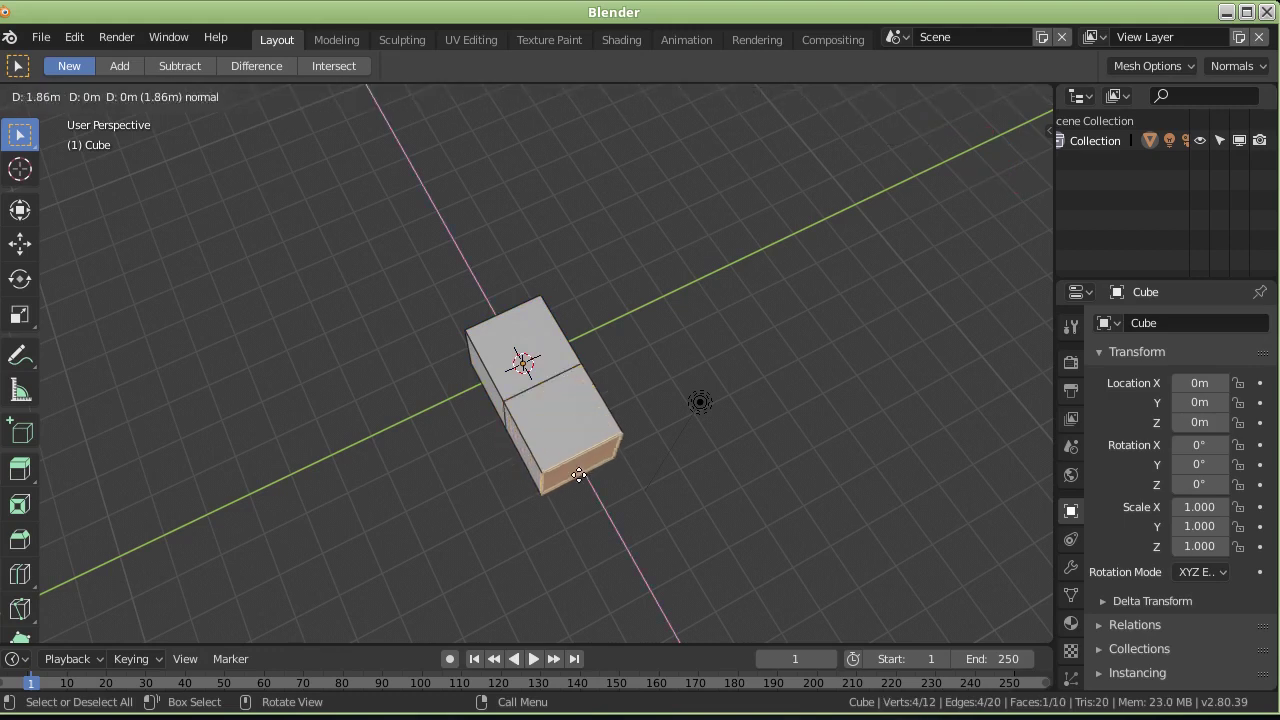
pyautogui.click(590, 519)
pyautogui.press('e')
pyautogui.click(625, 481)
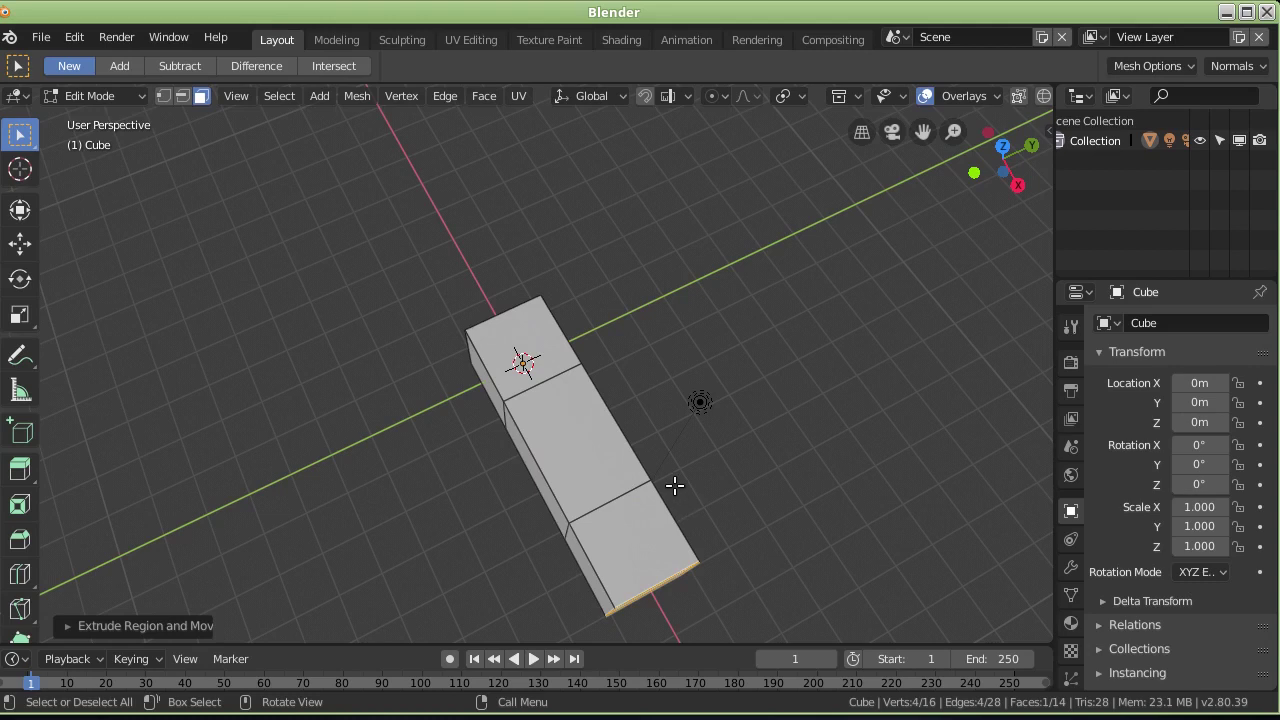
pyautogui.keyDown('shift'); pyautogui.moveTo(689, 486); pyautogui.dragTo(560, 231, button='middle'); pyautogui.keyUp('shift')
pyautogui.press('e')
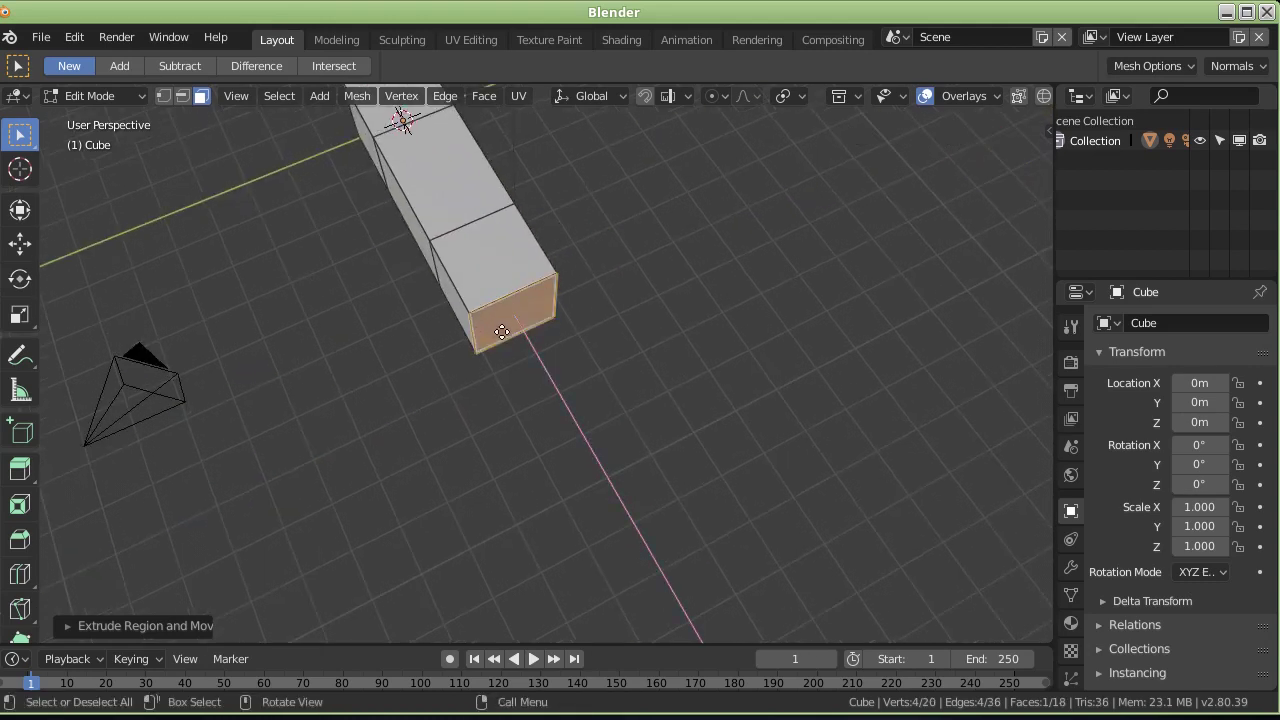
pyautogui.click(572, 440)
pyautogui.press('e')
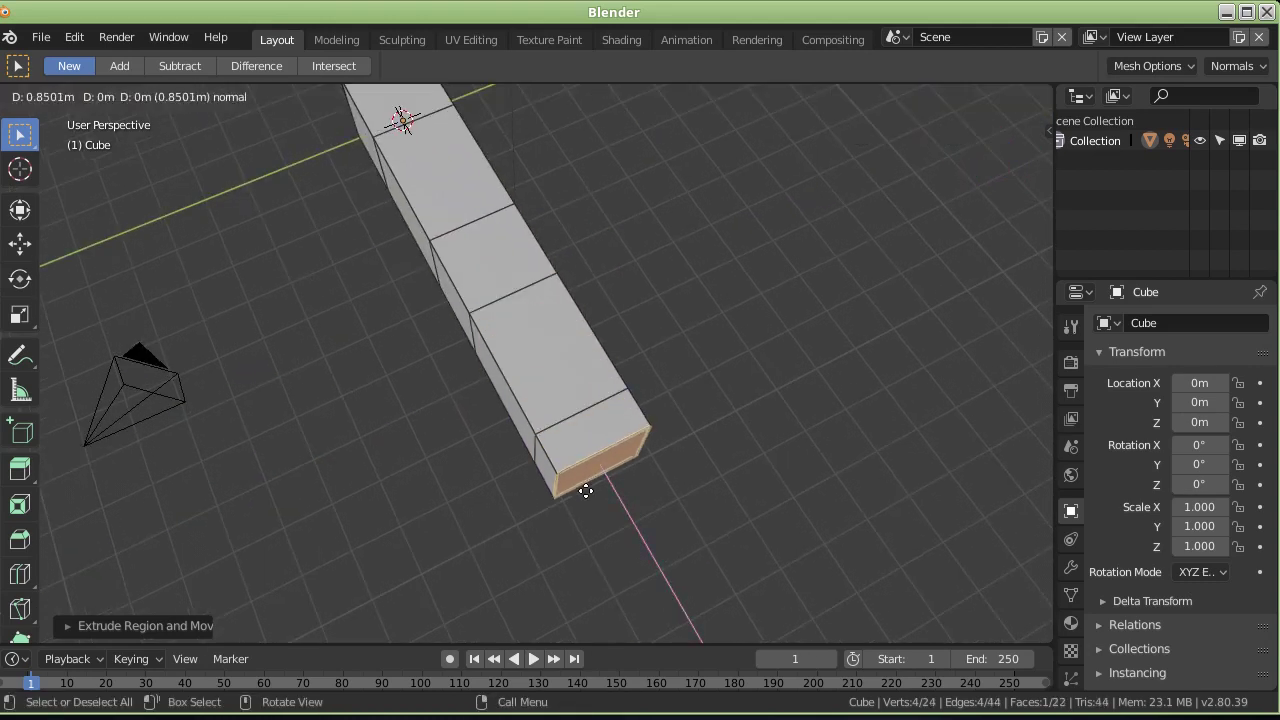
pyautogui.click(597, 473)
pyautogui.moveTo(587, 235)
pyautogui.mouseDown(button='middle')
pyautogui.moveTo(345, 220)
pyautogui.moveTo(348, 232)
pyautogui.mouseUp(button='middle')
# Extrude a top face into a tall block and side and front faces into arms, then exit Edit Mode.
pyautogui.click(447, 317)
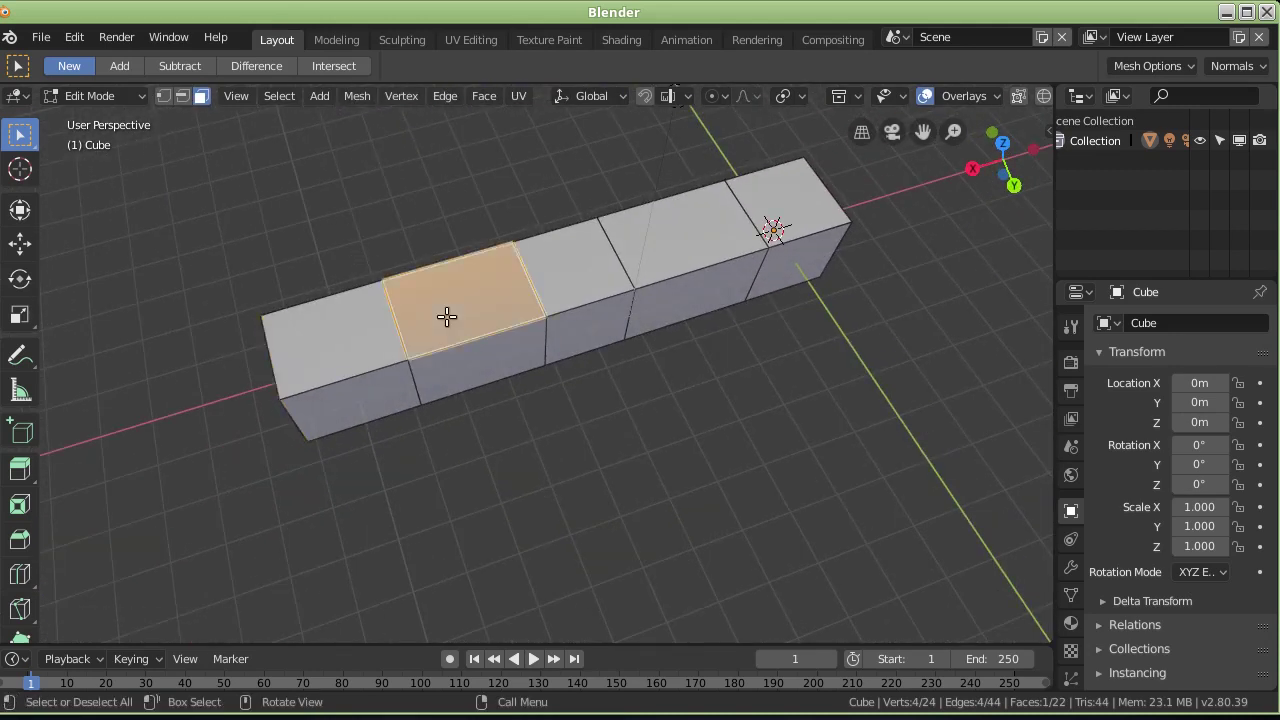
pyautogui.press('e')
pyautogui.click(469, 230)
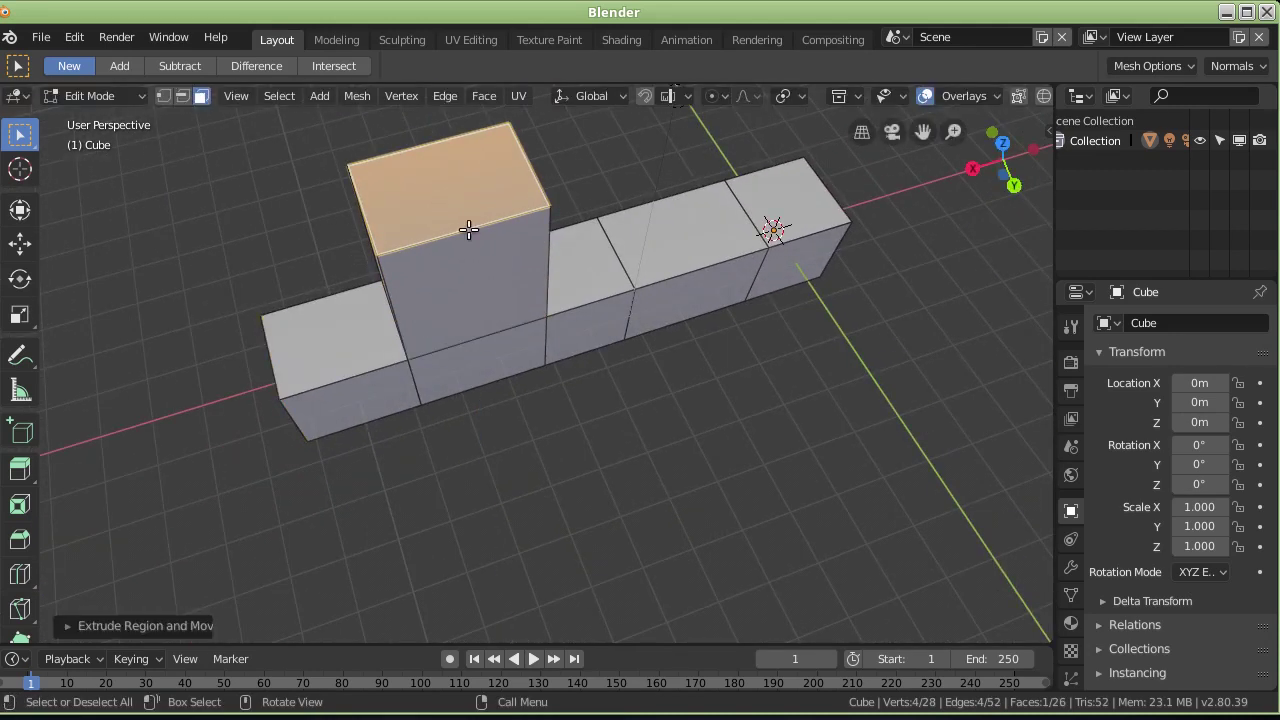
pyautogui.click(677, 302)
pyautogui.press('e')
pyautogui.click(743, 443)
pyautogui.moveTo(691, 306)
pyautogui.mouseDown(button='middle')
pyautogui.moveTo(622, 393)
pyautogui.moveTo(400, 357)
pyautogui.moveTo(194, 217)
pyautogui.moveTo(306, 220)
pyautogui.mouseUp(button='middle')
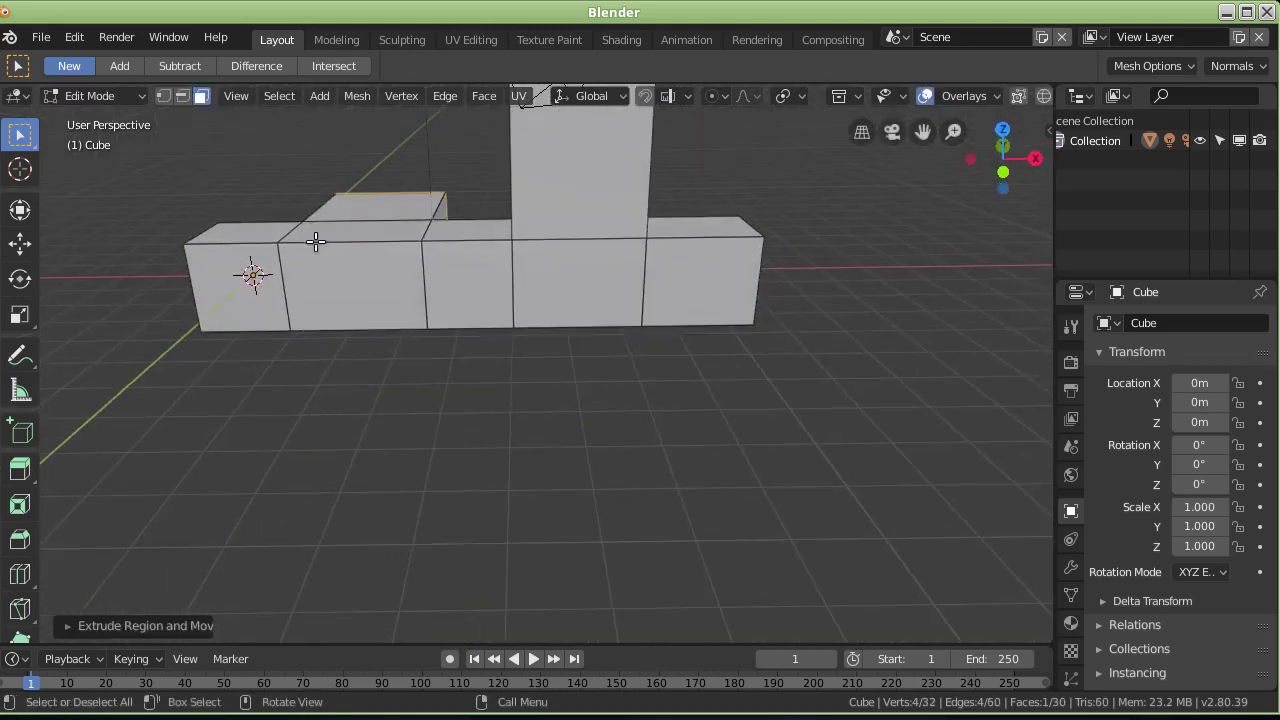
pyautogui.click(329, 264)
pyautogui.press('e')
pyautogui.click(288, 330)
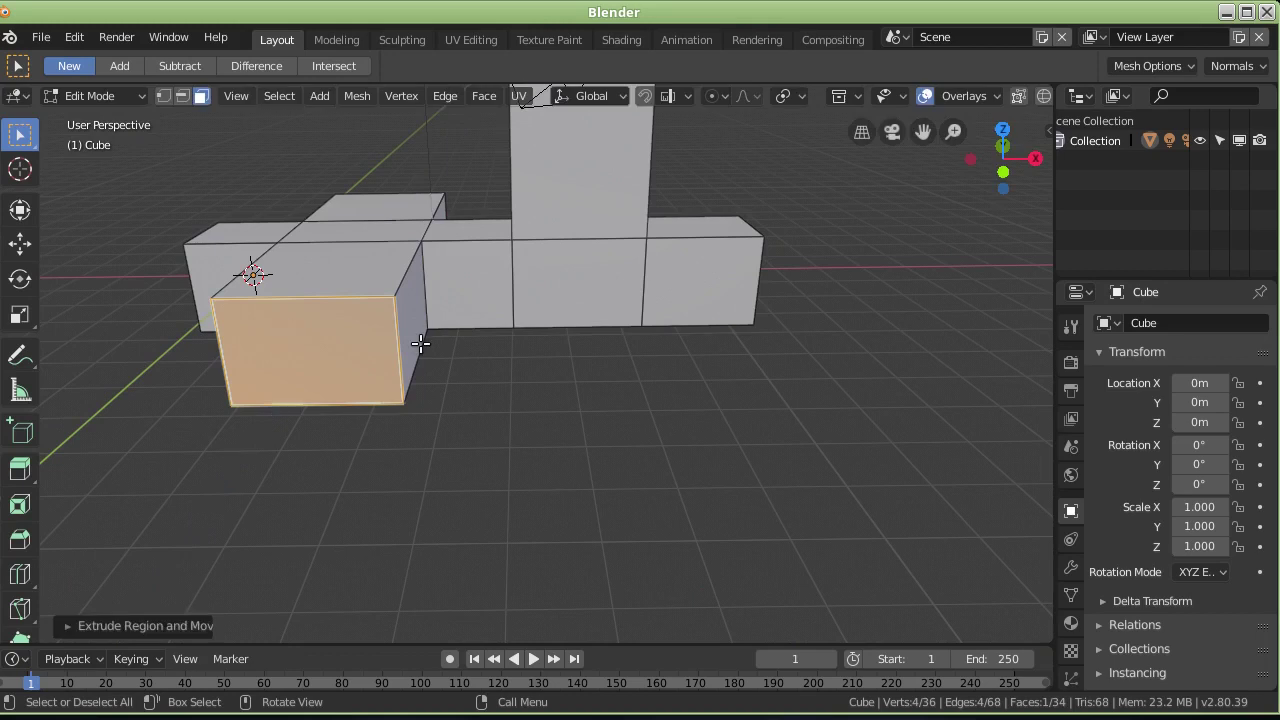
pyautogui.press('Tab')
pyautogui.moveTo(432, 346); pyautogui.dragTo(676, 407, button='middle')
pyautogui.moveTo(704, 365)
pyautogui.mouseDown(button='middle')
pyautogui.moveTo(844, 304)
pyautogui.moveTo(901, 304)
pyautogui.mouseUp(button='middle')
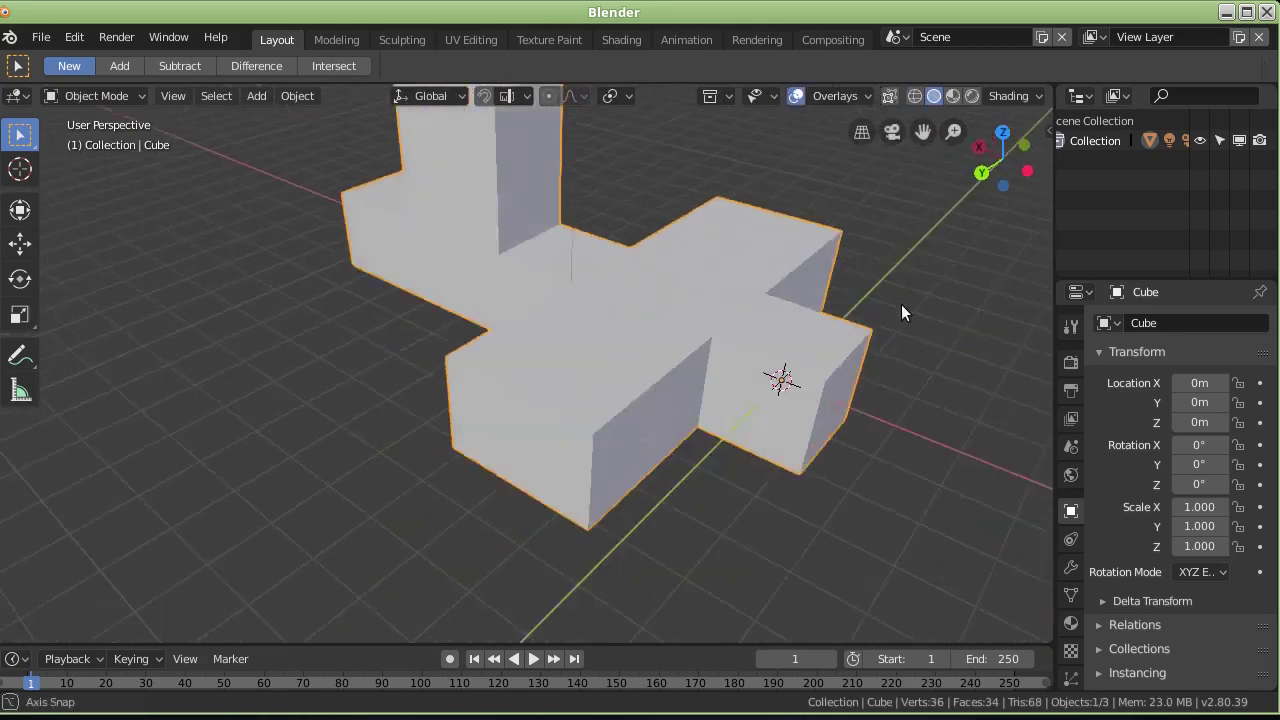
# Preview a Subdivision Surface at View 3 on the cross mesh, then delete the modifier.
pyautogui.click(1072, 571)
pyautogui.click(1138, 323)
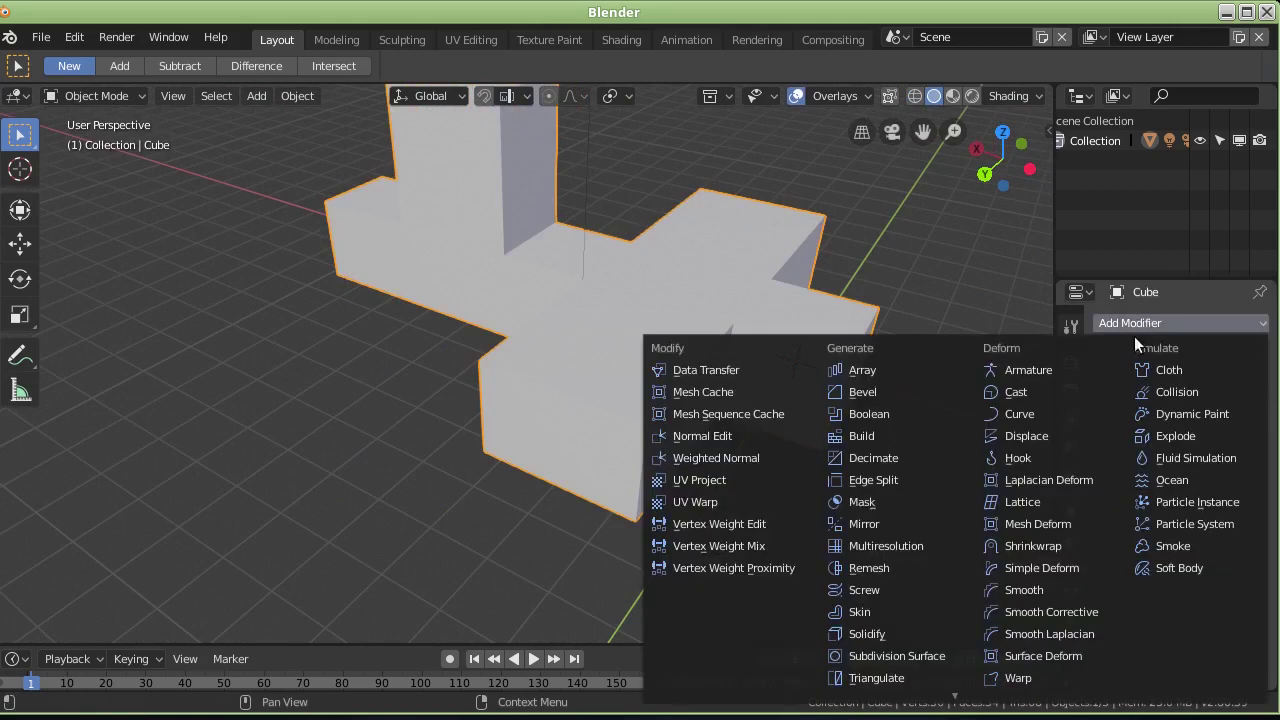
pyautogui.click(917, 655)
pyautogui.moveTo(626, 278); pyautogui.dragTo(343, 274, button='middle')
pyautogui.moveTo(504, 287)
pyautogui.mouseDown(button='middle')
pyautogui.moveTo(463, 285)
pyautogui.moveTo(629, 298)
pyautogui.moveTo(1050, 402)
pyautogui.mouseUp(button='middle')
pyautogui.moveTo(1137, 455); pyautogui.dragTo(1165, 455)
pyautogui.moveTo(895, 456)
pyautogui.mouseDown(button='middle')
pyautogui.moveTo(734, 319)
pyautogui.moveTo(428, 246)
pyautogui.mouseUp(button='middle')
pyautogui.moveTo(498, 302)
pyautogui.mouseDown(button='middle')
pyautogui.moveTo(375, 296)
pyautogui.moveTo(405, 259)
pyautogui.moveTo(499, 289)
pyautogui.moveTo(563, 288)
pyautogui.moveTo(675, 245)
pyautogui.moveTo(667, 269)
pyautogui.mouseUp(button='middle')
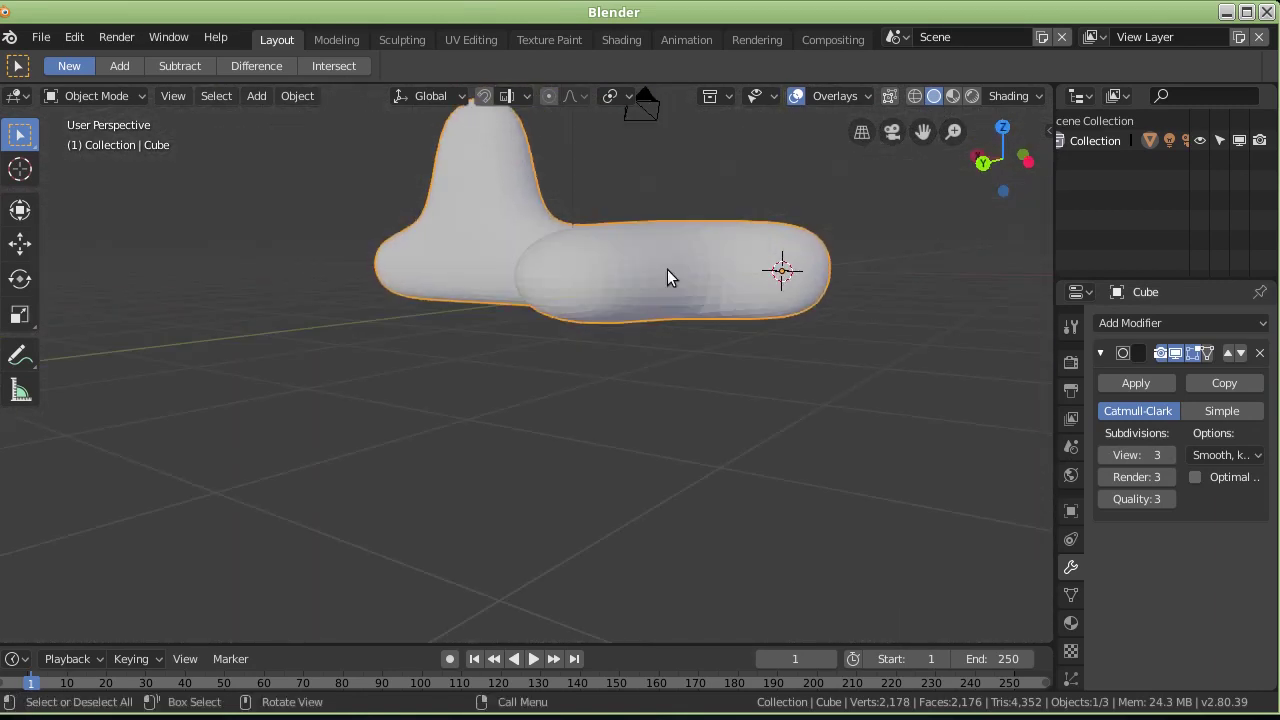
pyautogui.click(1261, 355)
pyautogui.moveTo(740, 296)
pyautogui.mouseDown(button='middle')
pyautogui.moveTo(622, 328)
pyautogui.moveTo(595, 269)
pyautogui.moveTo(739, 268)
pyautogui.moveTo(719, 264)
pyautogui.mouseUp(button='middle')
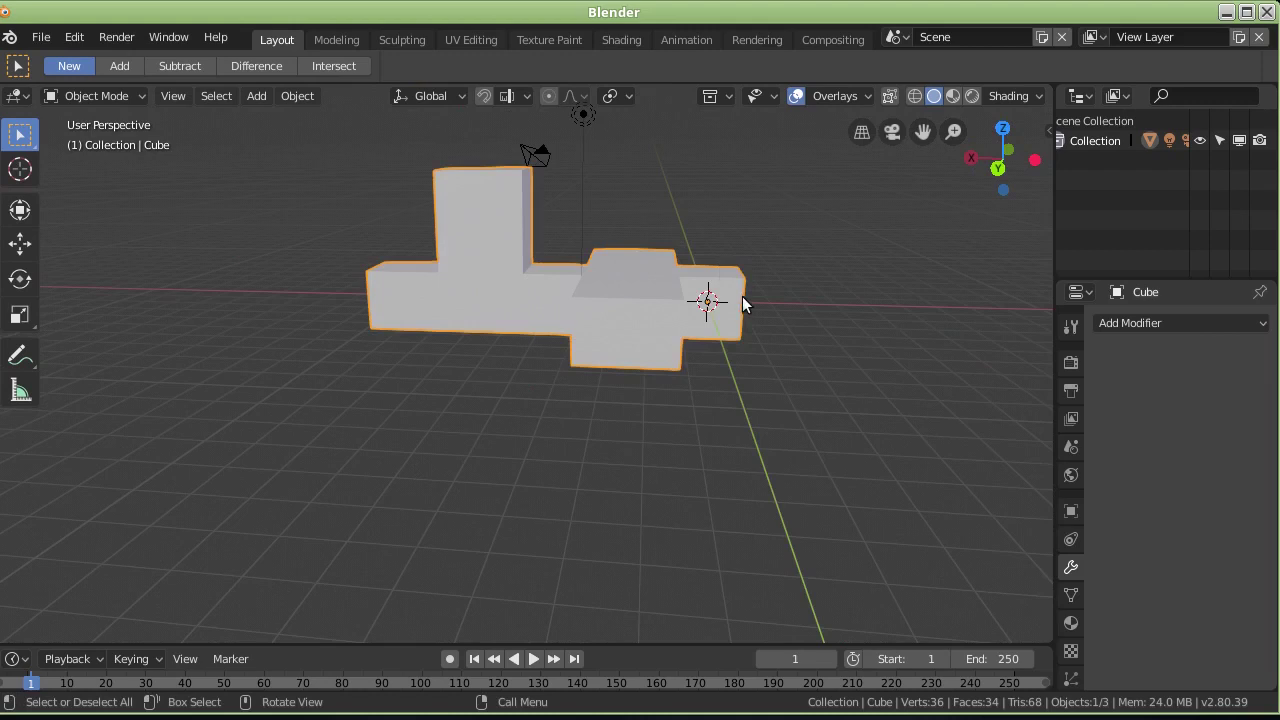
# Add a Subdivision Surface, set level 3 with Ctrl+3, then delete it again.
pyautogui.click(1154, 322)
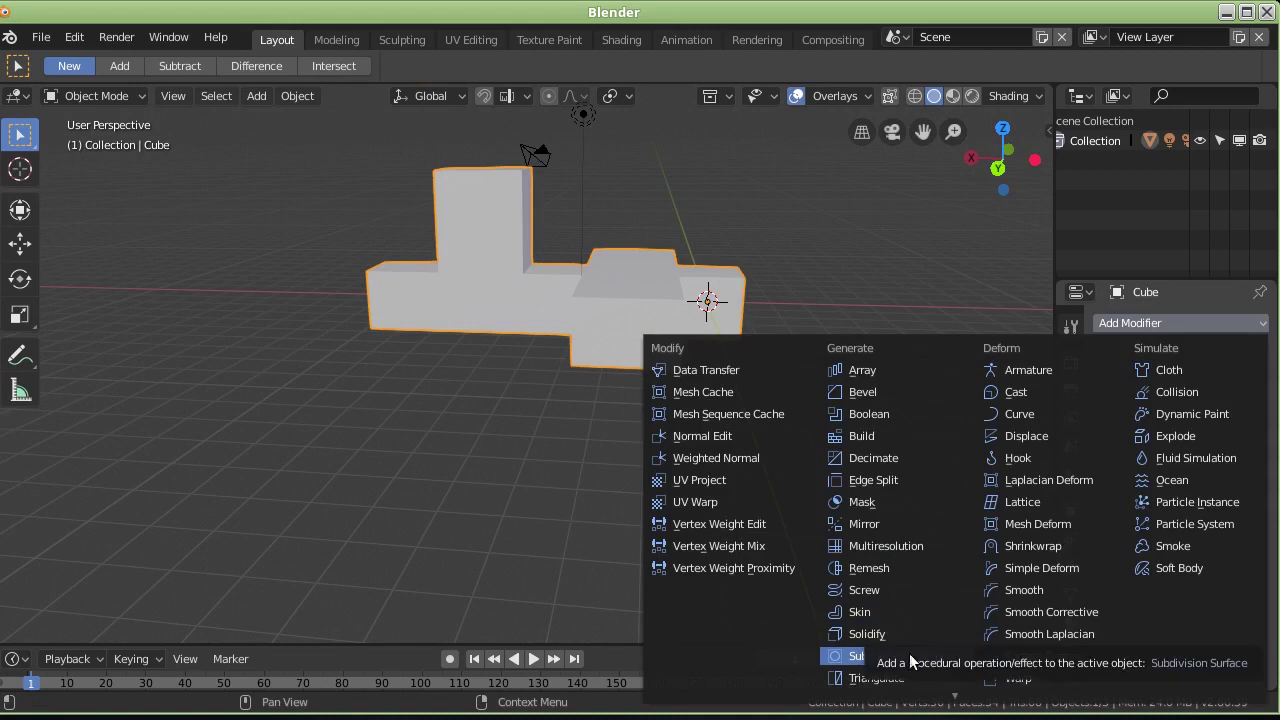
pyautogui.click(860, 656)
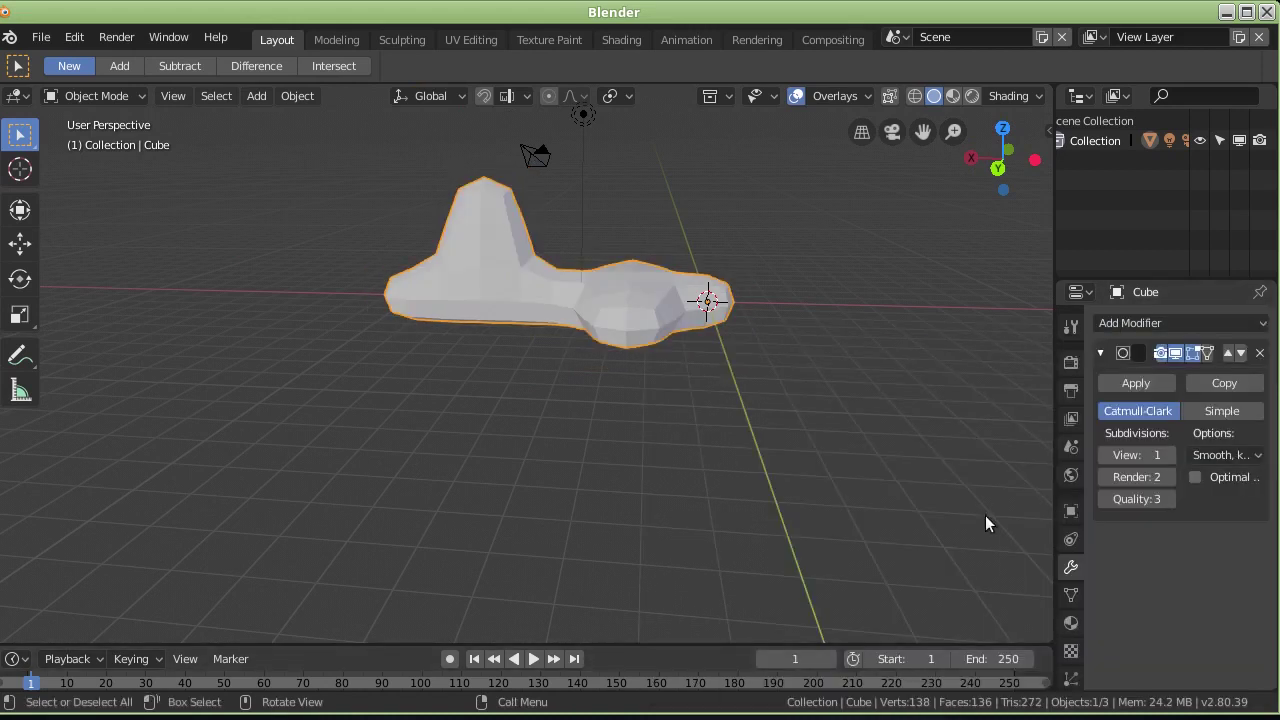
pyautogui.hotkey('ctrl', '3')
pyautogui.moveTo(653, 282)
pyautogui.mouseDown(button='middle')
pyautogui.moveTo(634, 355)
pyautogui.moveTo(428, 329)
pyautogui.moveTo(480, 331)
pyautogui.moveTo(417, 308)
pyautogui.mouseUp(button='middle')
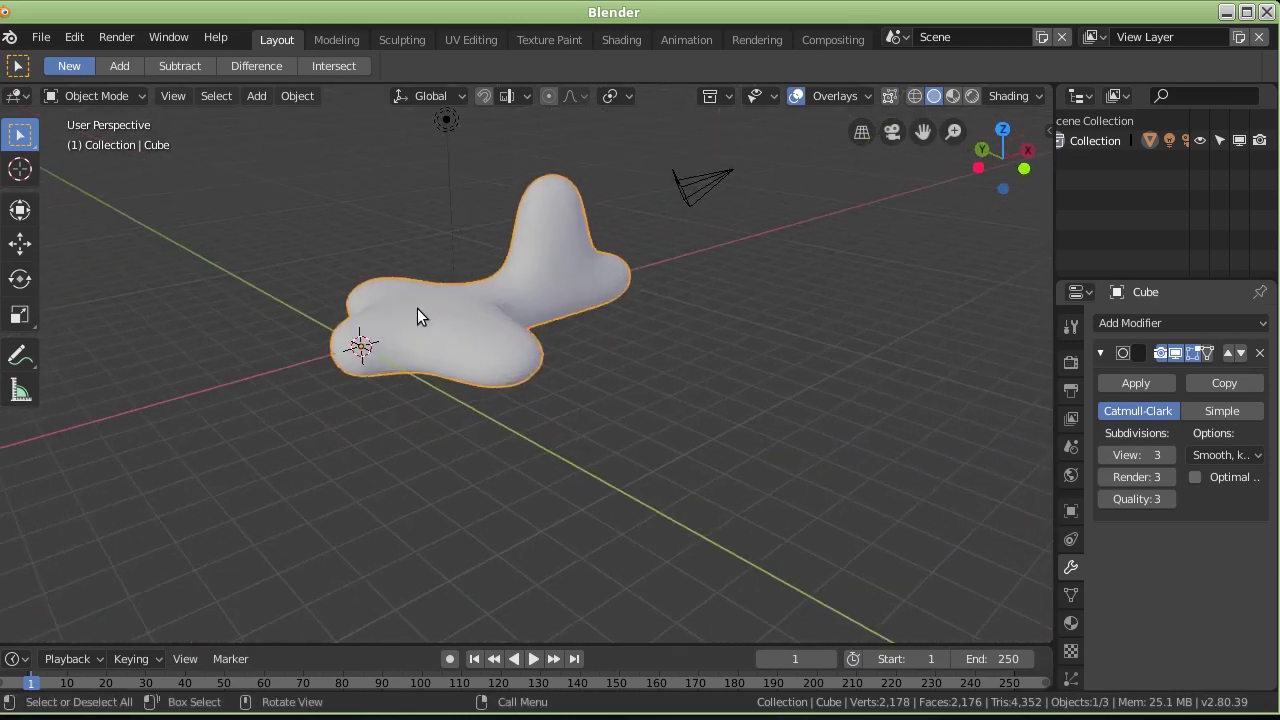
pyautogui.click(1260, 353)
pyautogui.moveTo(435, 283)
pyautogui.mouseDown(button='middle')
pyautogui.moveTo(551, 320)
pyautogui.moveTo(660, 334)
pyautogui.moveTo(713, 297)
pyautogui.moveTo(566, 363)
pyautogui.moveTo(1014, 380)
pyautogui.moveTo(580, 343)
pyautogui.moveTo(640, 330)
pyautogui.mouseUp(button='middle')
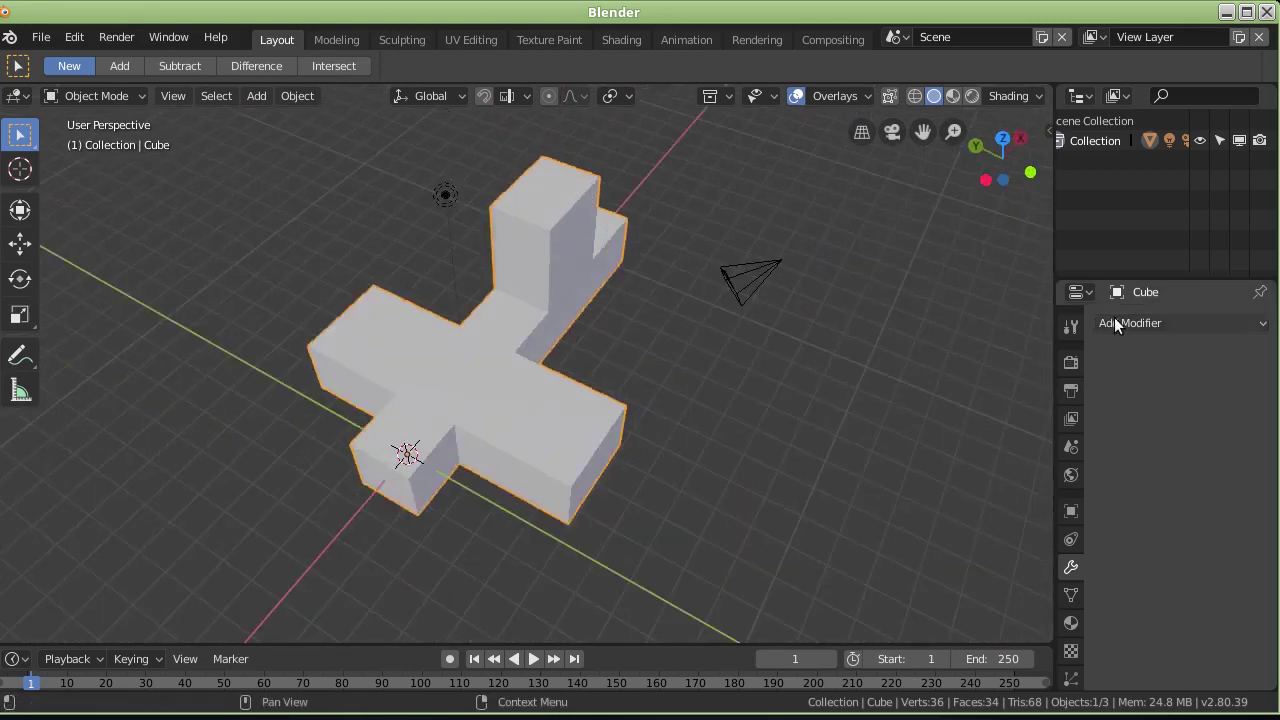
# Re-add the Subdivision Surface modifier with its View level at 2.
pyautogui.click(1112, 322)
pyautogui.click(911, 649)
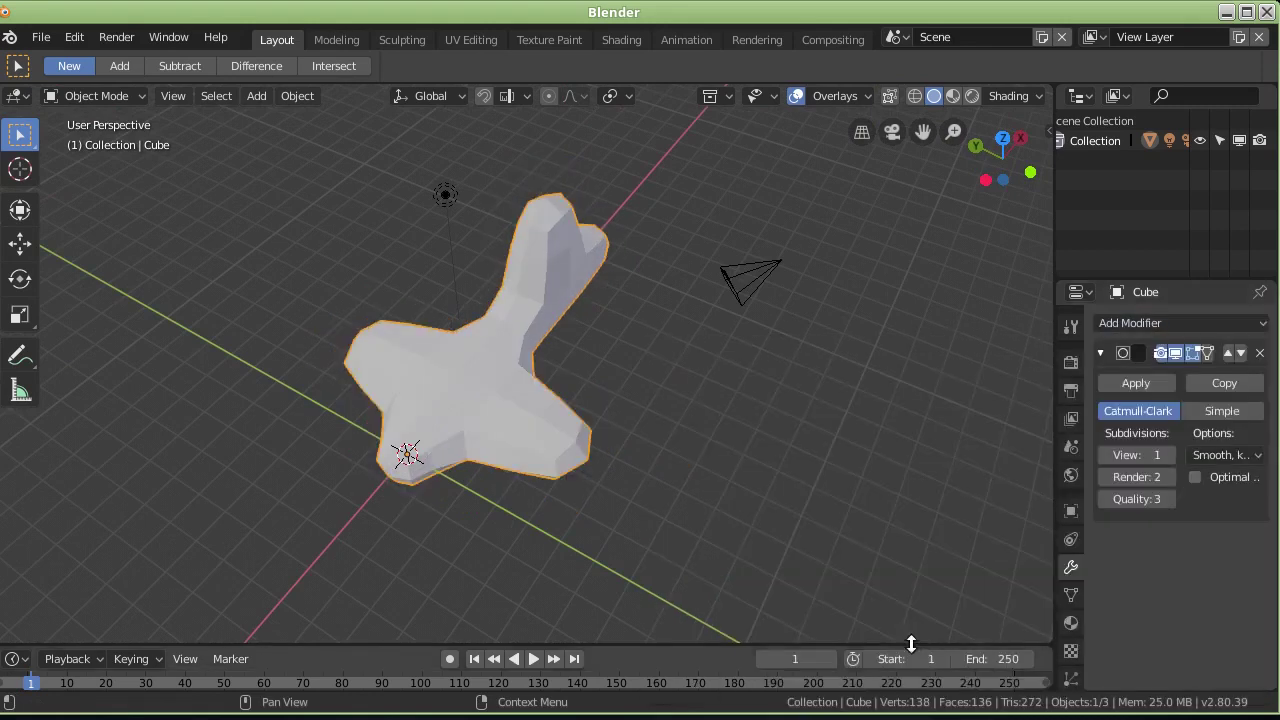
pyautogui.click(1170, 455)
pyautogui.moveTo(700, 330); pyautogui.dragTo(572, 300, button='middle')
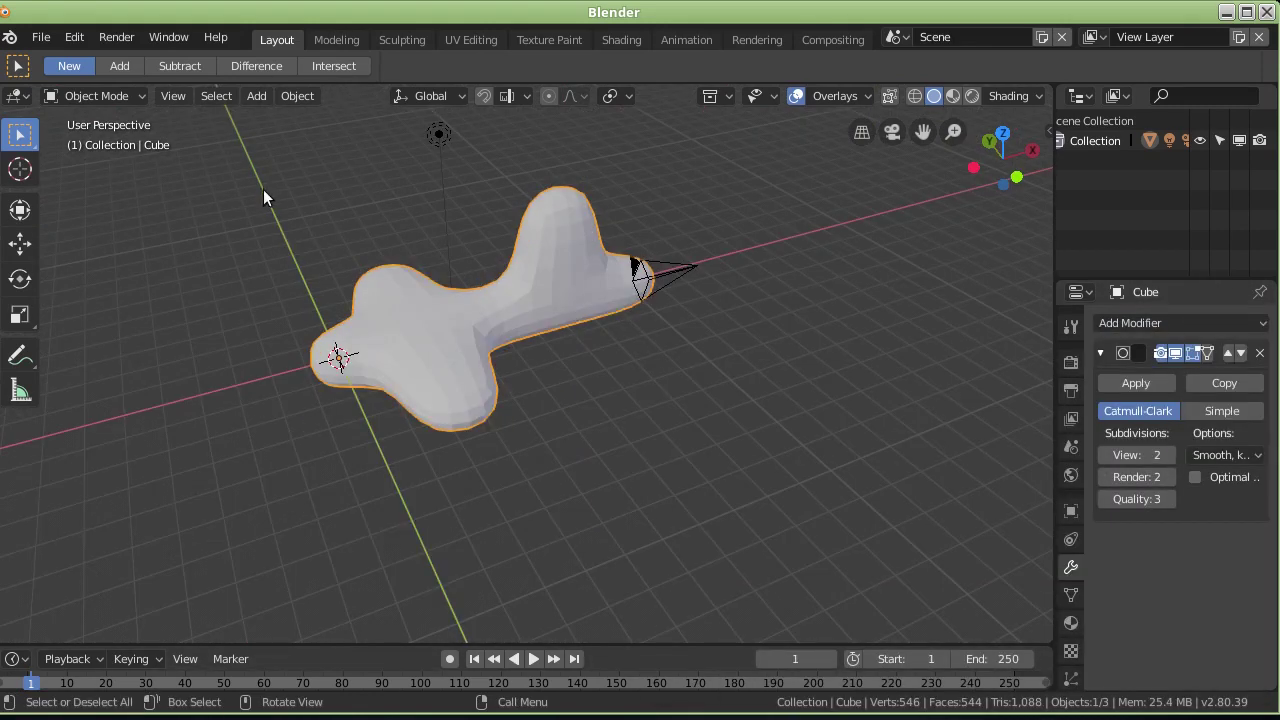
# Enter Edit Mode on the cross mesh and raise the viewport subdivision level to 3.
pyautogui.press('Tab')
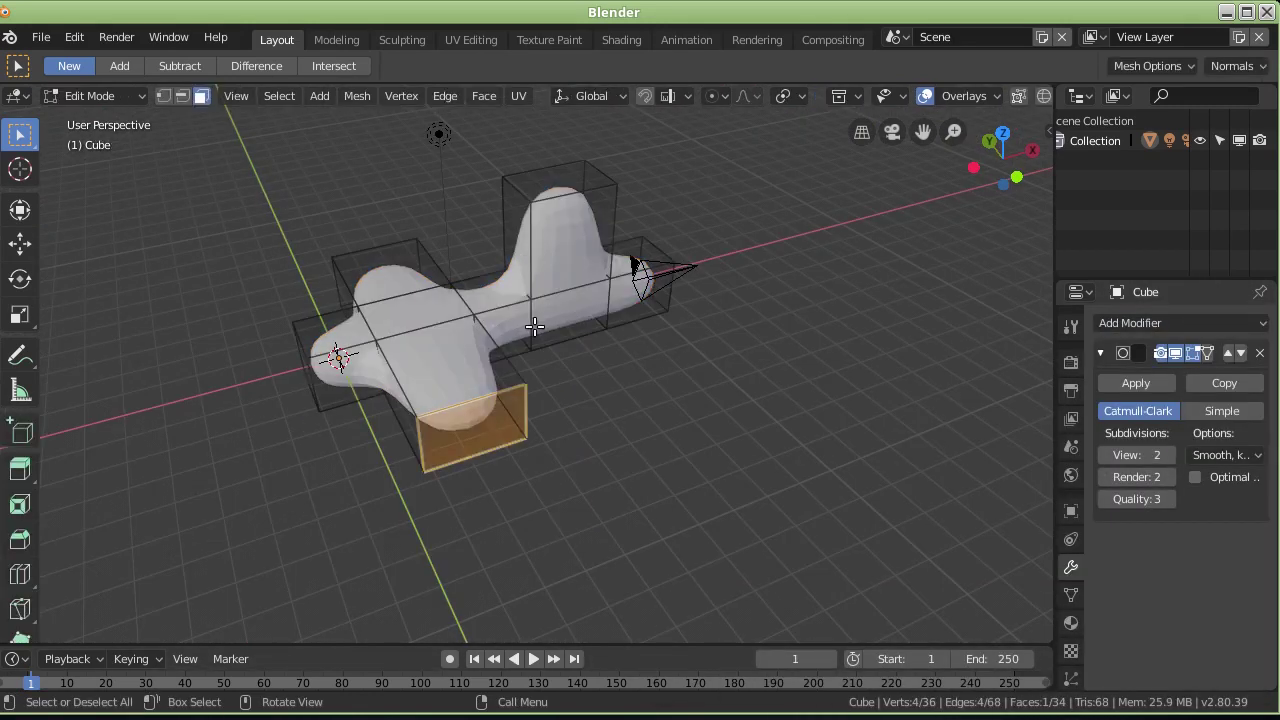
pyautogui.moveTo(534, 326); pyautogui.dragTo(710, 323, button='middle')
pyautogui.moveTo(448, 324); pyautogui.dragTo(774, 429, button='middle')
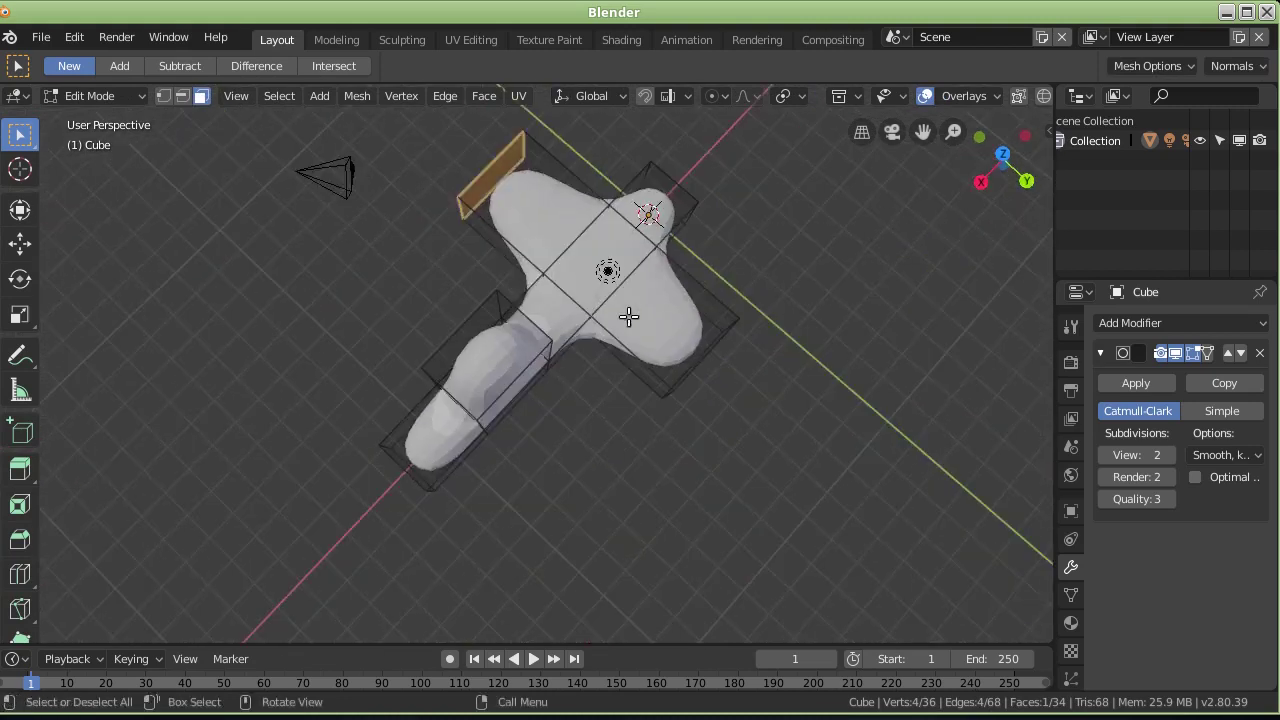
pyautogui.moveTo(588, 308); pyautogui.dragTo(655, 320, button='middle')
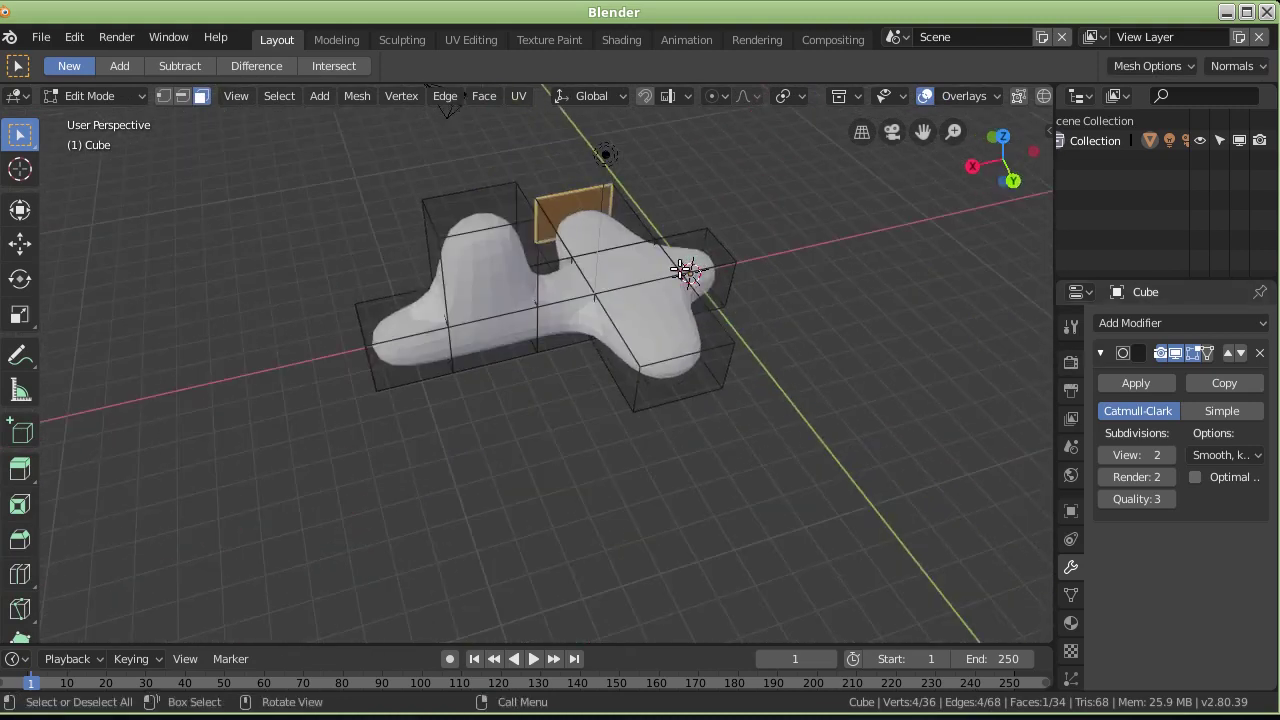
pyautogui.moveTo(686, 270); pyautogui.dragTo(573, 284, button='middle')
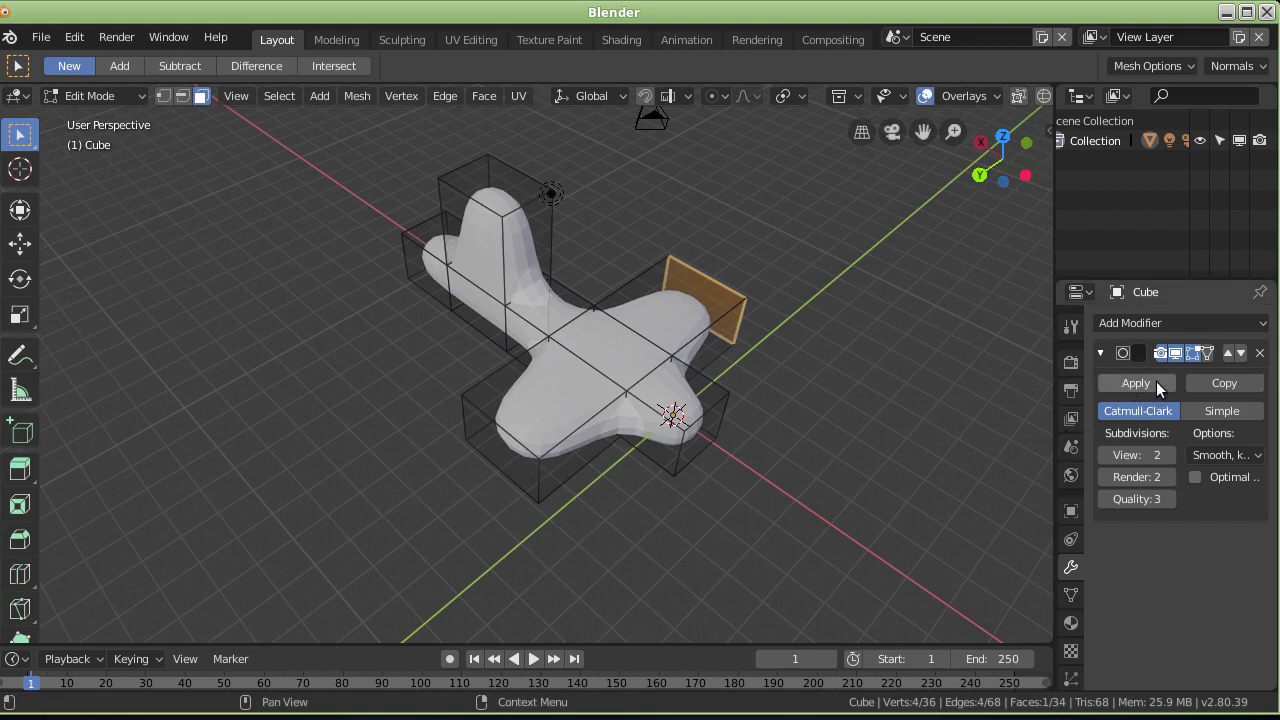
pyautogui.moveTo(803, 337)
pyautogui.mouseDown(button='middle')
pyautogui.moveTo(565, 290)
pyautogui.moveTo(568, 357)
pyautogui.mouseUp(button='middle')
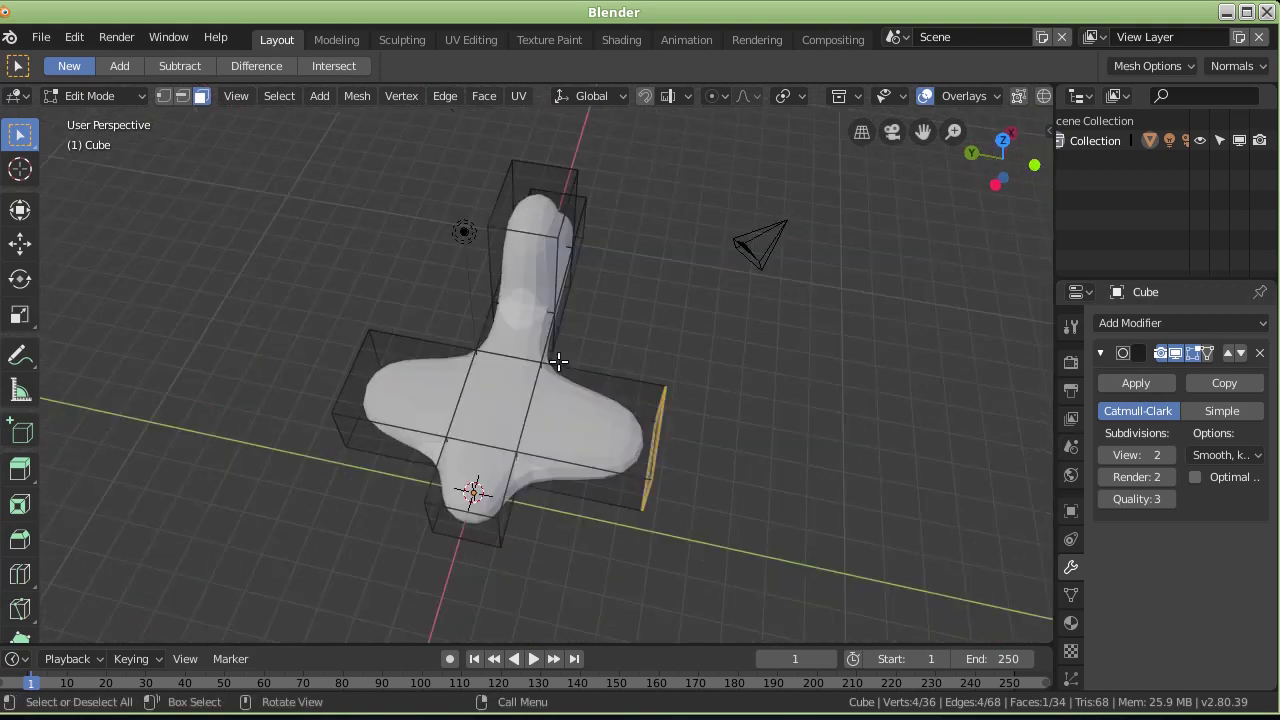
pyautogui.moveTo(473, 412)
pyautogui.mouseDown(button='middle')
pyautogui.moveTo(623, 371)
pyautogui.moveTo(651, 346)
pyautogui.mouseUp(button='middle')
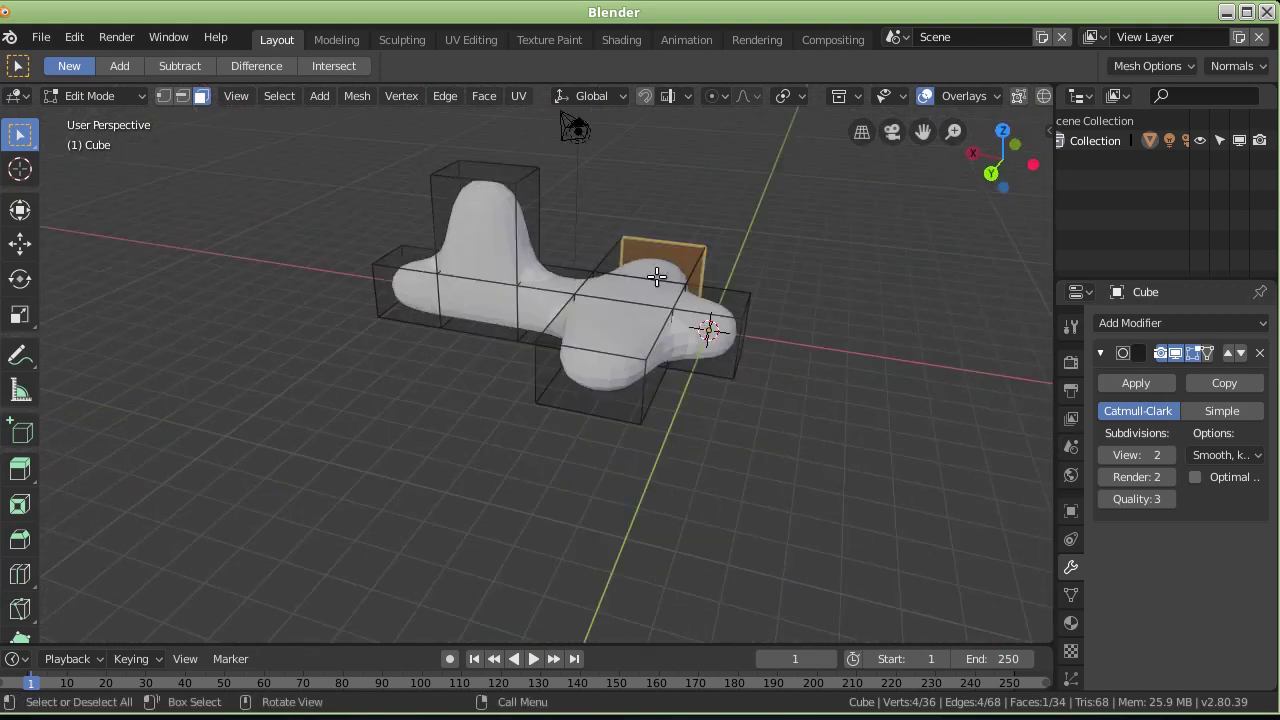
pyautogui.click(1170, 456)
pyautogui.moveTo(874, 374)
pyautogui.mouseDown(button='middle')
pyautogui.moveTo(771, 386)
pyautogui.moveTo(150, 260)
pyautogui.mouseUp(button='middle')
pyautogui.moveTo(345, 237)
pyautogui.mouseDown(button='middle')
pyautogui.moveTo(291, 249)
pyautogui.moveTo(194, 229)
pyautogui.moveTo(57, 172)
pyautogui.mouseUp(button='middle')
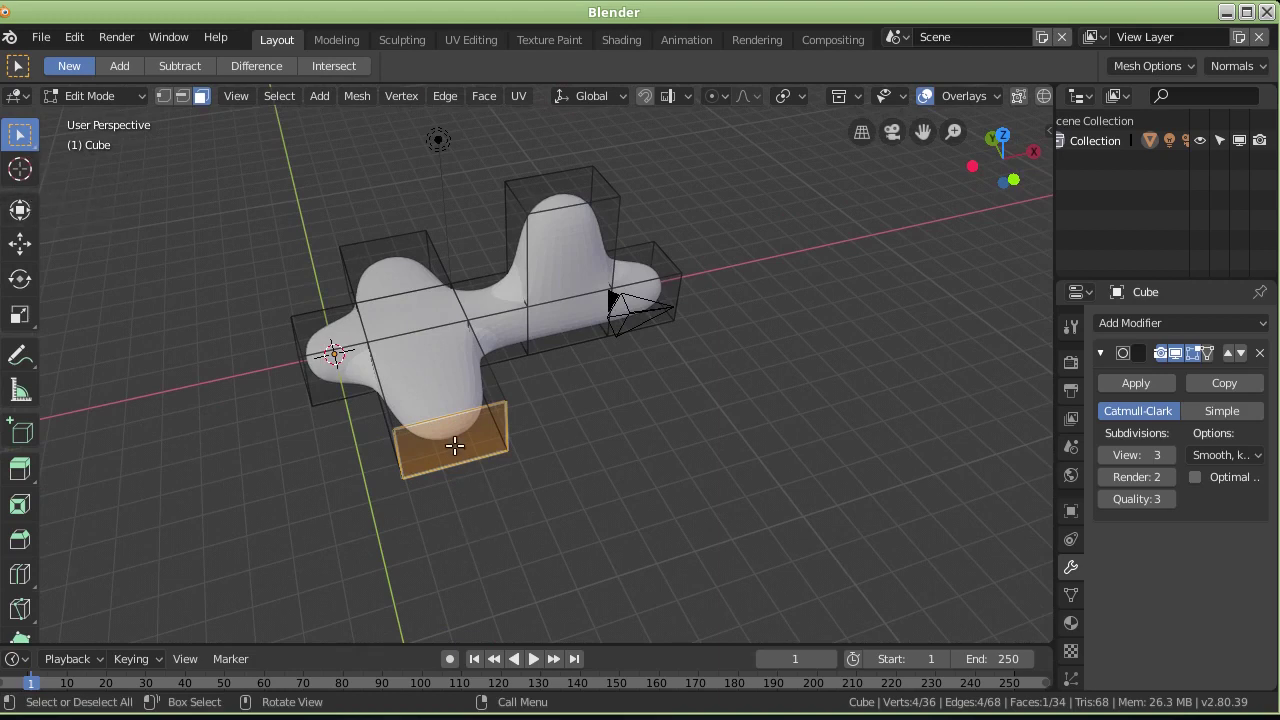
# Extrude the right arm's end face outward into a new segment.
pyautogui.click(567, 322)
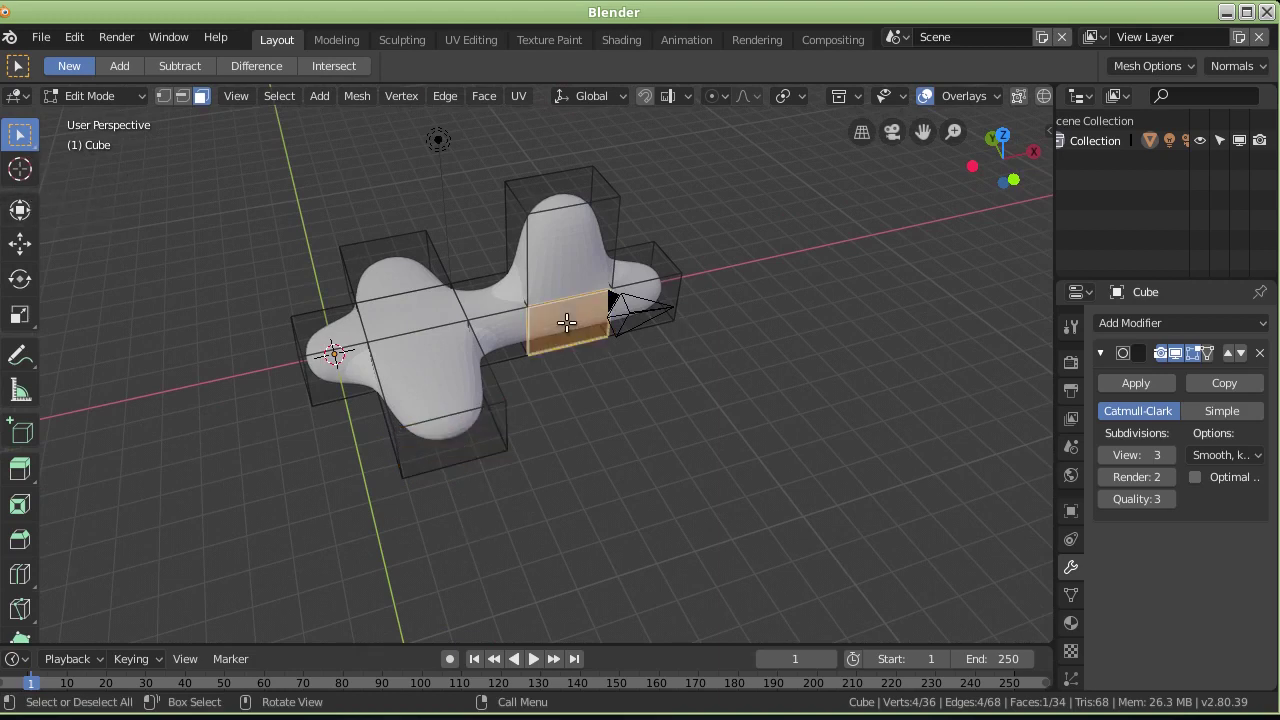
pyautogui.click(645, 312)
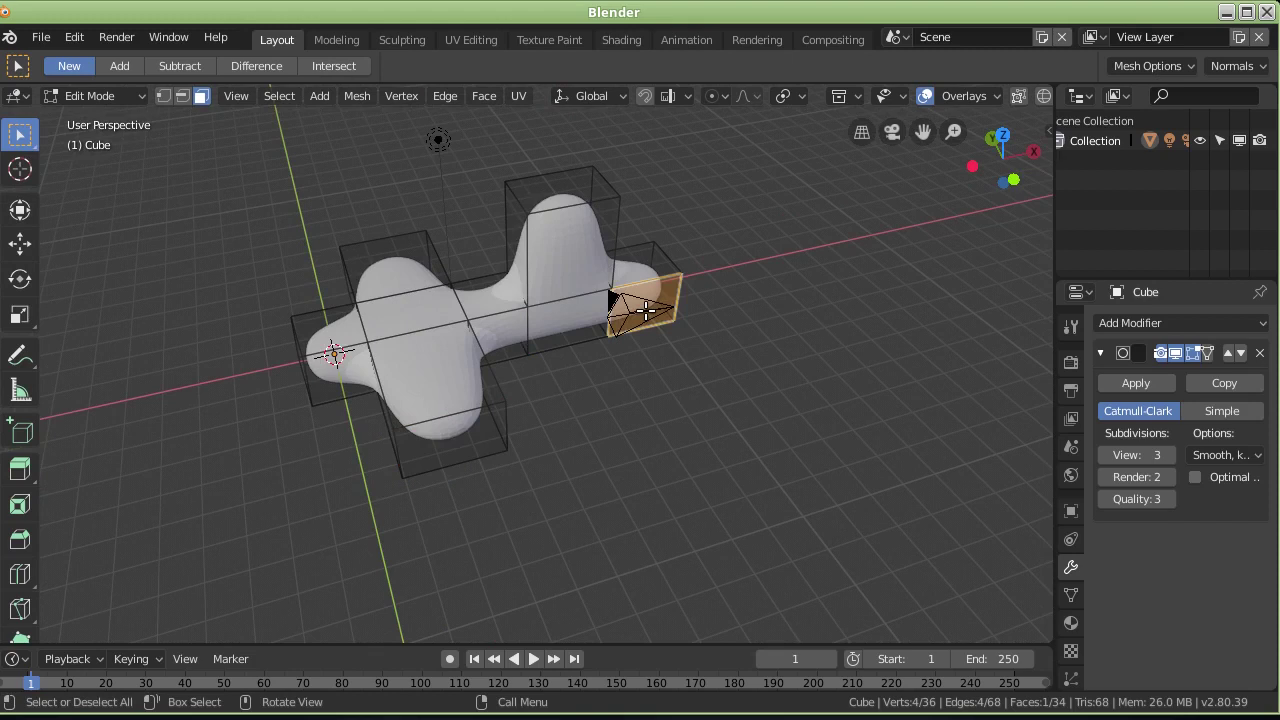
pyautogui.press('e')
pyautogui.click(660, 360)
pyautogui.moveTo(660, 360)
pyautogui.mouseDown(button='middle')
pyautogui.moveTo(643, 336)
pyautogui.moveTo(397, 337)
pyautogui.moveTo(443, 391)
pyautogui.mouseUp(button='middle')
# Extrude the front arm's end face and shift it along one axis with the Move tool.
pyautogui.click(440, 395)
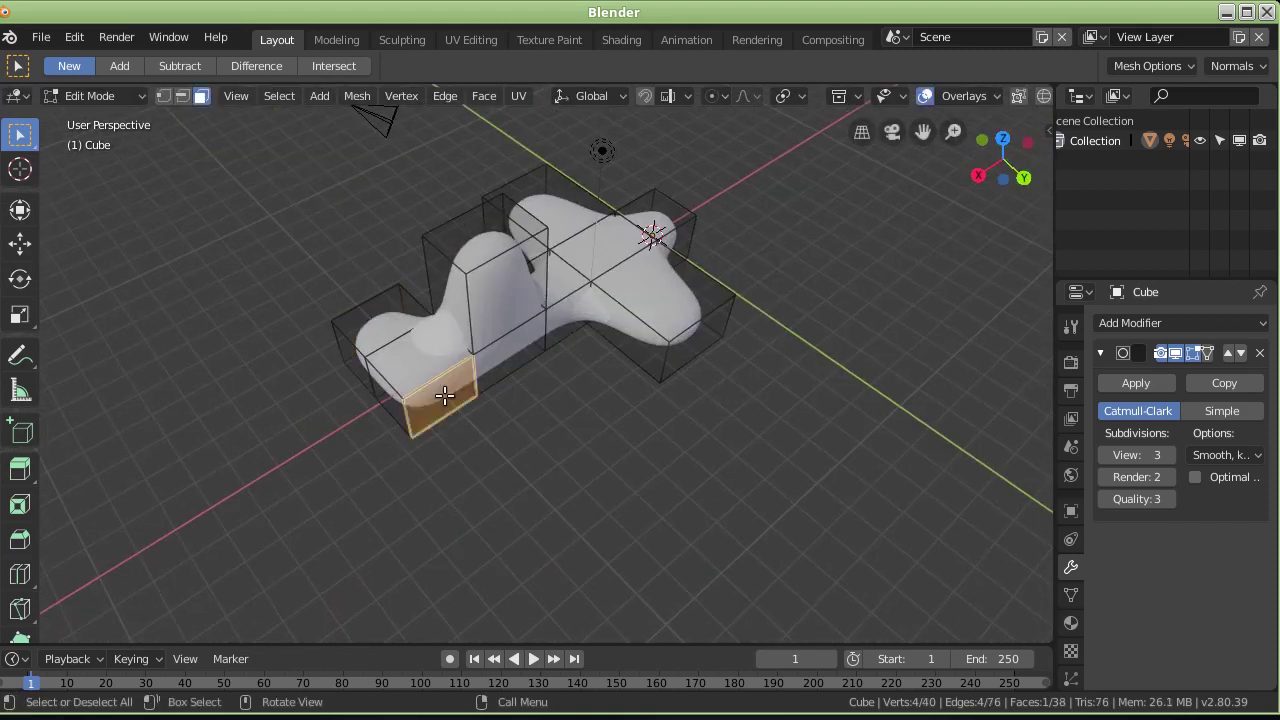
pyautogui.press('e')
pyautogui.click(478, 420)
pyautogui.moveTo(526, 403)
pyautogui.mouseDown(button='middle')
pyautogui.moveTo(711, 398)
pyautogui.moveTo(620, 444)
pyautogui.moveTo(207, 401)
pyautogui.mouseUp(button='middle')
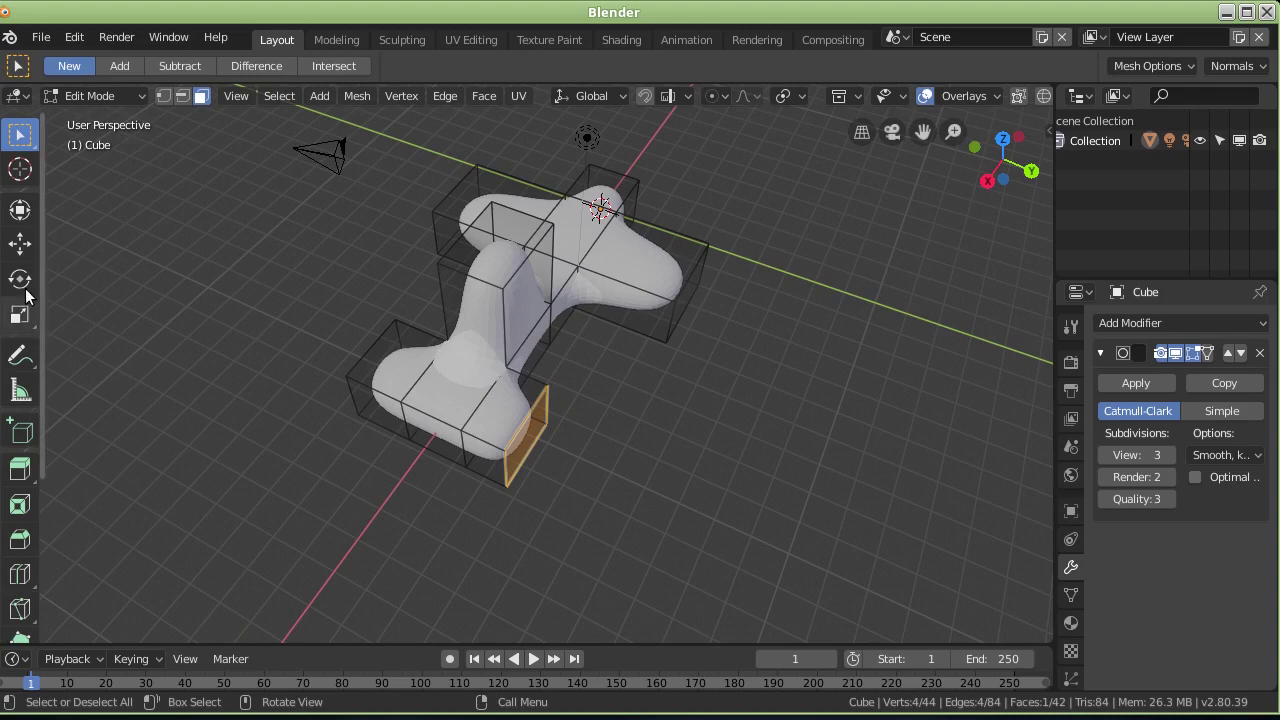
pyautogui.click(19, 243)
pyautogui.moveTo(568, 456); pyautogui.dragTo(580, 457)
pyautogui.moveTo(629, 380)
pyautogui.mouseDown(button='middle')
pyautogui.moveTo(706, 386)
pyautogui.moveTo(690, 457)
pyautogui.mouseUp(button='middle')
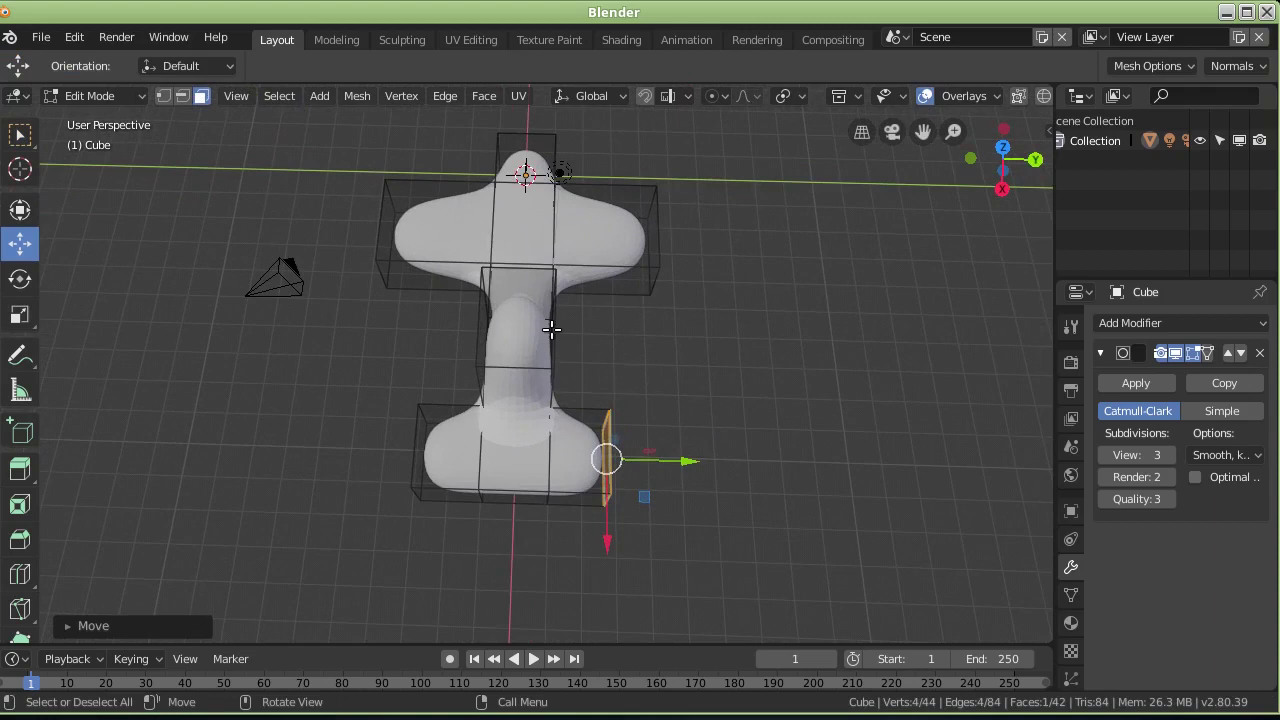
# Select the front arm's top face plus another top face and lower both along Z.
pyautogui.moveTo(629, 390)
pyautogui.mouseDown(button='middle')
pyautogui.moveTo(569, 334)
pyautogui.moveTo(487, 346)
pyautogui.mouseUp(button='middle')
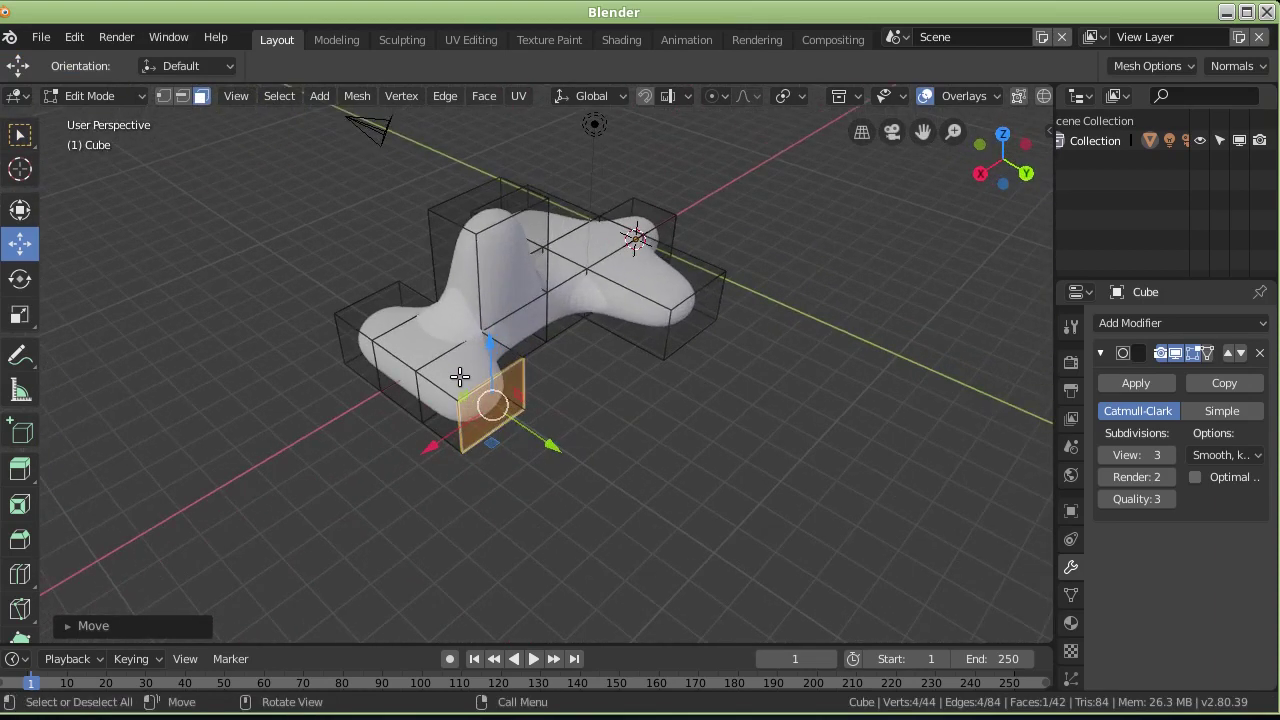
pyautogui.click(459, 376)
pyautogui.moveTo(607, 393)
pyautogui.mouseDown(button='middle')
pyautogui.moveTo(571, 337)
pyautogui.moveTo(675, 354)
pyautogui.mouseUp(button='middle')
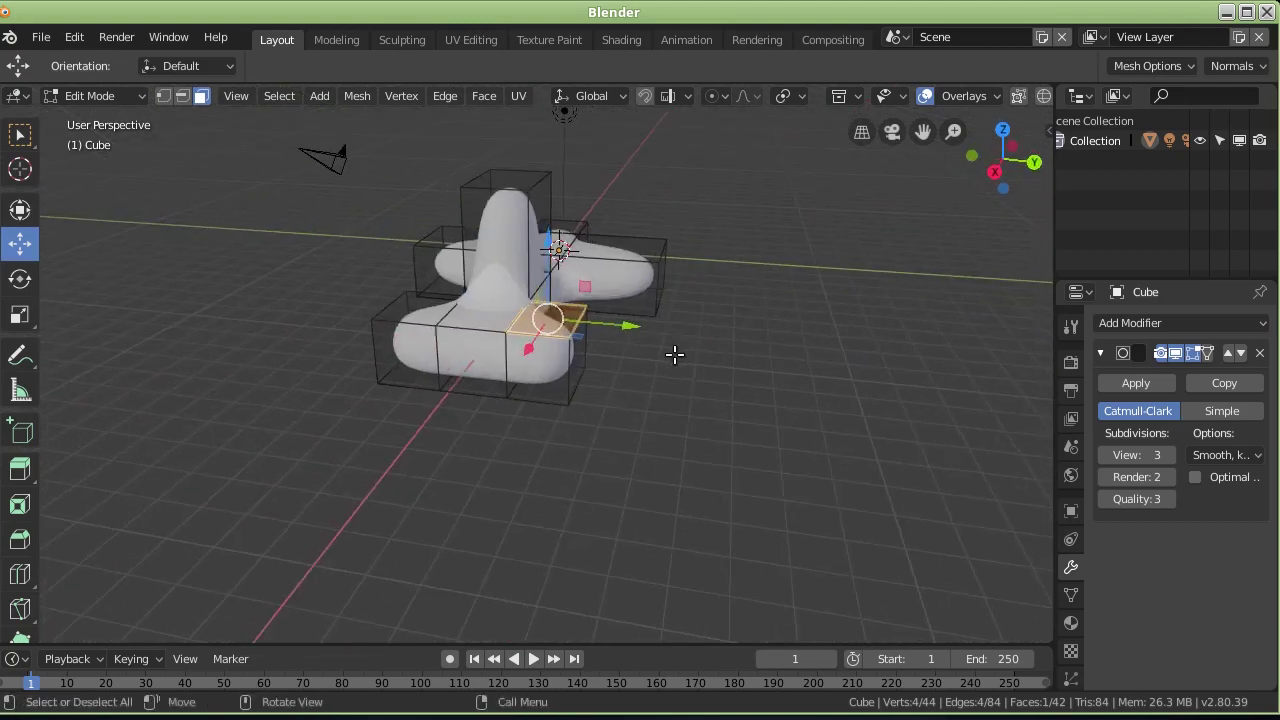
pyautogui.keyDown('shift'); pyautogui.click(418, 304); pyautogui.keyUp('shift')
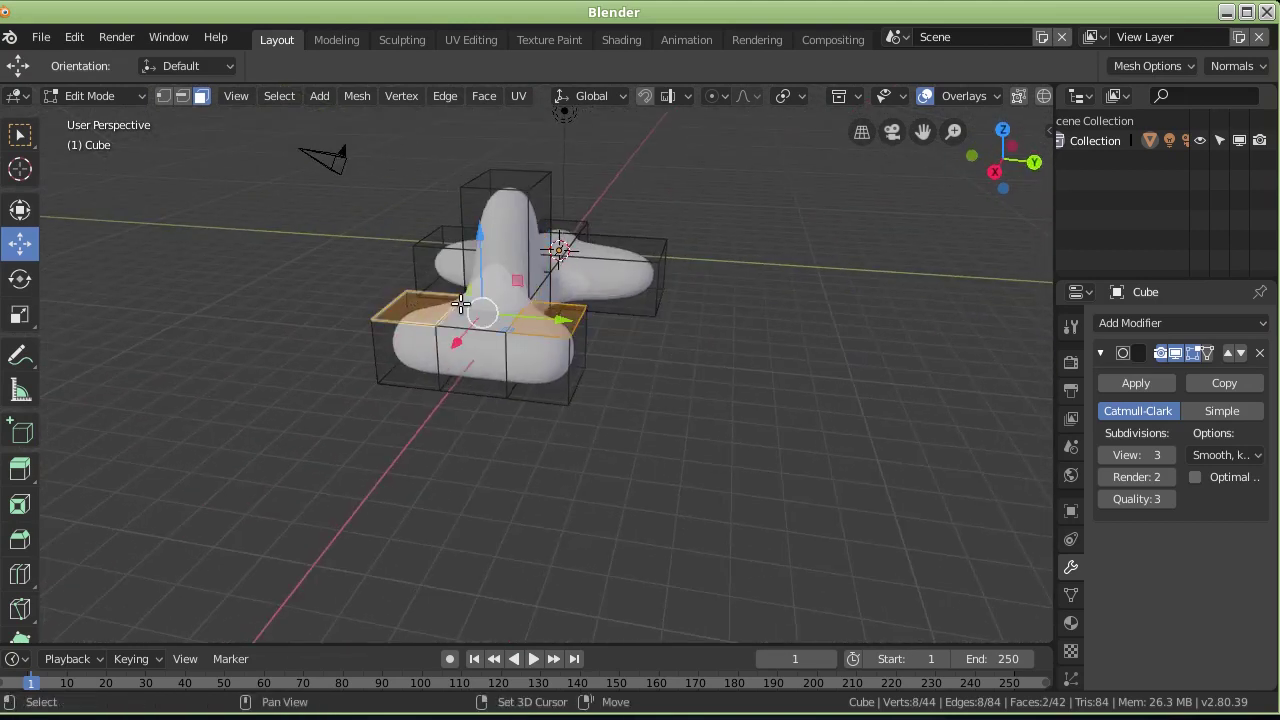
pyautogui.moveTo(477, 240); pyautogui.dragTo(478, 278)
# Select the left and right wing faces and move them together along Z.
pyautogui.moveTo(580, 434)
pyautogui.mouseDown(button='middle')
pyautogui.moveTo(426, 400)
pyautogui.moveTo(403, 354)
pyautogui.moveTo(544, 371)
pyautogui.moveTo(589, 360)
pyautogui.moveTo(535, 275)
pyautogui.mouseUp(button='middle')
pyautogui.keyDown('shift'); pyautogui.click(590, 265); pyautogui.keyUp('shift')
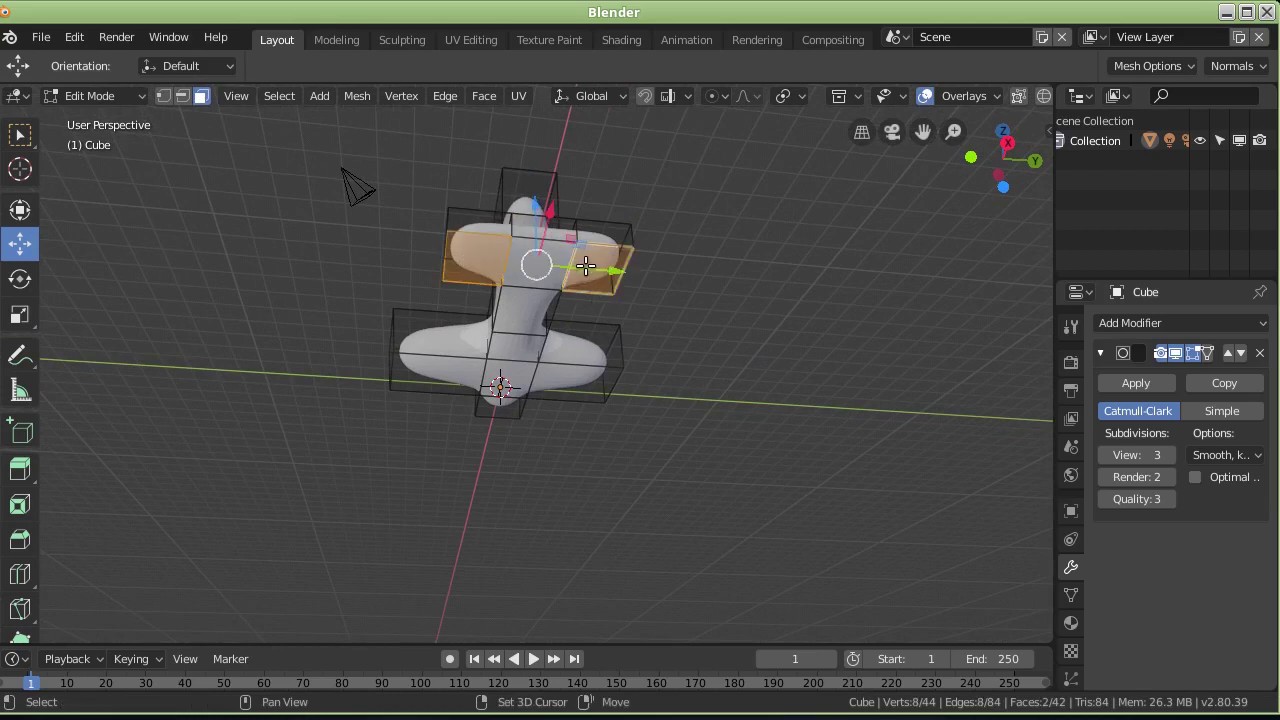
pyautogui.keyDown('shift'); pyautogui.click(540, 260); pyautogui.keyUp('shift')
pyautogui.moveTo(515, 262)
pyautogui.mouseDown(button='middle')
pyautogui.moveTo(520, 377)
pyautogui.moveTo(539, 267)
pyautogui.mouseUp(button='middle')
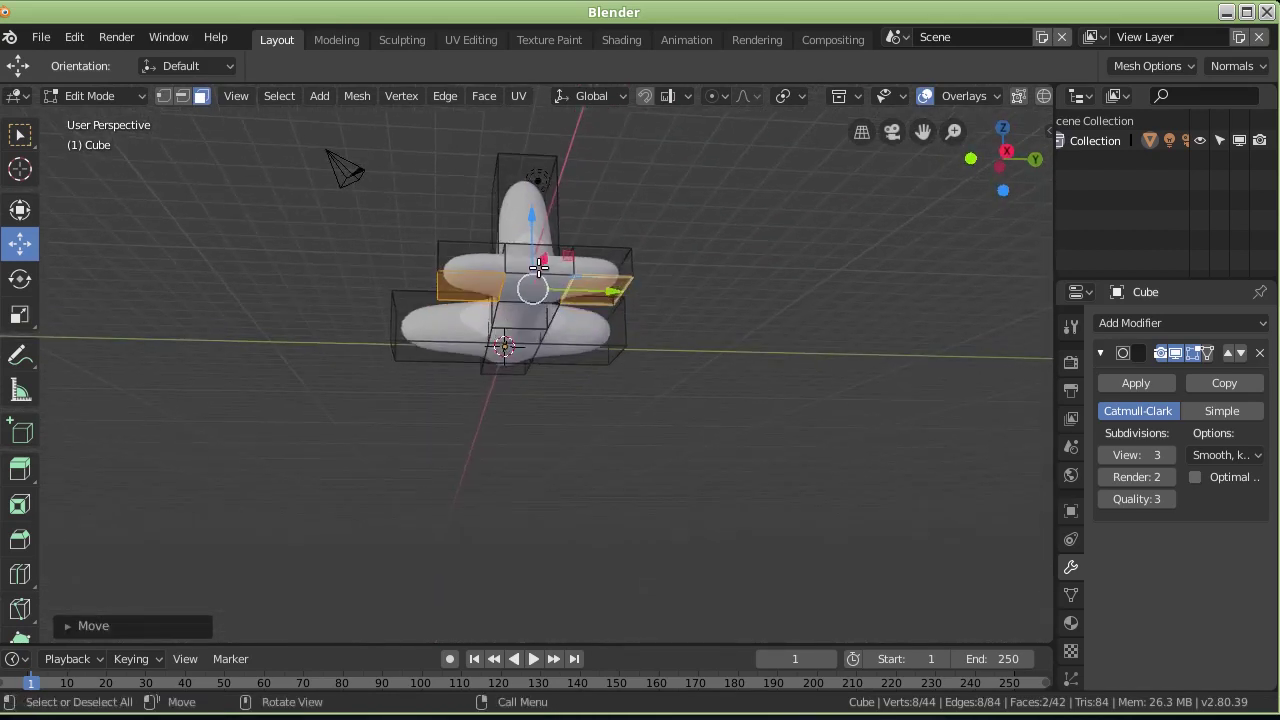
pyautogui.moveTo(531, 238); pyautogui.dragTo(531, 222)
# Select two top faces of the body and lower them along Z.
pyautogui.moveTo(531, 222)
pyautogui.mouseDown(button='middle')
pyautogui.moveTo(574, 368)
pyautogui.moveTo(661, 324)
pyautogui.moveTo(377, 351)
pyautogui.mouseUp(button='middle')
pyautogui.click(659, 313)
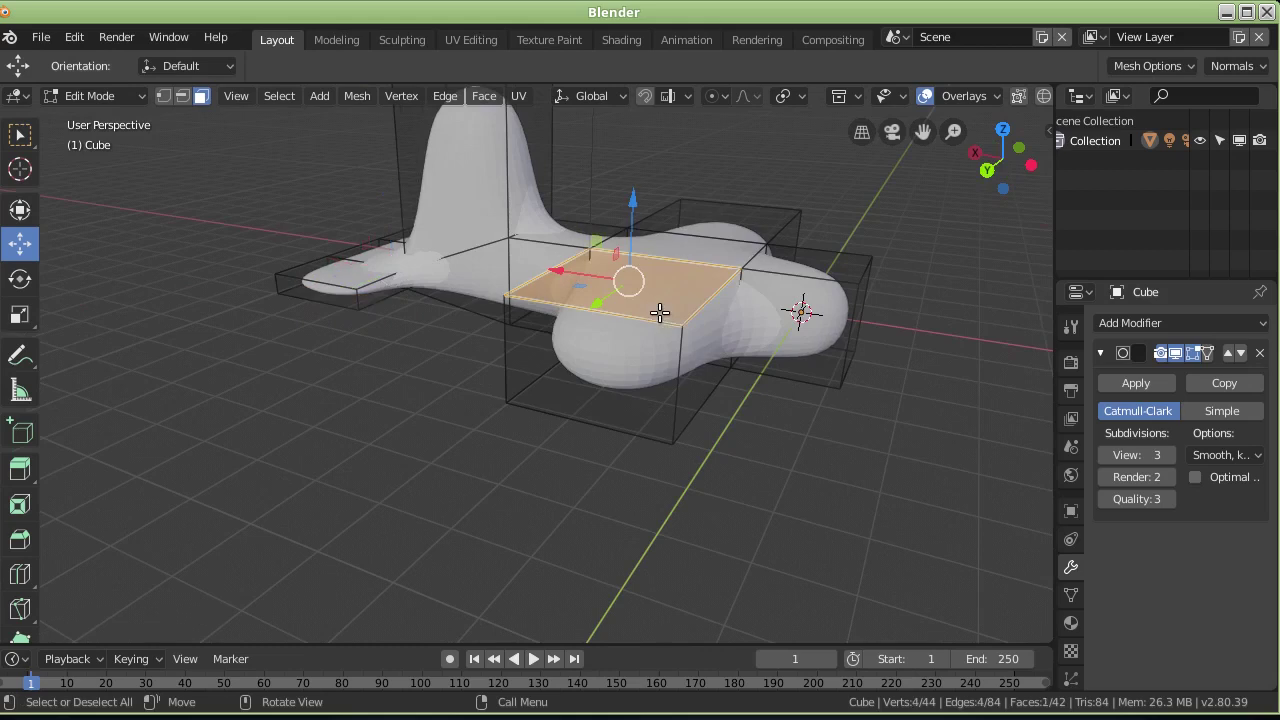
pyautogui.keyDown('shift'); pyautogui.click(765, 229); pyautogui.keyUp('shift')
pyautogui.moveTo(765, 229)
pyautogui.mouseDown(button='middle')
pyautogui.moveTo(857, 291)
pyautogui.moveTo(660, 274)
pyautogui.mouseUp(button='middle')
pyautogui.moveTo(508, 253); pyautogui.dragTo(510, 290)
# Raise the upper-left and lower-right top faces slightly along Z, then check from the side.
pyautogui.moveTo(510, 290)
pyautogui.mouseDown(button='middle')
pyautogui.moveTo(603, 277)
pyautogui.moveTo(645, 219)
pyautogui.moveTo(609, 209)
pyautogui.mouseUp(button='middle')
pyautogui.click(541, 209)
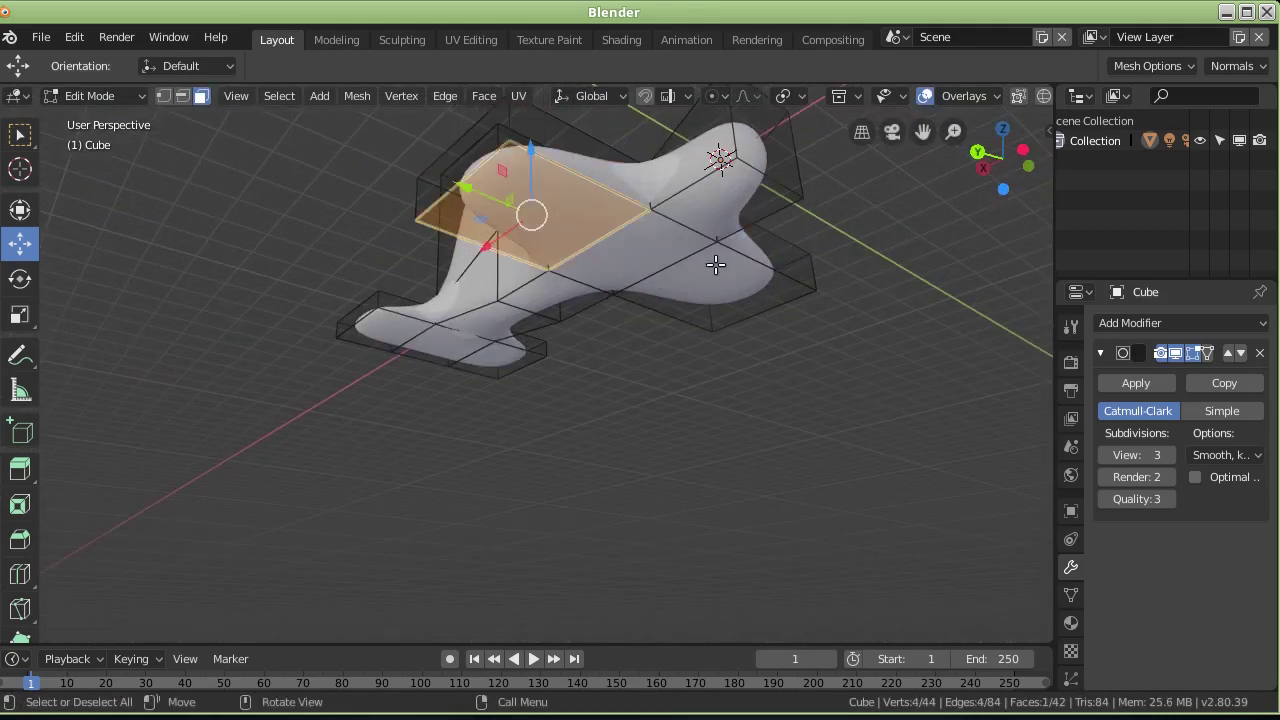
pyautogui.keyDown('shift'); pyautogui.click(744, 280); pyautogui.keyUp('shift')
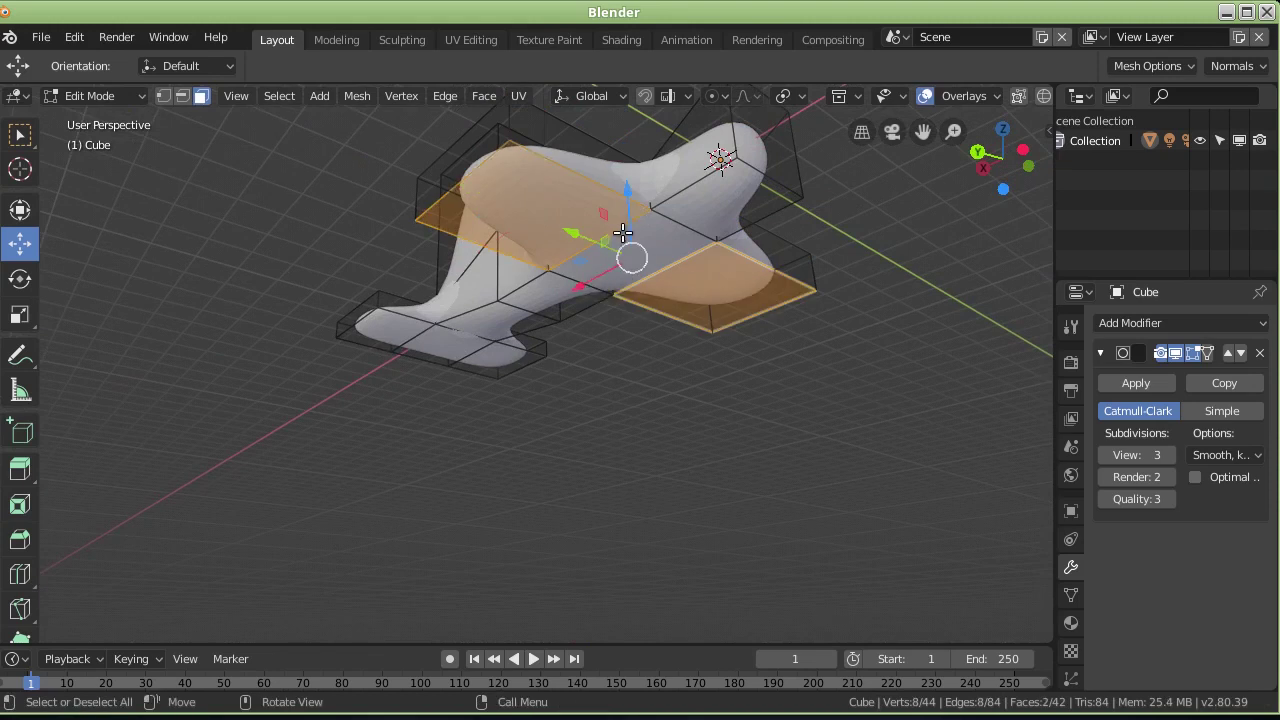
pyautogui.moveTo(622, 232); pyautogui.dragTo(632, 211)
pyautogui.moveTo(632, 211)
pyautogui.mouseDown(button='middle')
pyautogui.moveTo(629, 366)
pyautogui.moveTo(600, 383)
pyautogui.moveTo(591, 443)
pyautogui.moveTo(899, 325)
pyautogui.mouseUp(button='middle')
pyautogui.moveTo(874, 267)
pyautogui.mouseDown(button='middle')
pyautogui.moveTo(809, 251)
pyautogui.moveTo(872, 271)
pyautogui.moveTo(857, 266)
pyautogui.moveTo(856, 325)
pyautogui.mouseUp(button='middle')
# In edge select mode, lower one wing-tip edge along Z to taper that wing.
pyautogui.click(183, 96)
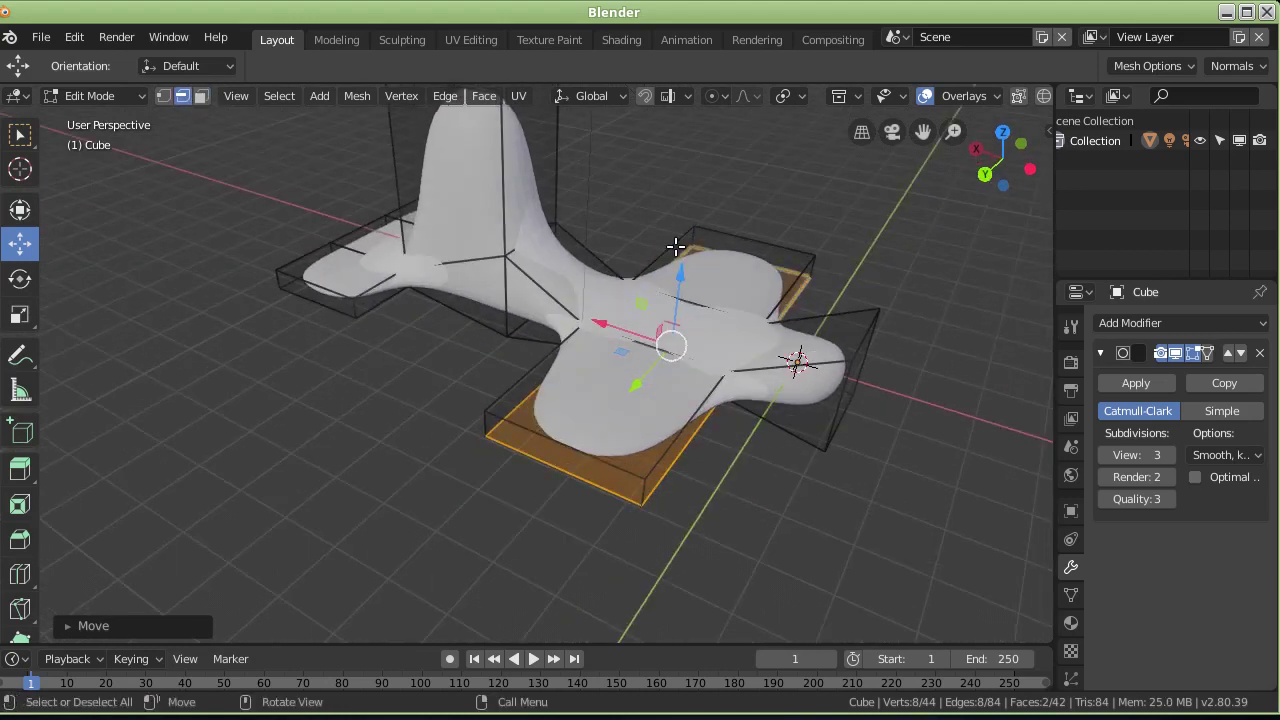
pyautogui.click(862, 333)
pyautogui.moveTo(877, 285); pyautogui.dragTo(864, 346)
pyautogui.moveTo(935, 551)
pyautogui.mouseDown(button='middle')
pyautogui.moveTo(923, 440)
pyautogui.moveTo(934, 460)
pyautogui.mouseUp(button='middle')
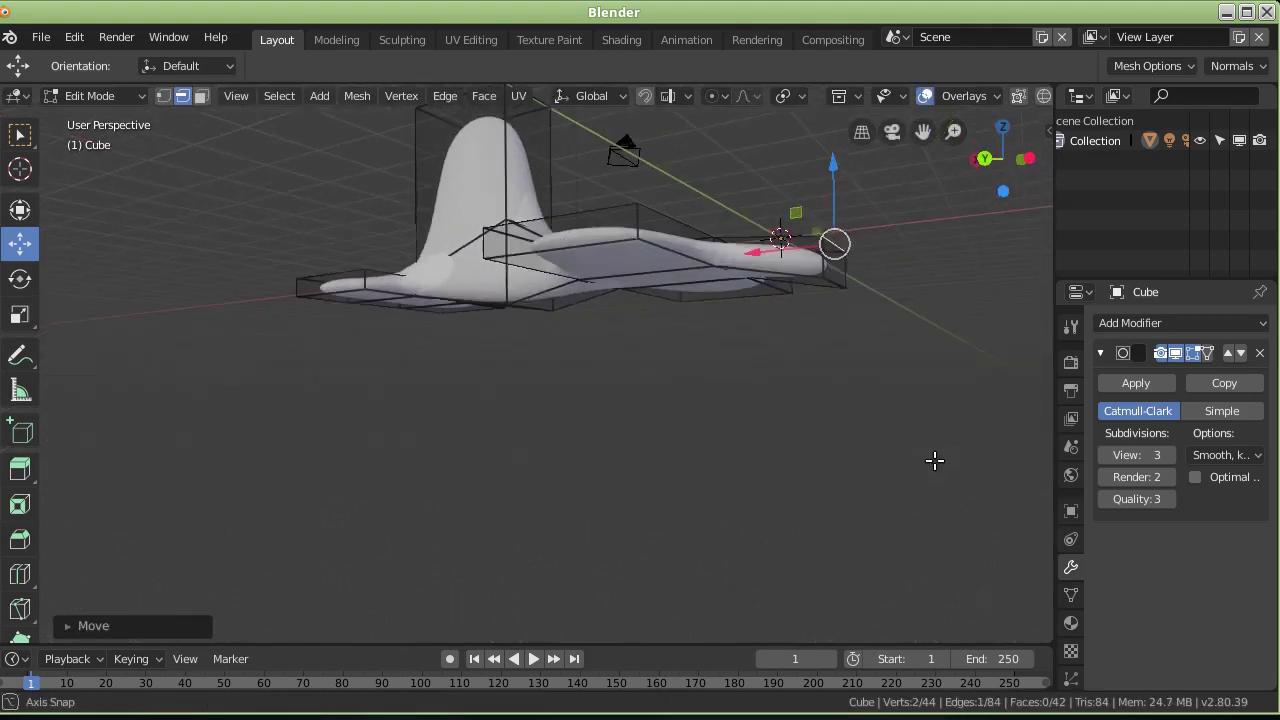
pyautogui.moveTo(834, 240)
pyautogui.mouseDown()
pyautogui.moveTo(834, 217)
pyautogui.moveTo(864, 269)
pyautogui.mouseUp()
# Select the other wing's tip edge and lower it along Z to match.
pyautogui.moveTo(864, 269); pyautogui.dragTo(661, 373, button='middle')
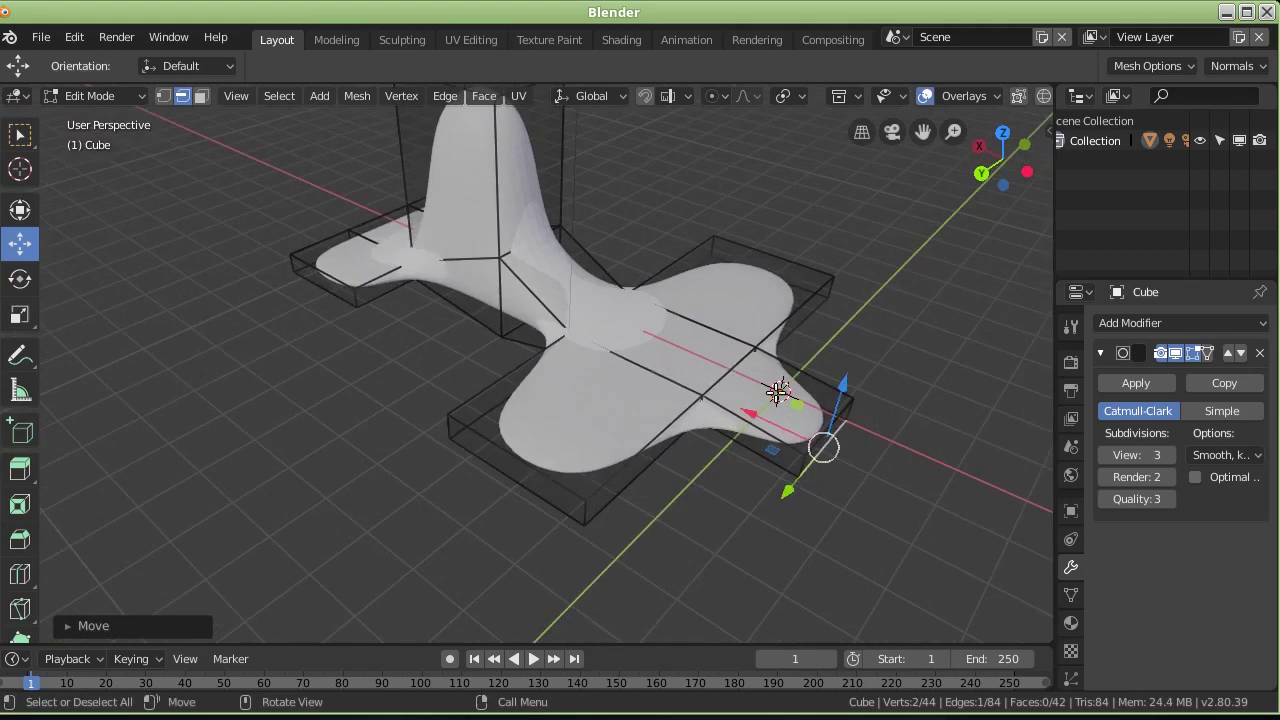
pyautogui.moveTo(590, 252)
pyautogui.mouseDown(button='middle')
pyautogui.moveTo(680, 200)
pyautogui.moveTo(409, 266)
pyautogui.moveTo(387, 305)
pyautogui.moveTo(393, 221)
pyautogui.mouseUp(button='middle')
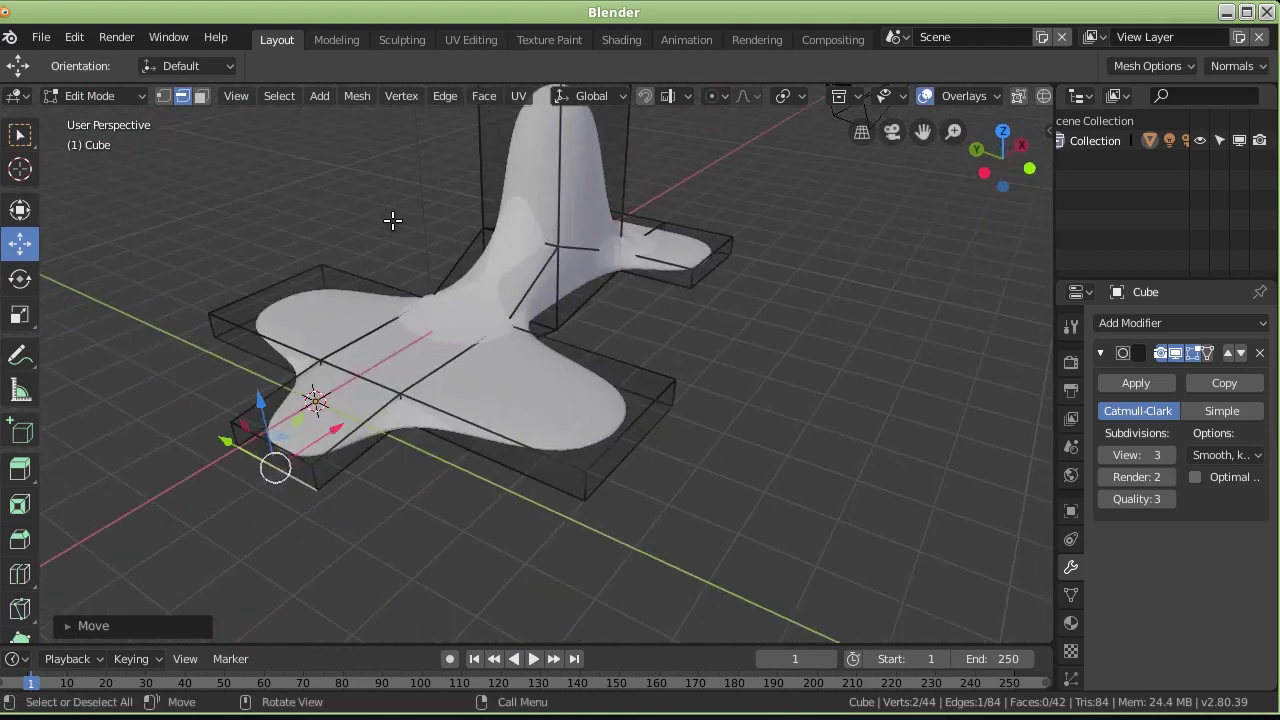
pyautogui.click(479, 320)
pyautogui.moveTo(463, 271); pyautogui.dragTo(389, 286)
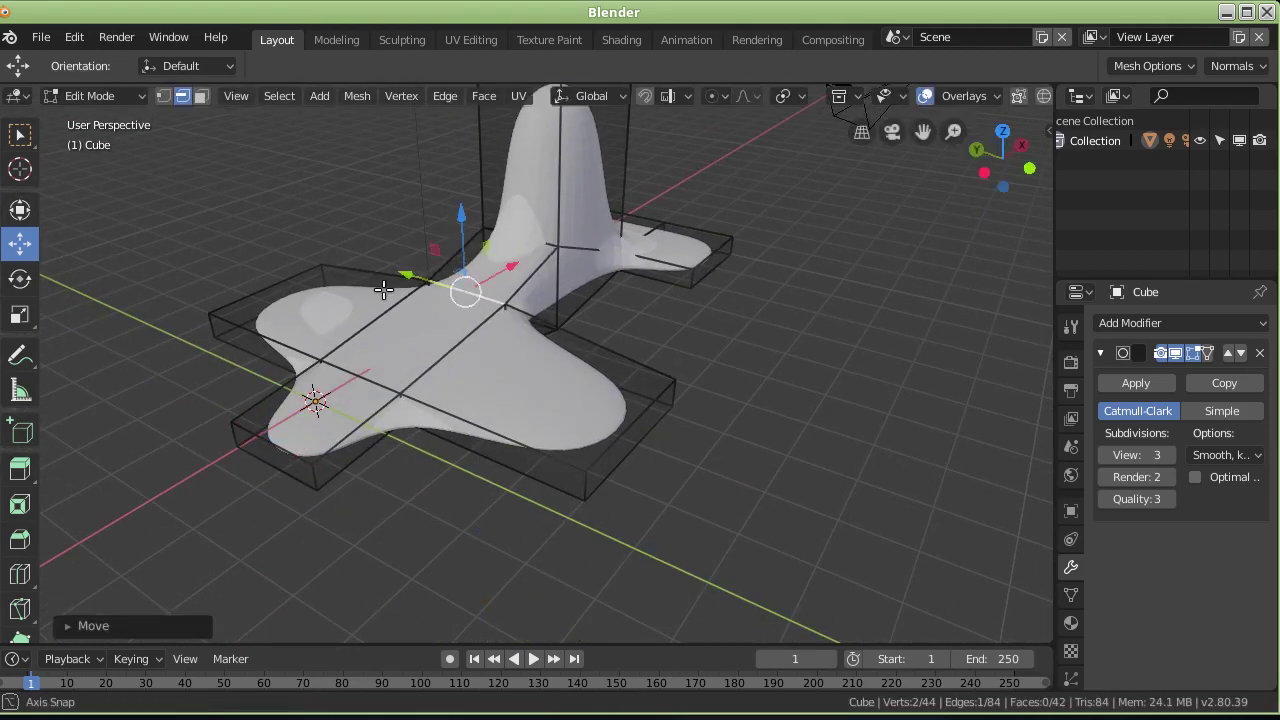
pyautogui.moveTo(389, 286); pyautogui.dragTo(512, 325, button='middle')
pyautogui.moveTo(486, 449)
pyautogui.mouseDown(button='middle')
pyautogui.moveTo(484, 231)
pyautogui.moveTo(567, 253)
pyautogui.mouseUp(button='middle')
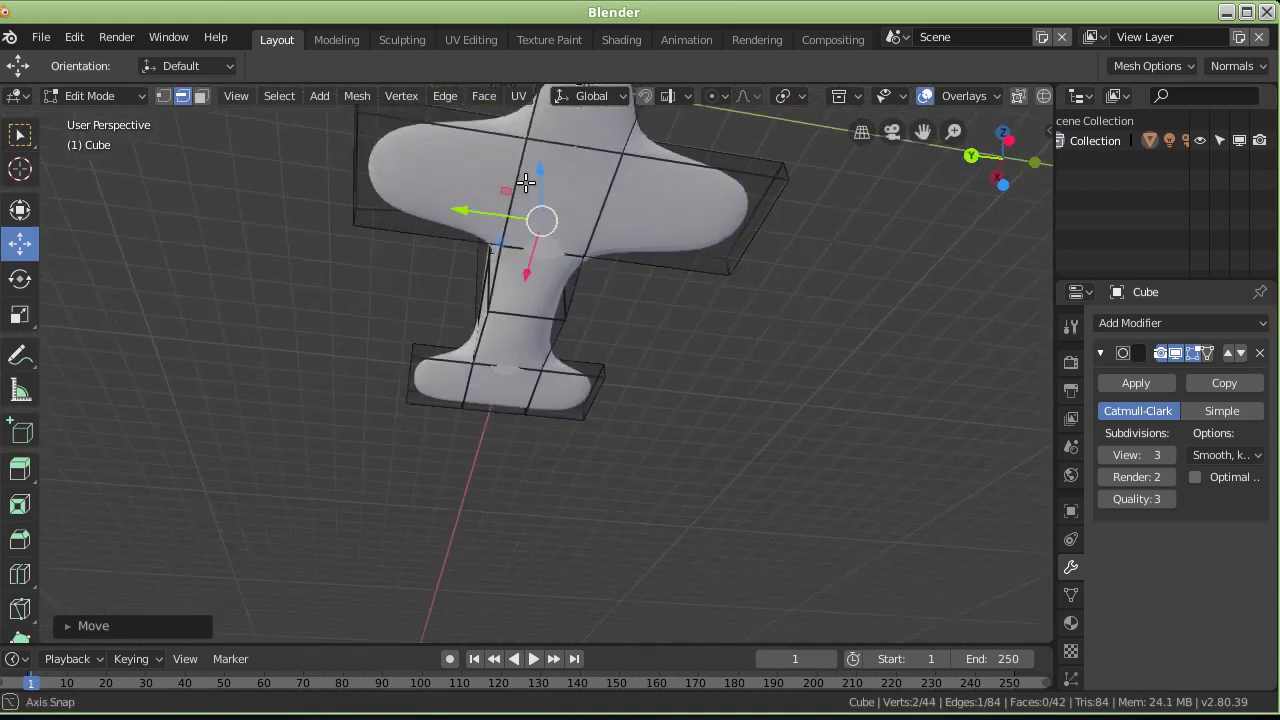
pyautogui.moveTo(543, 230); pyautogui.dragTo(545, 190)
# Leave Edit Mode and return the plane-like model to Object Mode.
pyautogui.moveTo(590, 285)
pyautogui.mouseDown(button='middle')
pyautogui.moveTo(649, 364)
pyautogui.moveTo(689, 387)
pyautogui.mouseUp(button='middle')
pyautogui.press('Tab')
pyautogui.moveTo(776, 438)
pyautogui.mouseDown(button='middle')
pyautogui.moveTo(653, 506)
pyautogui.moveTo(586, 484)
pyautogui.moveTo(496, 404)
pyautogui.moveTo(455, 396)
pyautogui.moveTo(652, 446)
pyautogui.moveTo(672, 398)
pyautogui.moveTo(1056, 391)
pyautogui.moveTo(214, 463)
pyautogui.moveTo(576, 341)
pyautogui.moveTo(486, 400)
pyautogui.moveTo(598, 308)
pyautogui.moveTo(580, 343)
pyautogui.moveTo(439, 334)
pyautogui.moveTo(620, 337)
pyautogui.moveTo(400, 236)
pyautogui.moveTo(466, 354)
pyautogui.moveTo(395, 193)
pyautogui.moveTo(441, 249)
pyautogui.mouseUp(button='middle')
# Apply the Subdivision Surface modifier and enter Edit Mode on the resulting dense mesh.
pyautogui.click(1127, 382)
pyautogui.press('Tab')
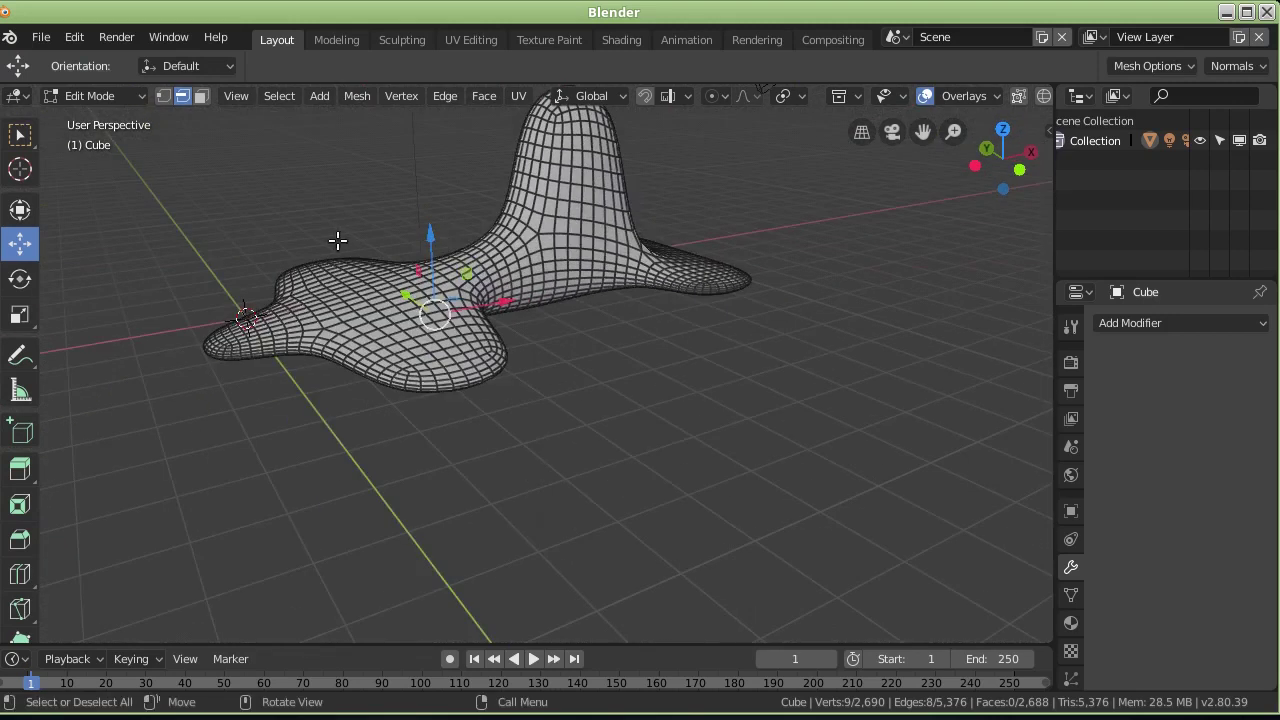
pyautogui.moveTo(337, 240); pyautogui.dragTo(481, 282, button='middle')
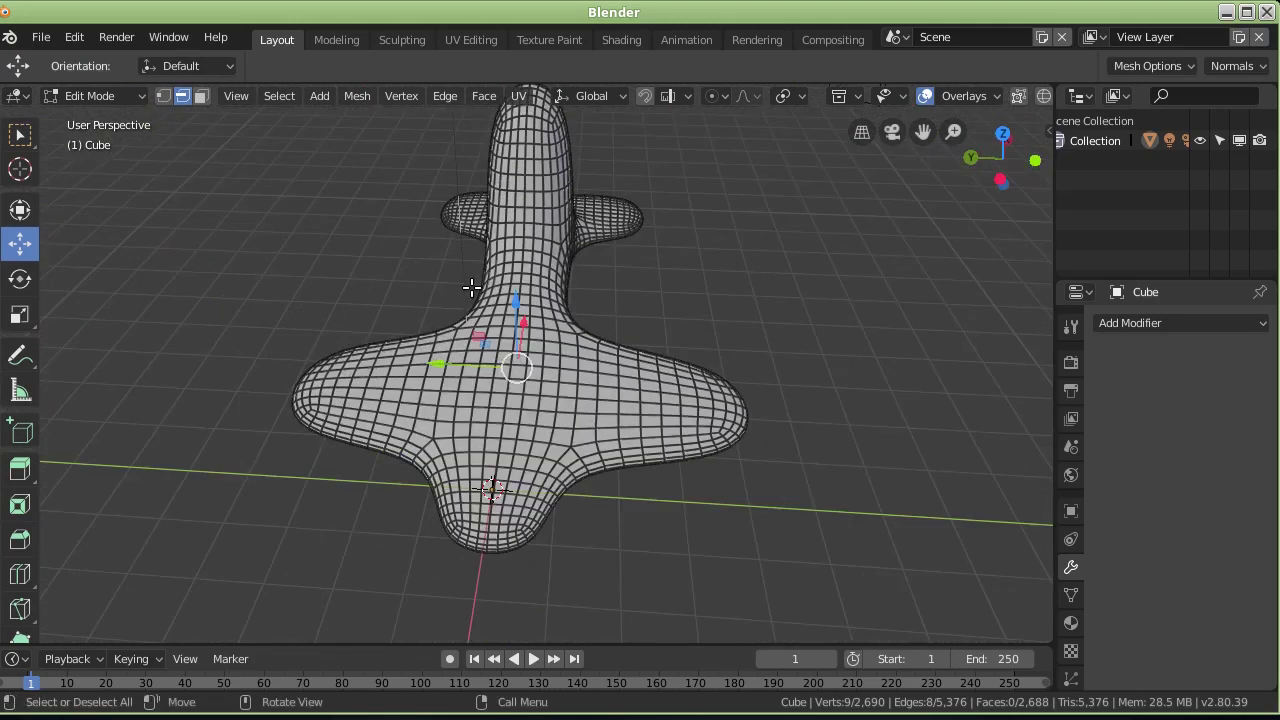
# Orbit around the 2,690-vertex mesh to inspect its grid and tall fin from several sides.
pyautogui.moveTo(383, 294)
pyautogui.mouseDown(button='middle')
pyautogui.moveTo(471, 286)
pyautogui.moveTo(454, 377)
pyautogui.moveTo(498, 368)
pyautogui.mouseUp(button='middle')
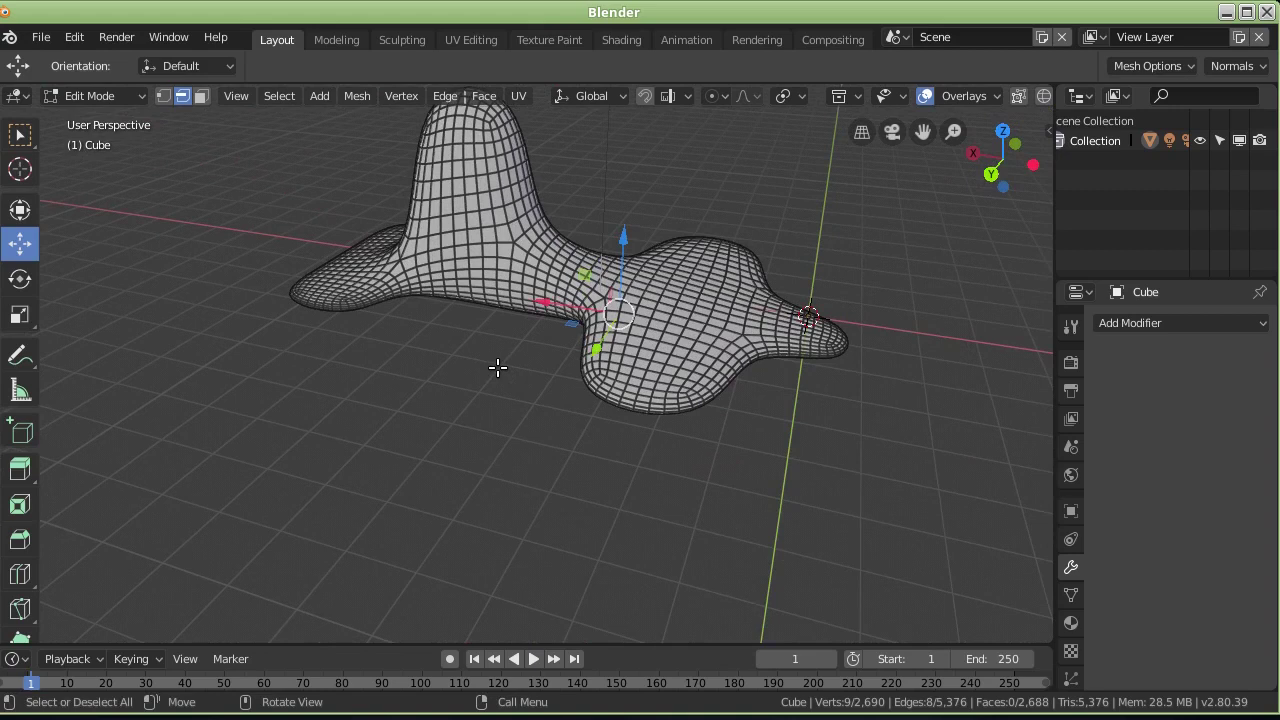
pyautogui.moveTo(833, 299)
pyautogui.mouseDown(button='middle')
pyautogui.moveTo(543, 374)
pyautogui.moveTo(480, 349)
pyautogui.mouseUp(button='middle')
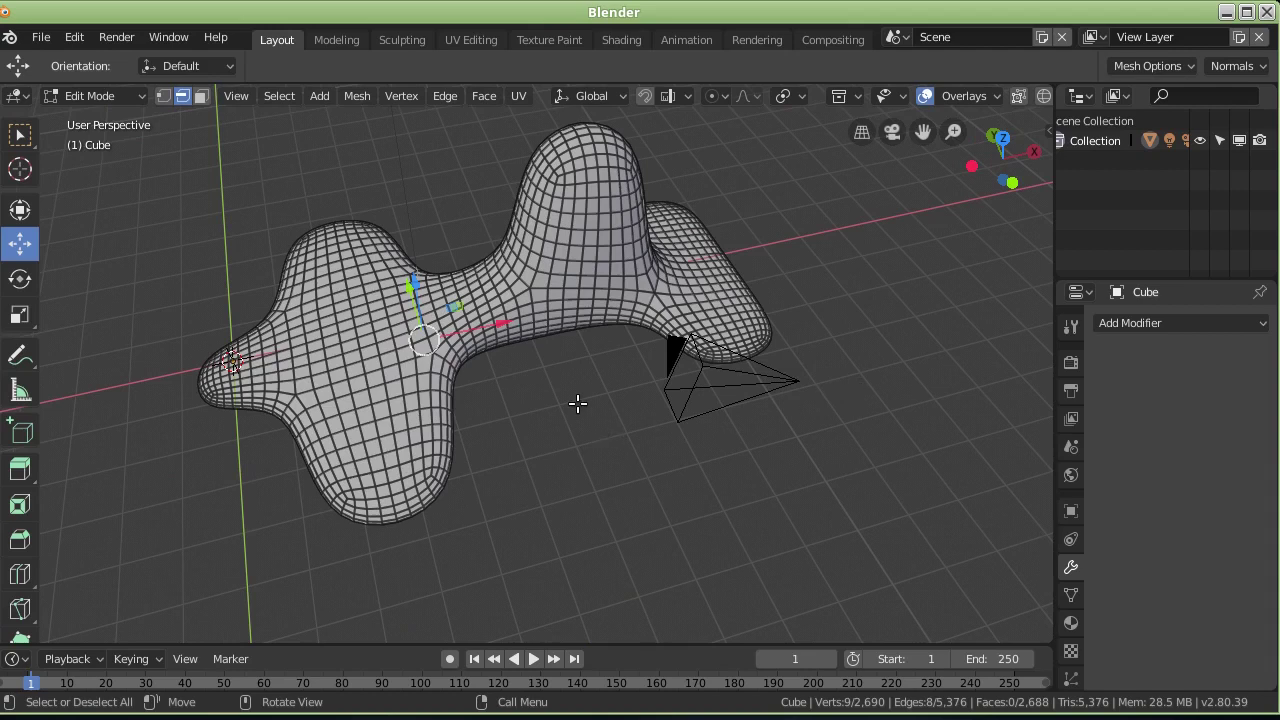
pyautogui.moveTo(578, 403)
pyautogui.mouseDown(button='middle')
pyautogui.moveTo(460, 374)
pyautogui.moveTo(471, 329)
pyautogui.moveTo(568, 339)
pyautogui.mouseUp(button='middle')
pyautogui.moveTo(314, 377)
pyautogui.mouseDown(button='middle')
pyautogui.moveTo(622, 288)
pyautogui.moveTo(628, 263)
pyautogui.moveTo(640, 311)
pyautogui.moveTo(726, 257)
pyautogui.moveTo(671, 276)
pyautogui.mouseUp(button='middle')
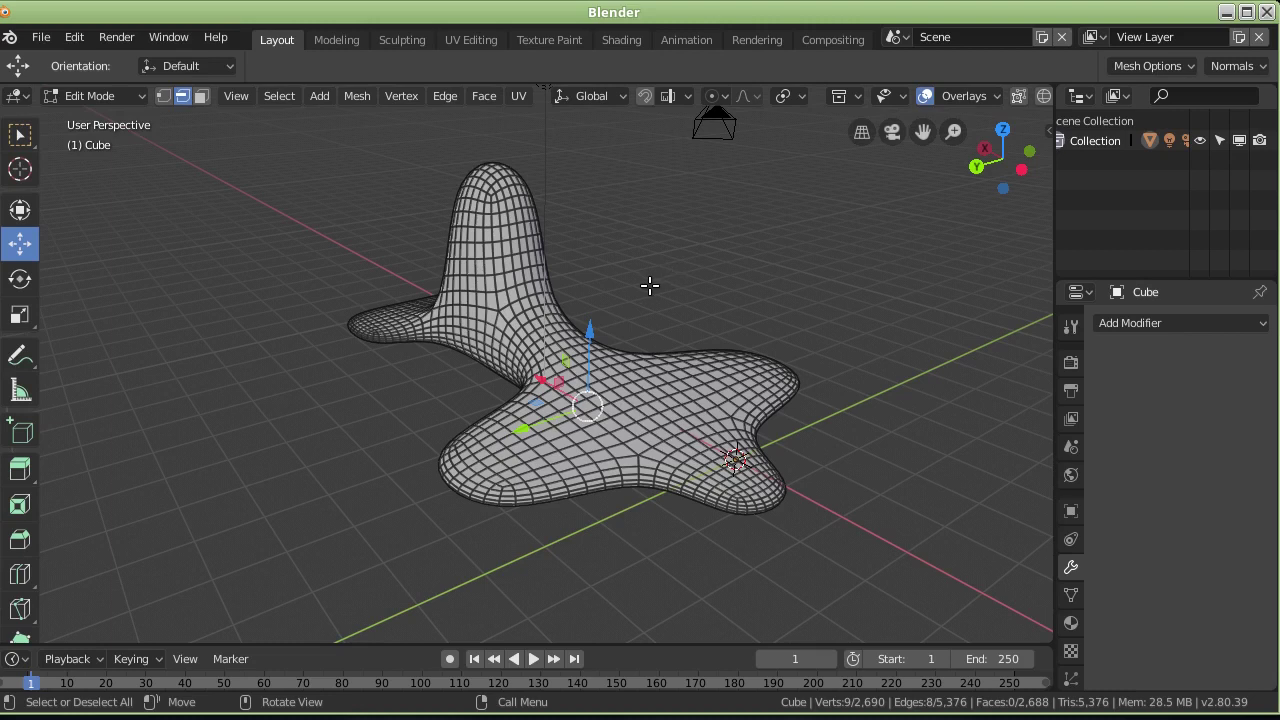
pyautogui.moveTo(627, 297)
pyautogui.mouseDown(button='middle')
pyautogui.moveTo(630, 265)
pyautogui.moveTo(246, 249)
pyautogui.moveTo(194, 291)
pyautogui.moveTo(231, 369)
pyautogui.moveTo(350, 382)
pyautogui.moveTo(472, 392)
pyautogui.moveTo(513, 322)
pyautogui.mouseUp(button='middle')
pyautogui.moveTo(329, 351); pyautogui.dragTo(446, 318, button='middle')
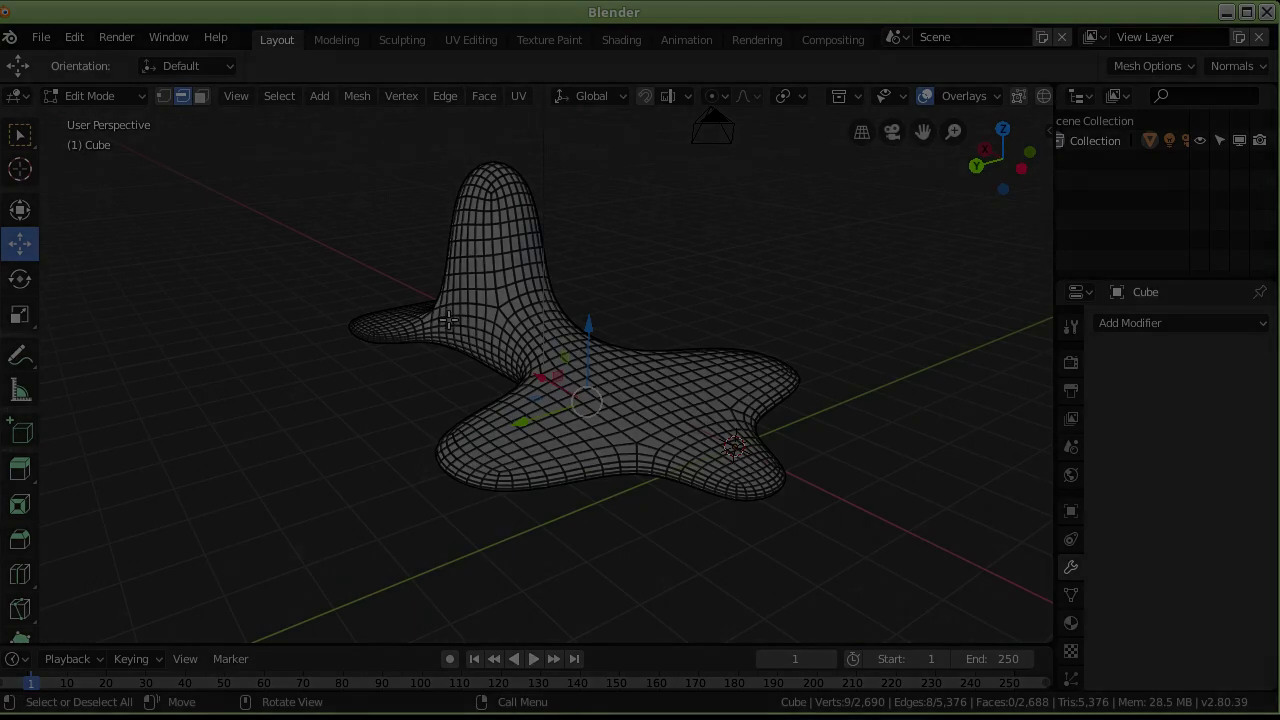